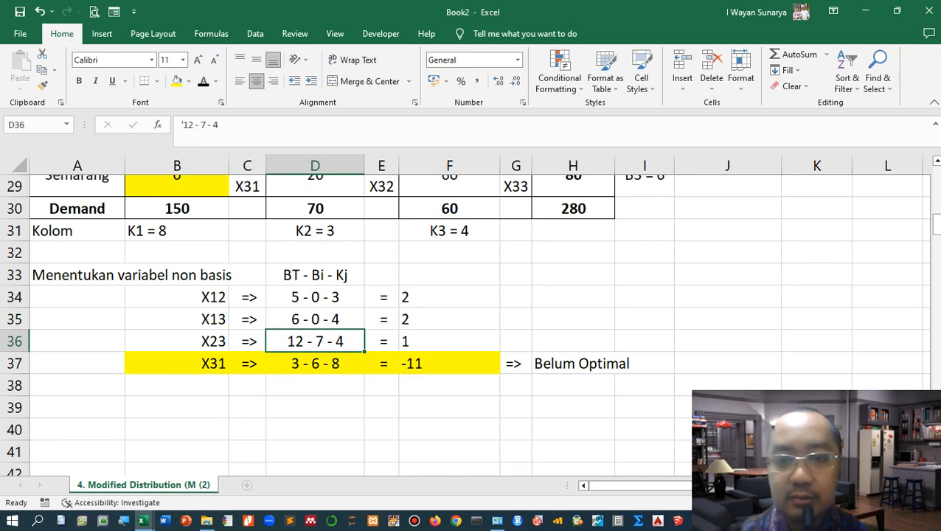
Step: Copy the transportation table A23:H30 and paste it below the non-basic variable calculations at A39
left_click(315, 319)
scroll(315, 320, "down", 1)
scroll(315, 319, "up", 4)
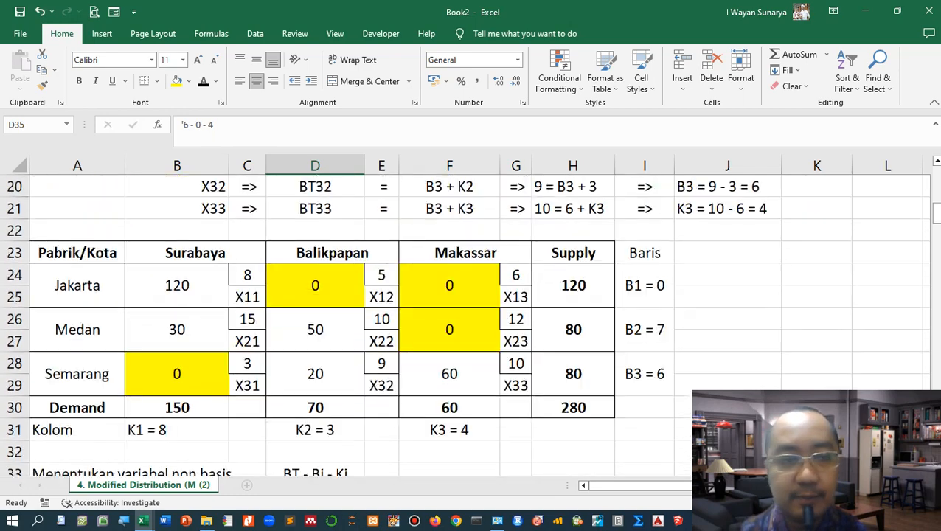
scroll(471, 325, "up", 1)
scroll(470, 324, "down", 1)
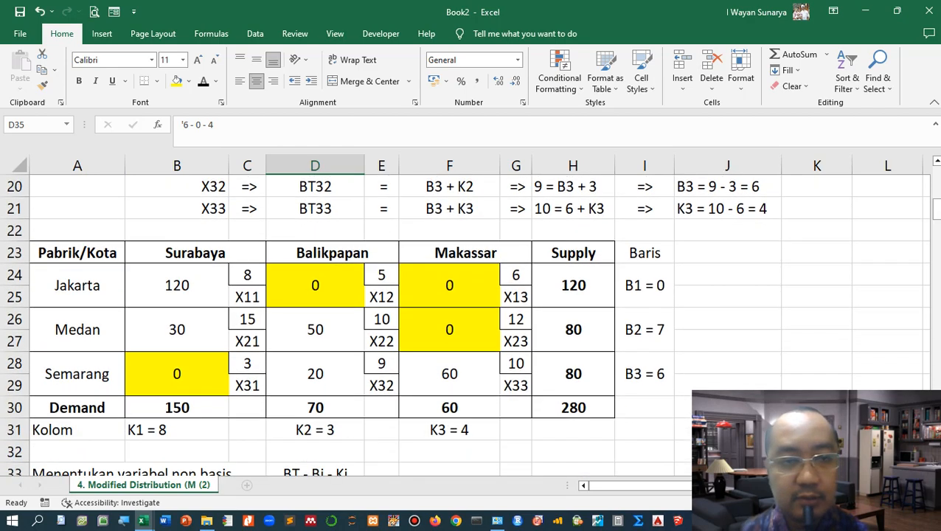
left_click_drag(77, 252, 573, 407)
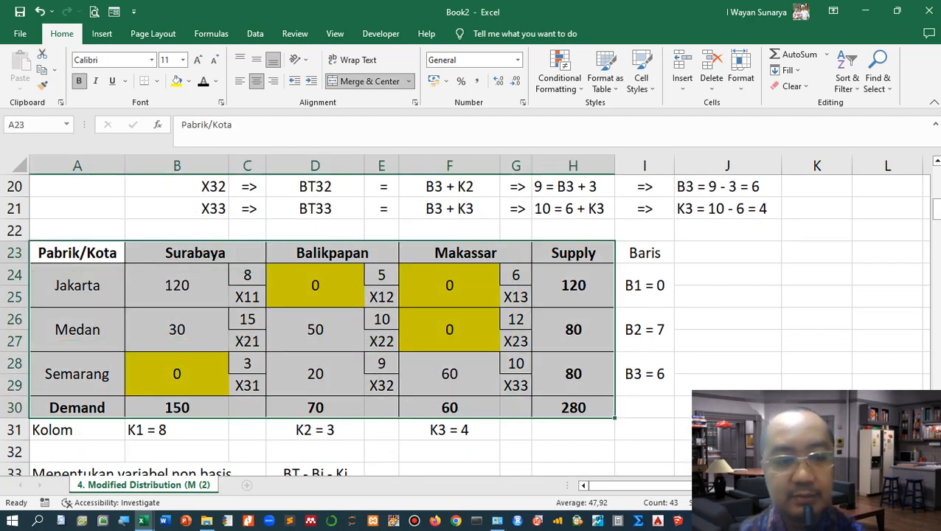
key("ctrl+c")
scroll(465, 324, "down", 5)
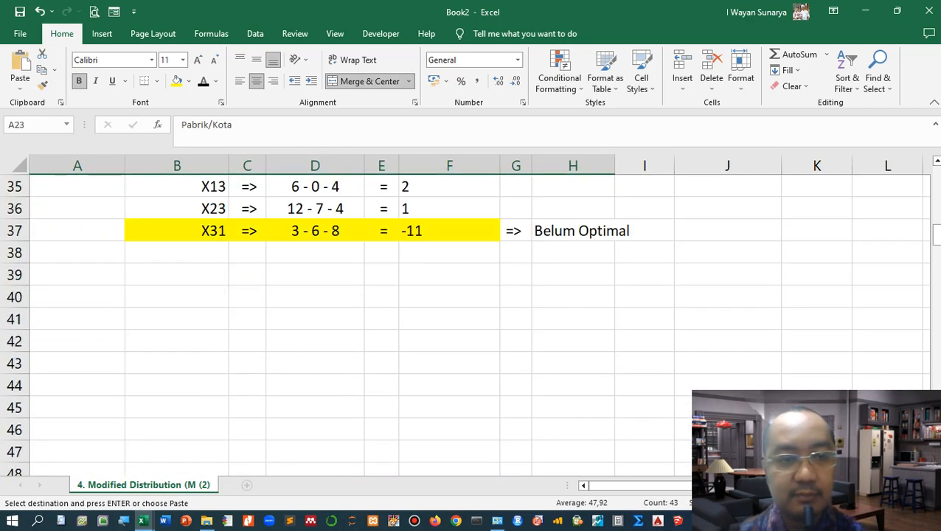
left_click(77, 298)
left_click(77, 275)
key("ctrl+v")
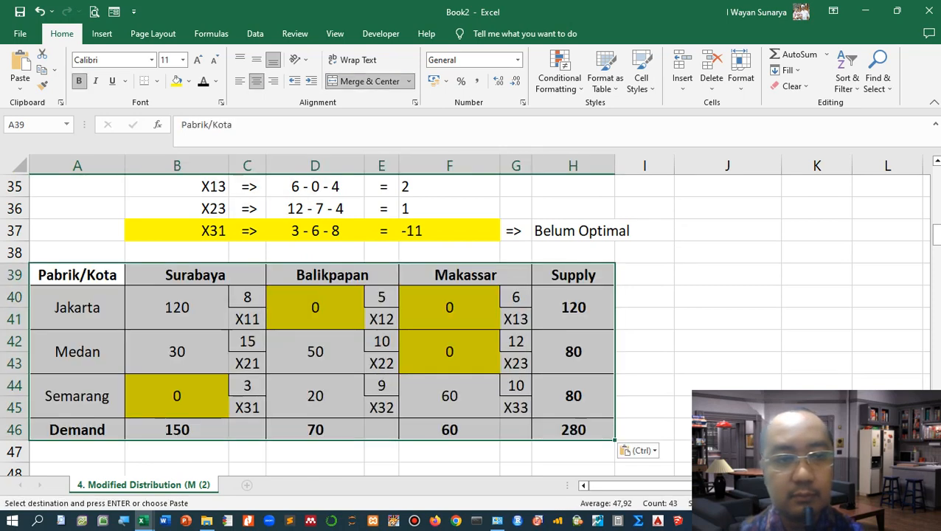
Step: Remove the fill colour from the allocation cells B40:F45 of the pasted table
left_click_drag(177, 307, 451, 402)
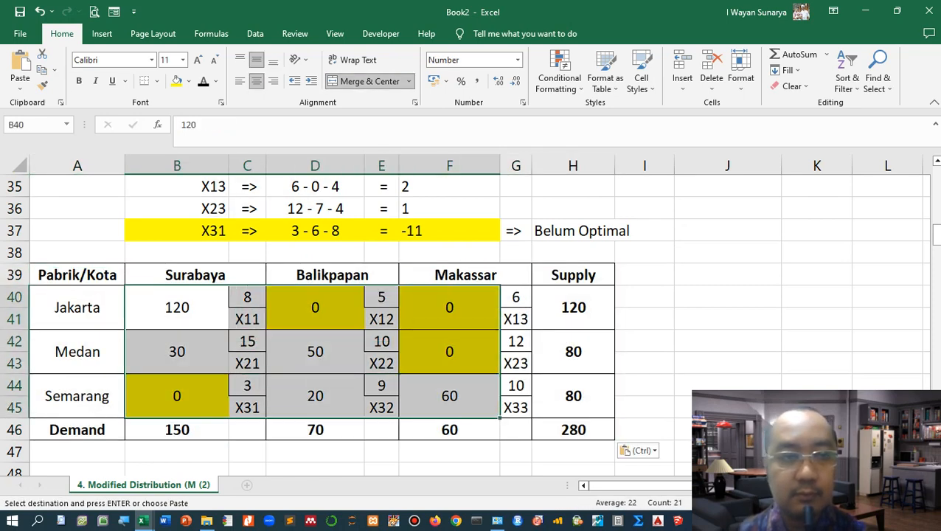
left_click(185, 81)
left_click(214, 202)
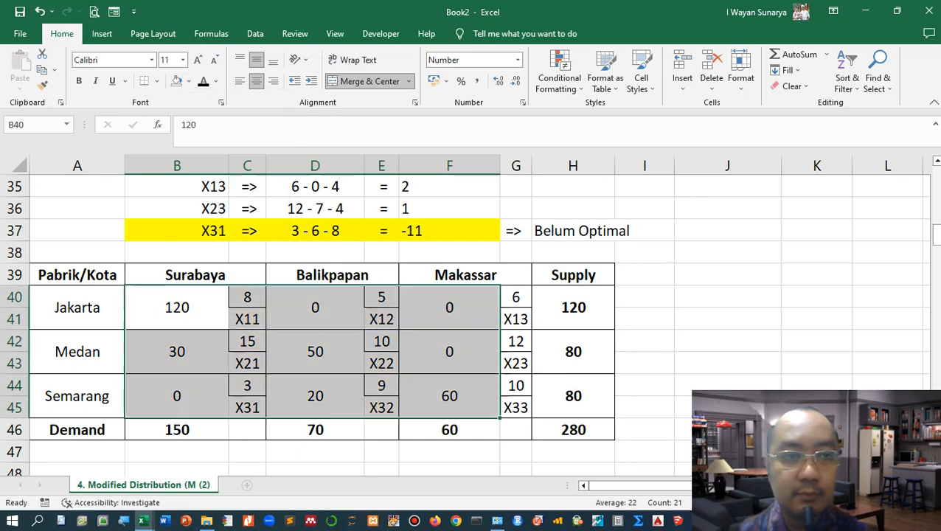
left_click(247, 297)
left_click(727, 253)
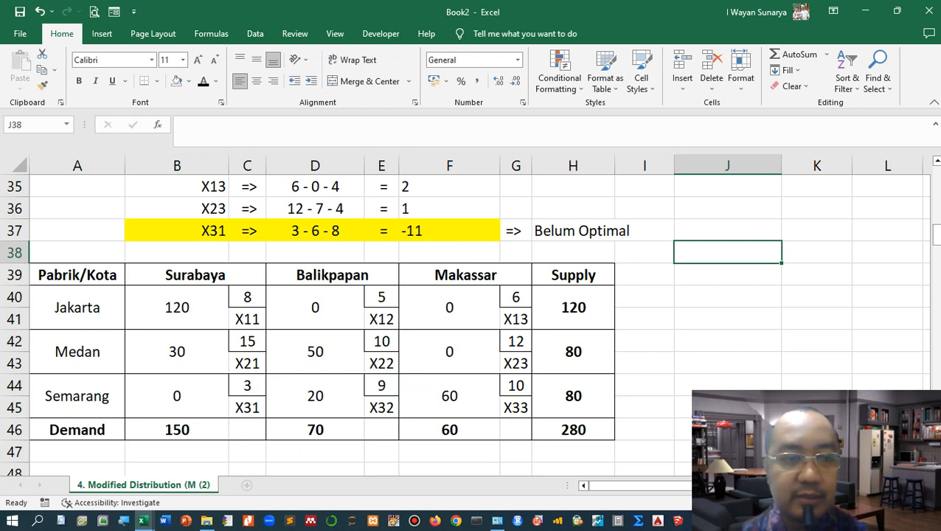
Step: Fill cell B44 (Semarang–Surabaya, X31) of the new table with yellow
left_click(177, 396)
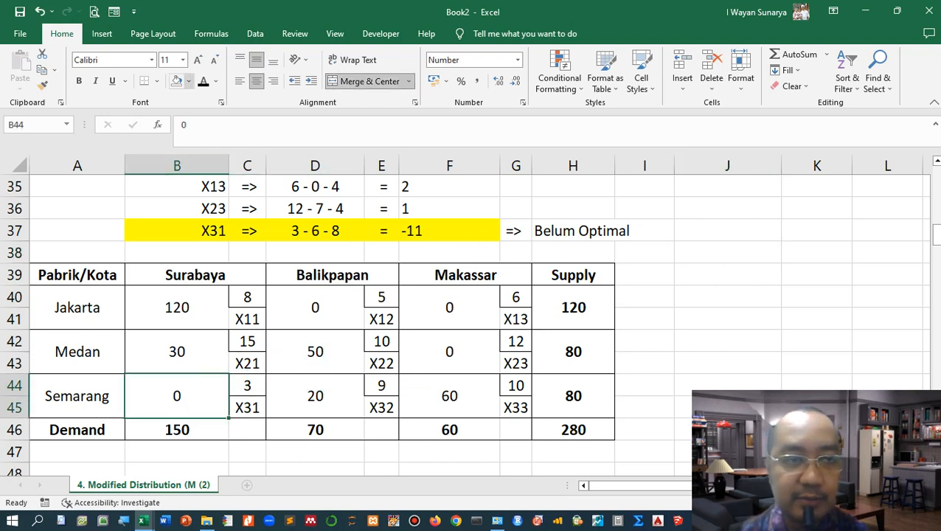
left_click(189, 81)
left_click(210, 188)
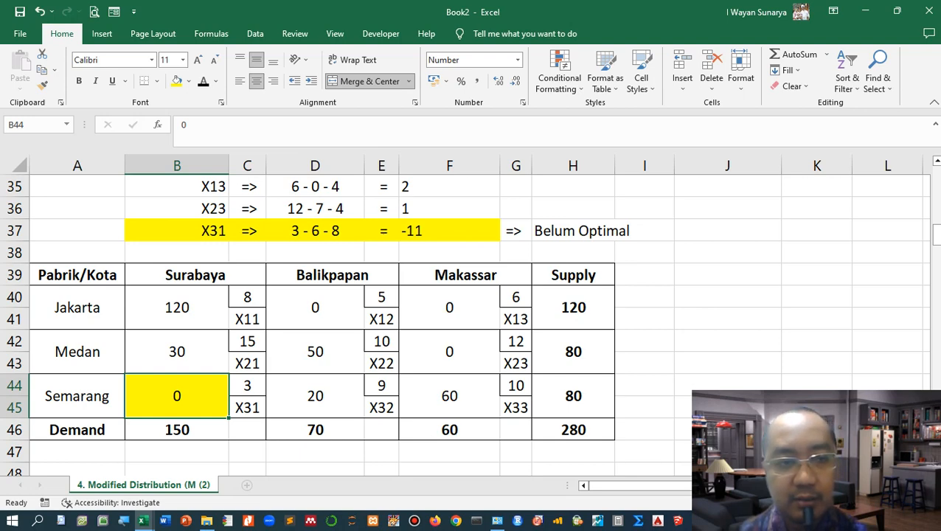
Step: Move the red oval shape down beside the new table, near column J
scroll(472, 328, "up", 6)
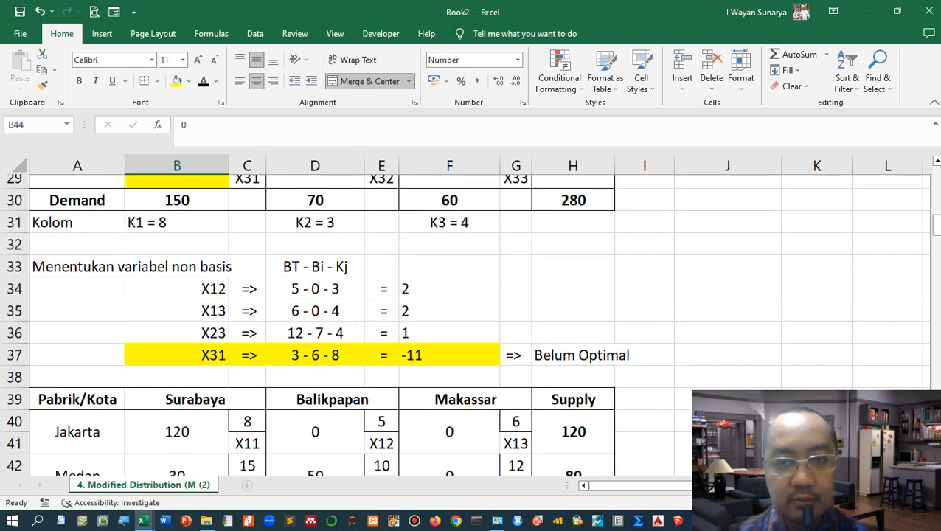
scroll(472, 329, "up", 3)
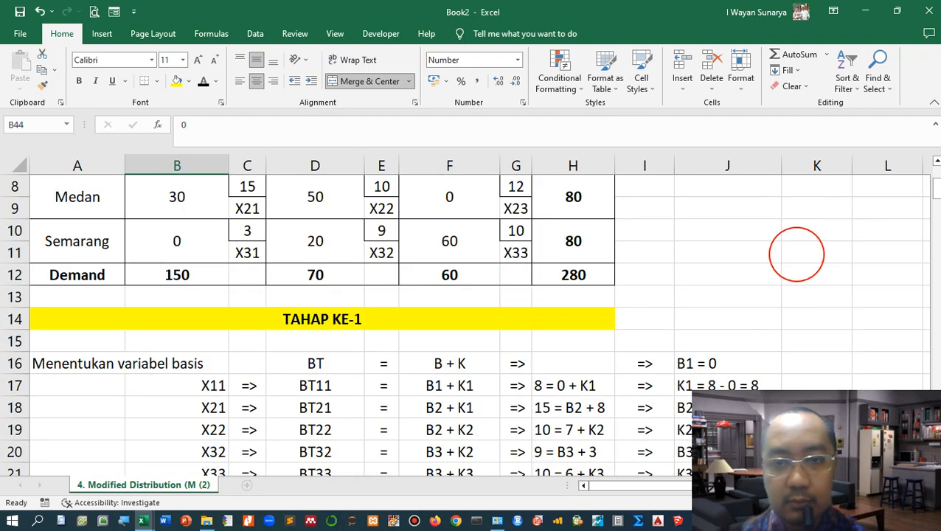
left_click_drag(770, 270, 491, 374)
scroll(472, 317, "down", 2)
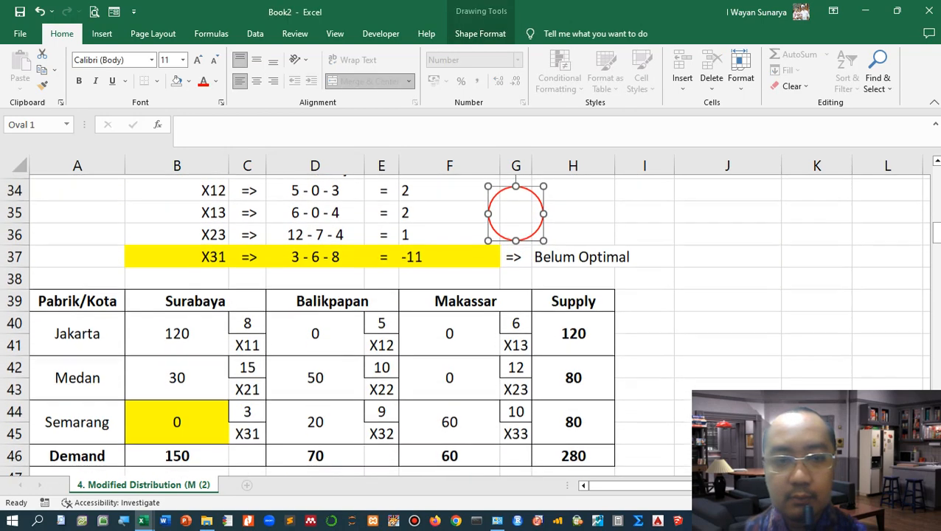
left_click_drag(515, 209, 772, 315)
left_click(177, 418)
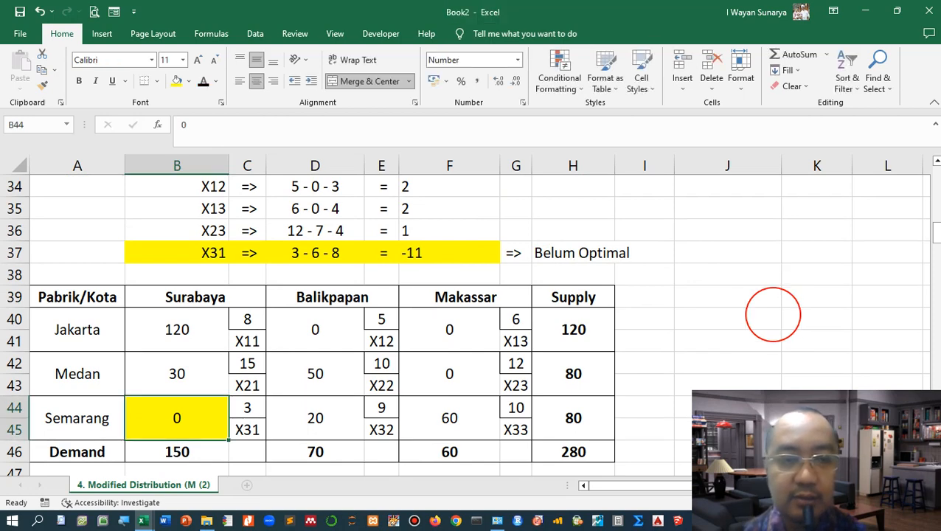
scroll(469, 323, "down", 1)
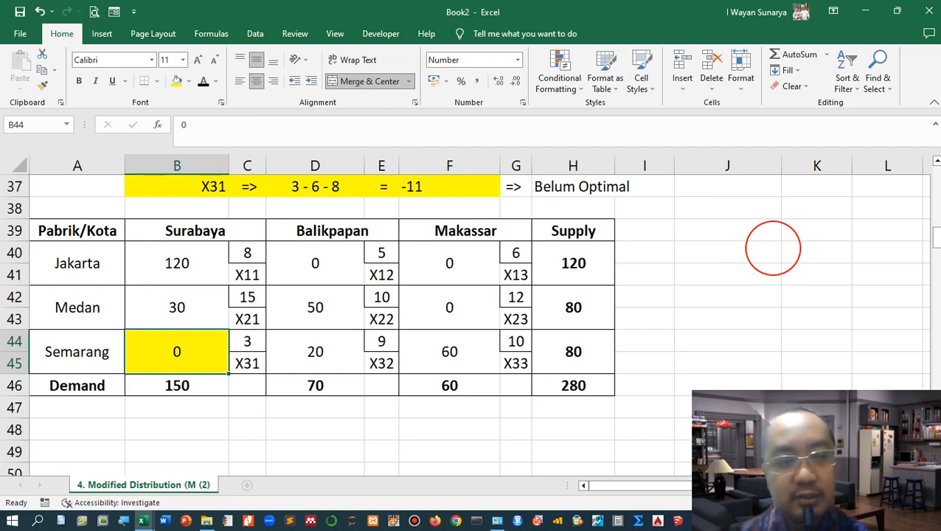
key("F2")
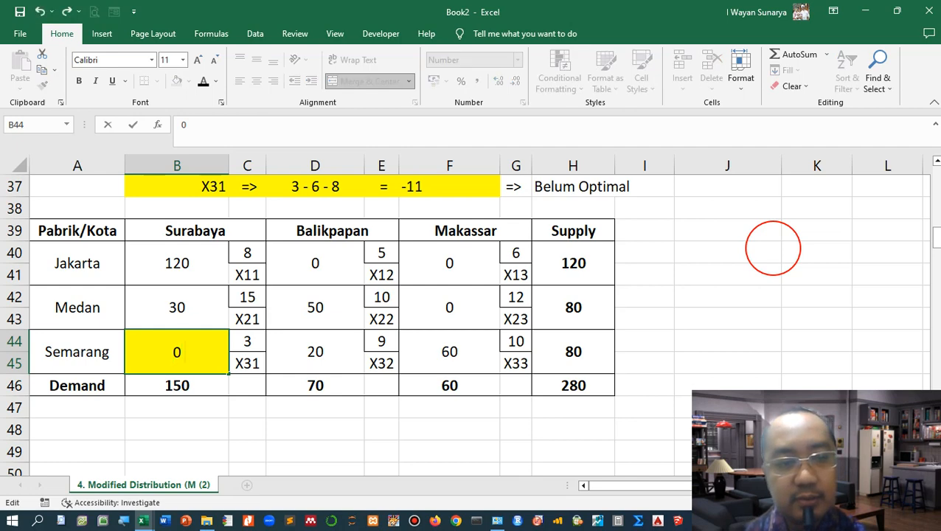
key("Escape")
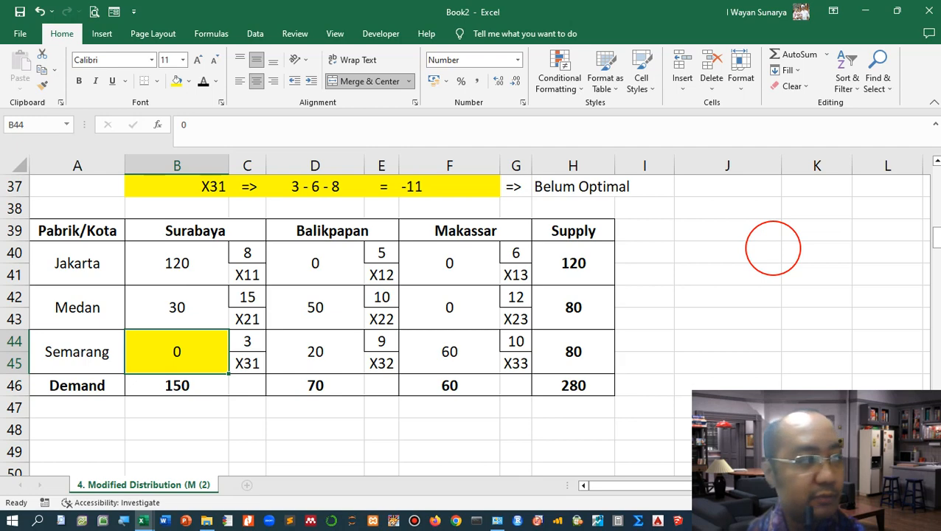
Step: Fill cells B42, D42 and D44 with yellow to mark the reallocation loop
key("Up")
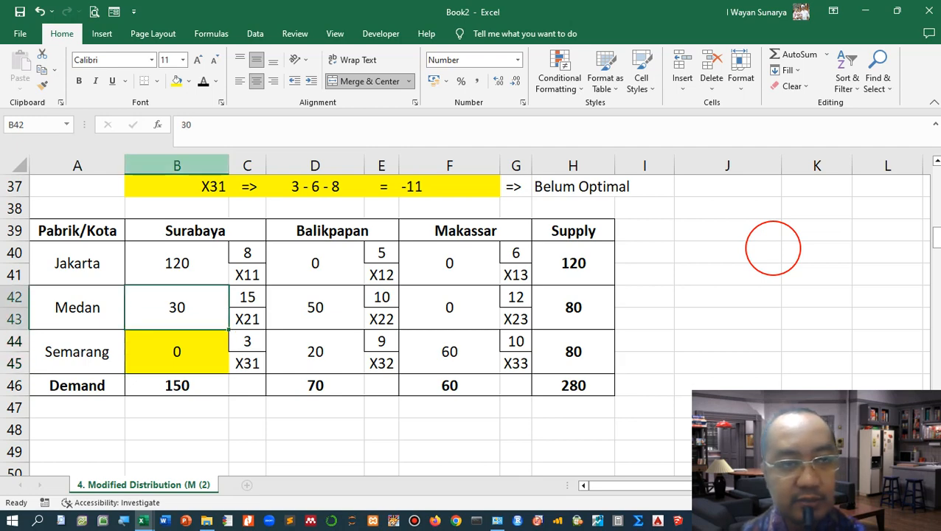
left_click(176, 81)
left_click(315, 307)
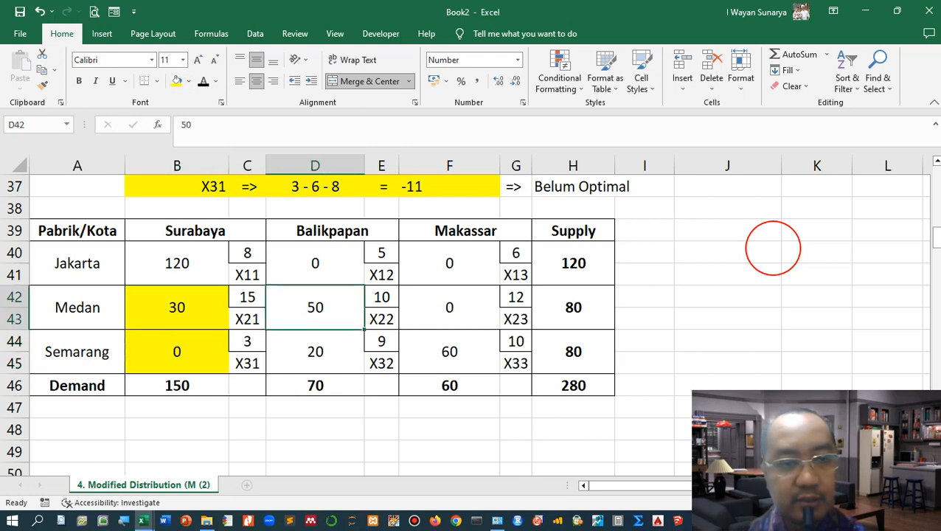
left_click(176, 81)
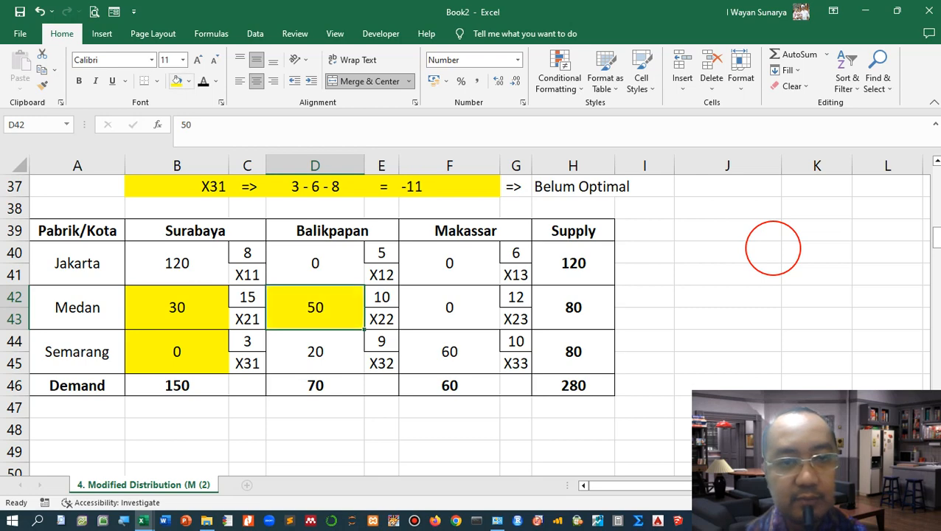
left_click(315, 352)
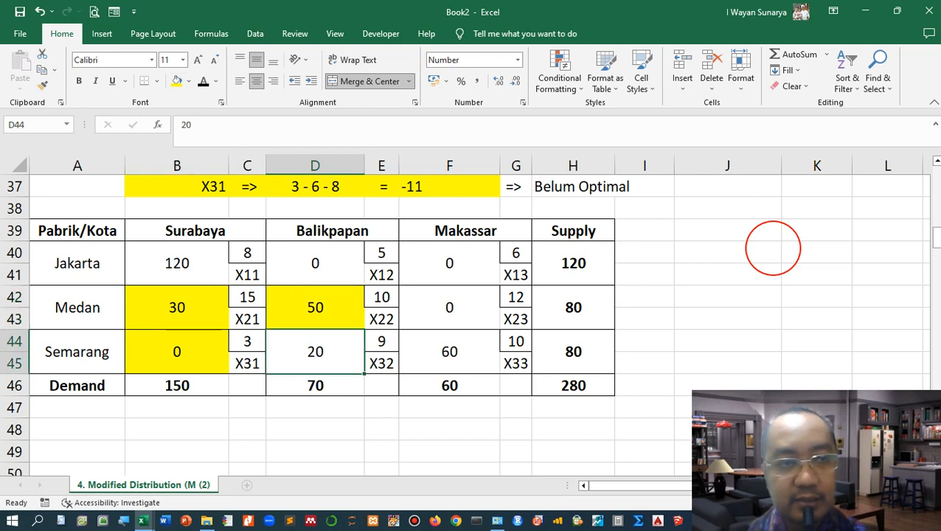
left_click(176, 81)
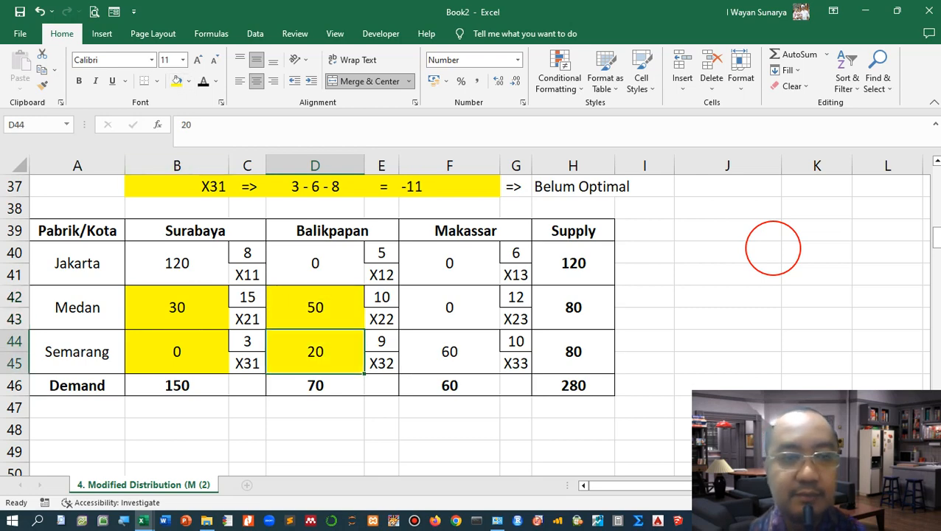
Step: Append a + sign to B44 and a - sign to B42 in the new table
key("Left")
key("Left")
key("F2")
type("+")
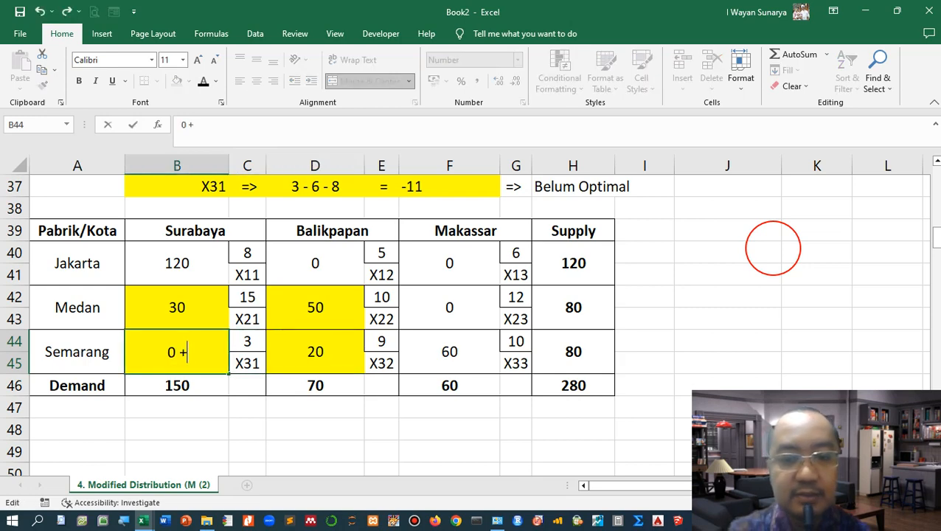
key("shift+Return")
key("F2")
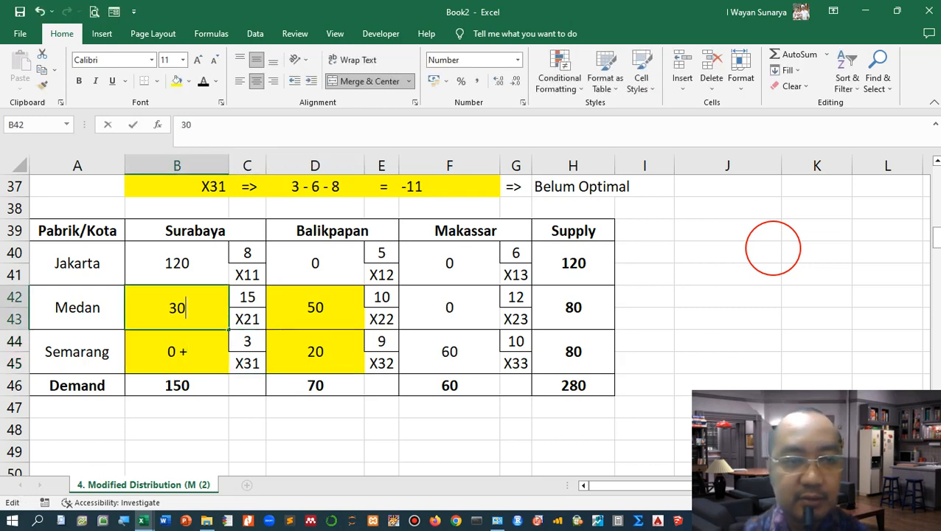
type("-")
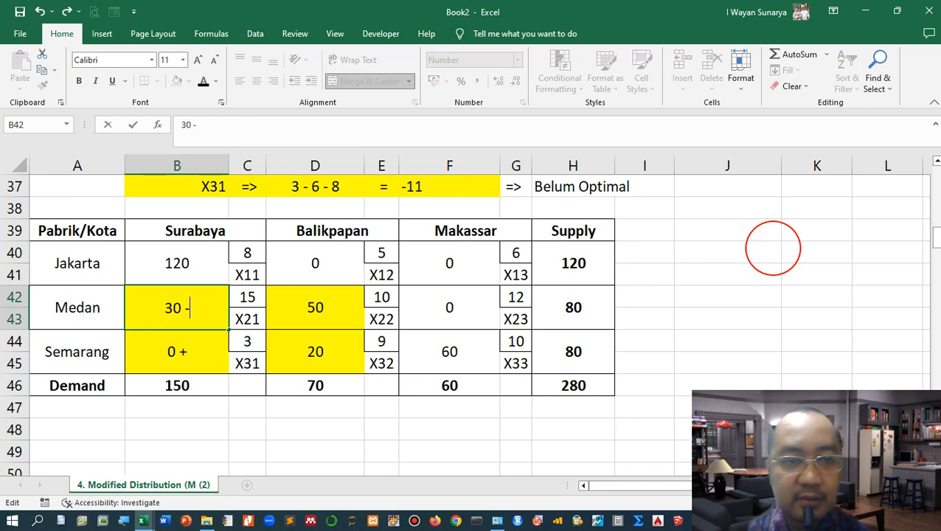
key("Tab")
key("Tab")
Step: Append a + sign to D42 and a - sign to D44 in the new table
key("F2")
type("+")
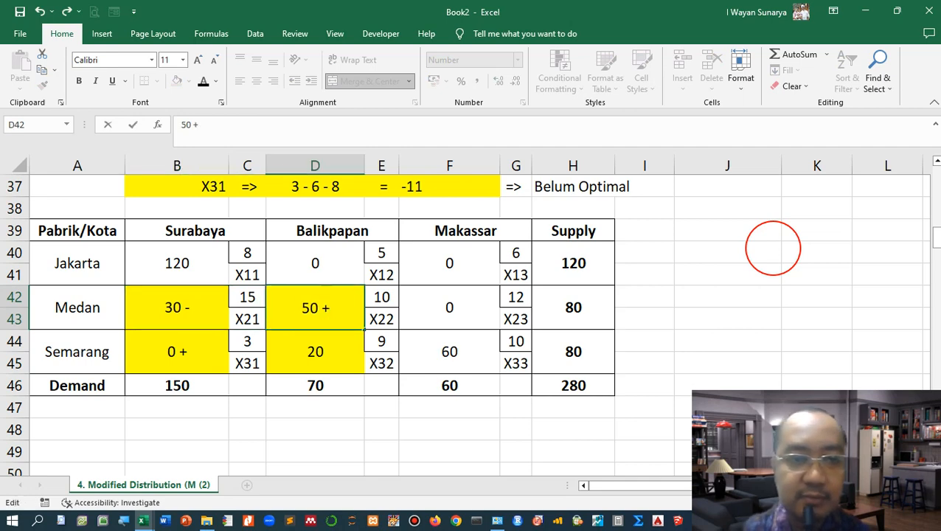
key("Return")
key("F2")
type("-")
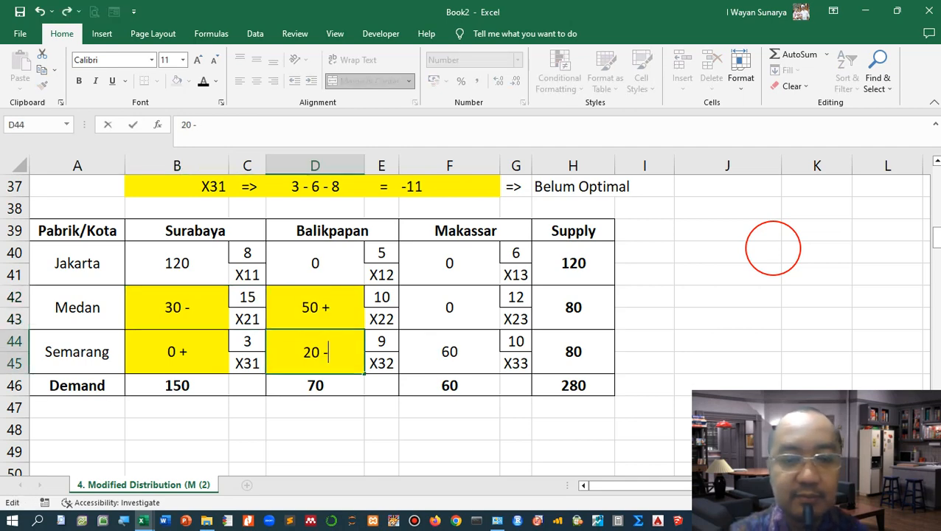
key("Tab")
key("Tab")
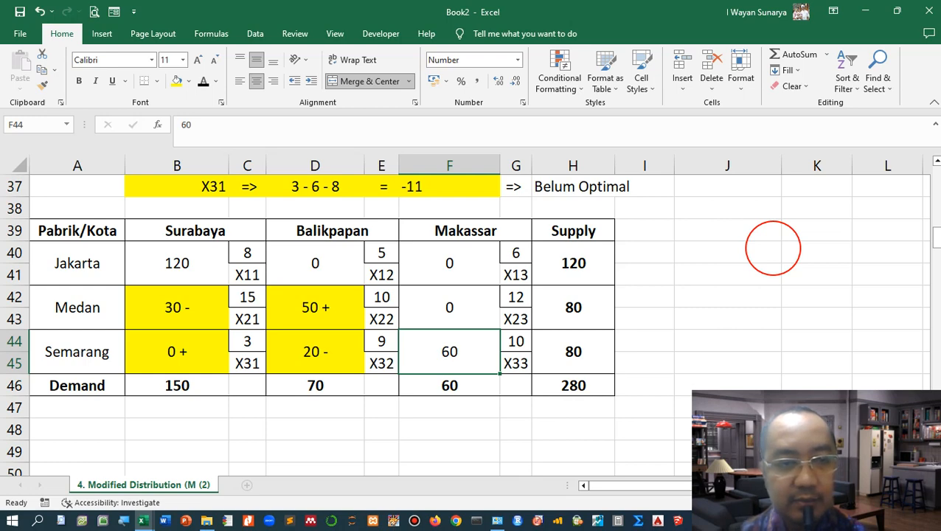
Step: Complete cell B44 so it reads 0 + 20 = 20
key("shift+Tab")
key("shift+Tab")
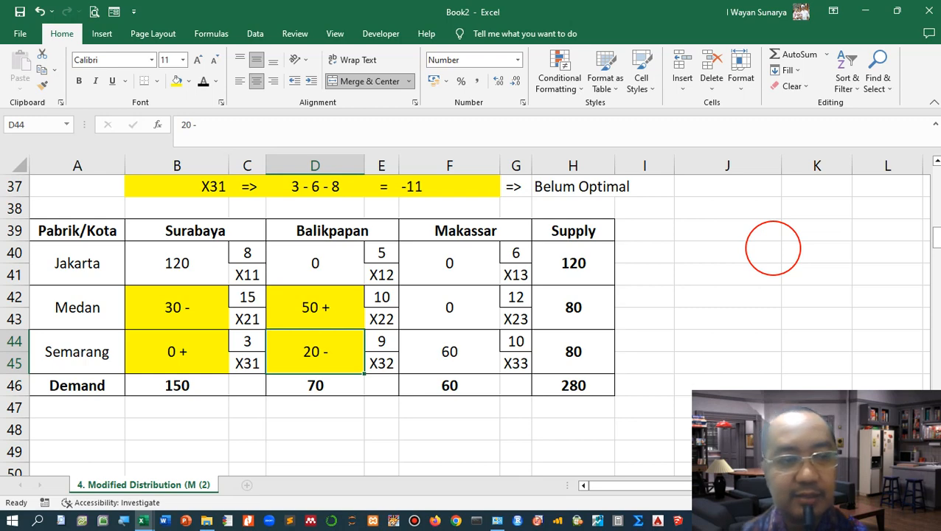
key("shift+Tab")
key("shift+Tab")
key("F2")
type("20")
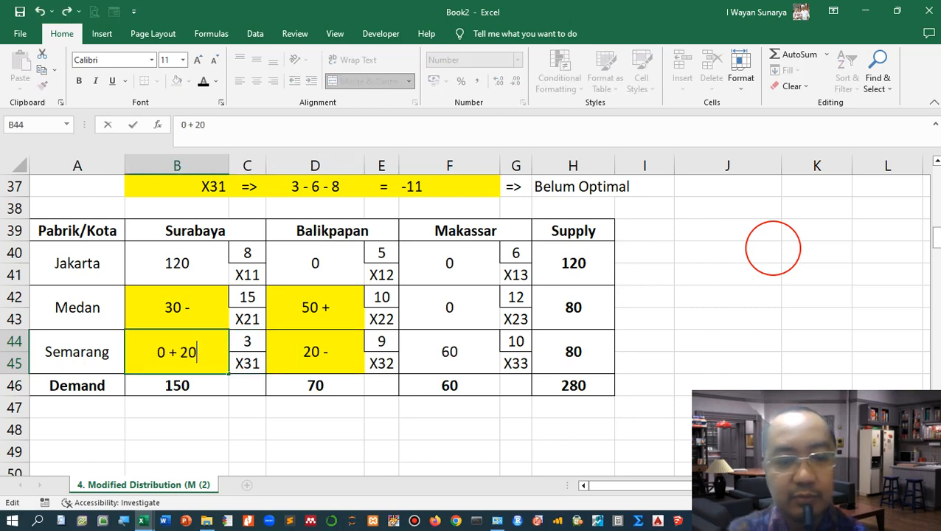
type(" = 20")
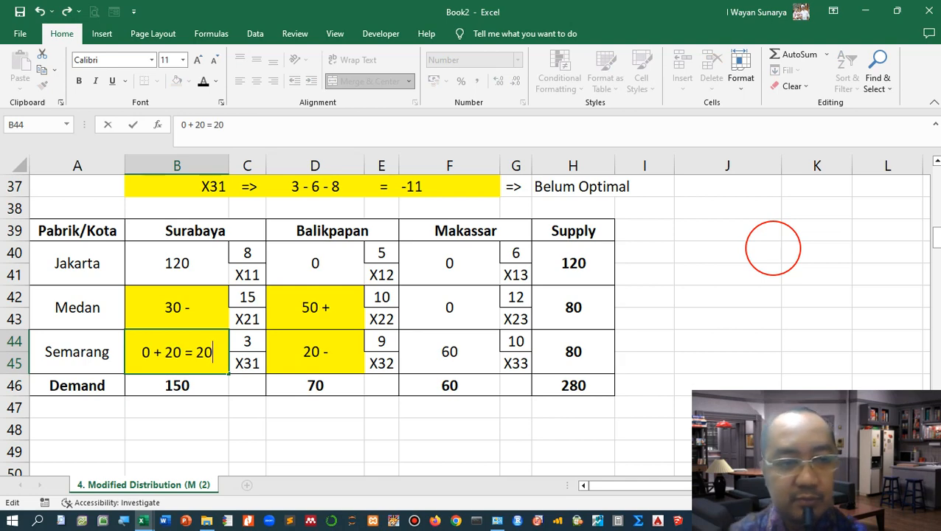
key("shift+Return")
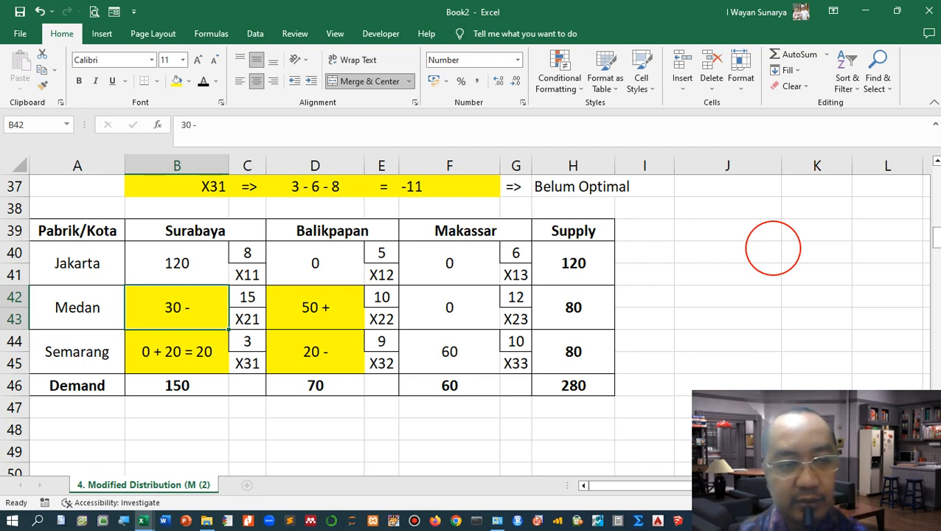
Step: Complete cell B42 so it reads 30 - 20 = 10
key("F2")
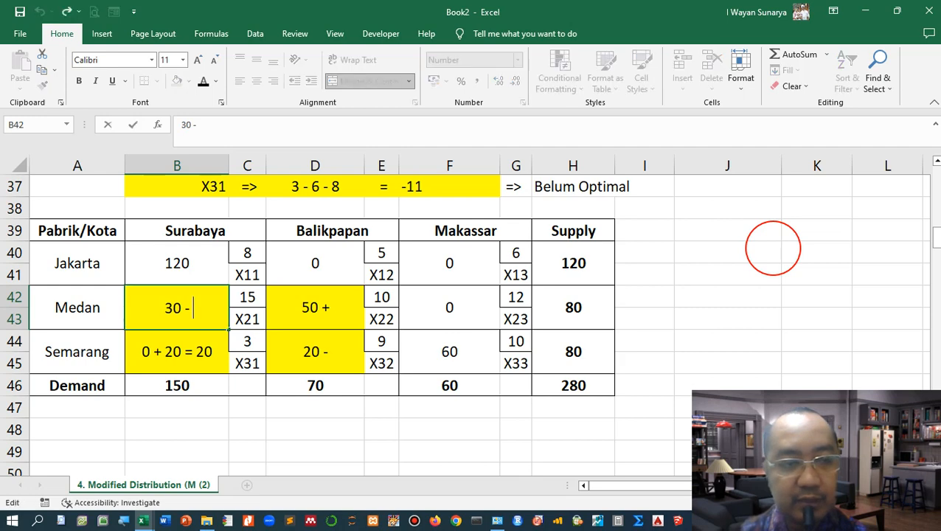
type("20 = 10")
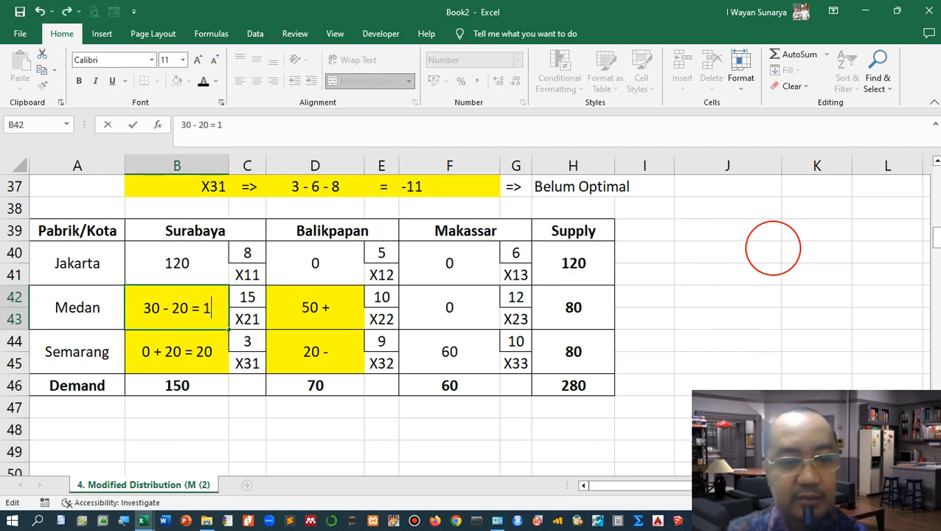
key("Tab")
key("Tab")
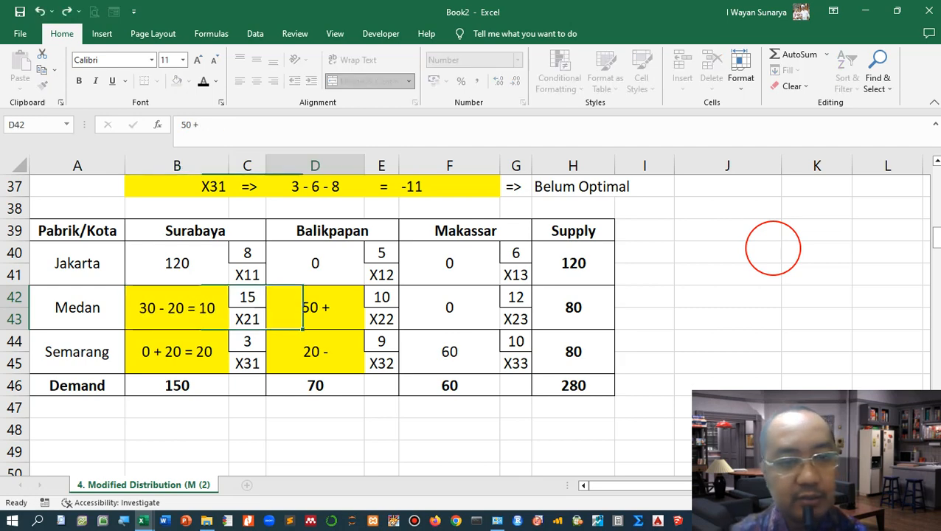
Step: Complete cell D42 so it reads 50 + 20 = 70
key("F2")
type("20 =")
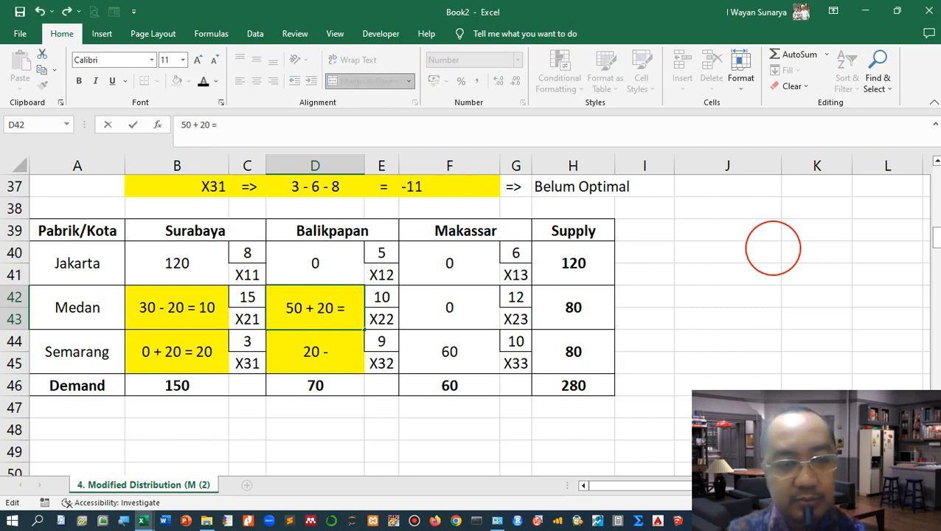
type(" 70")
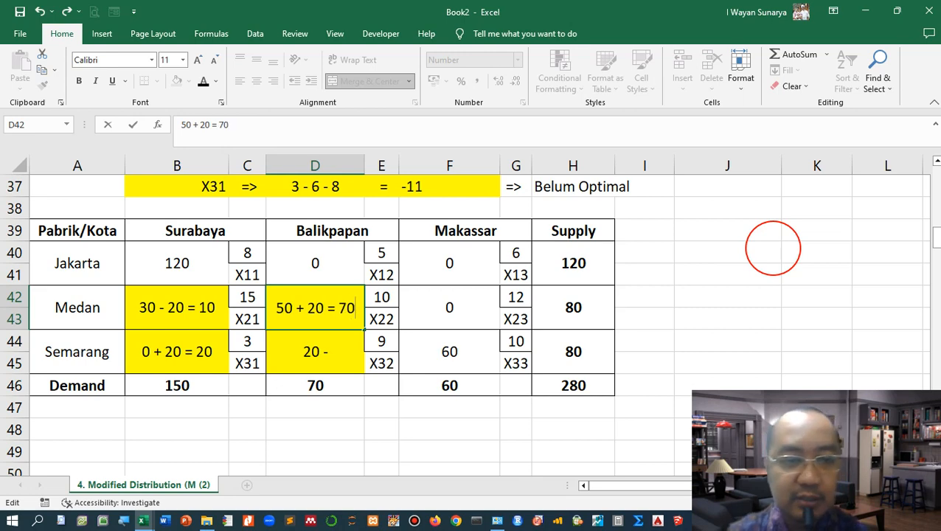
key("Return")
Step: Complete cell D44 so it reads 20 - 20 = 0
key("F2")
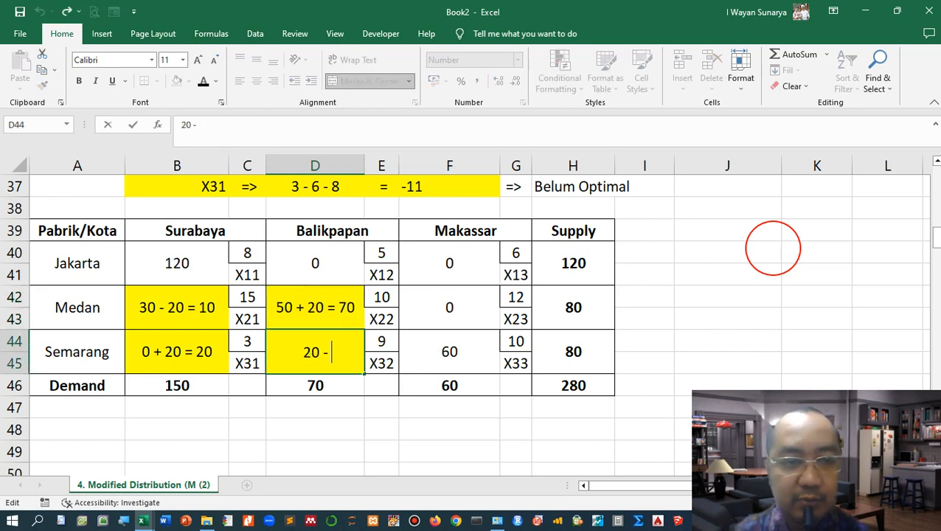
type("20")
type(" = 0")
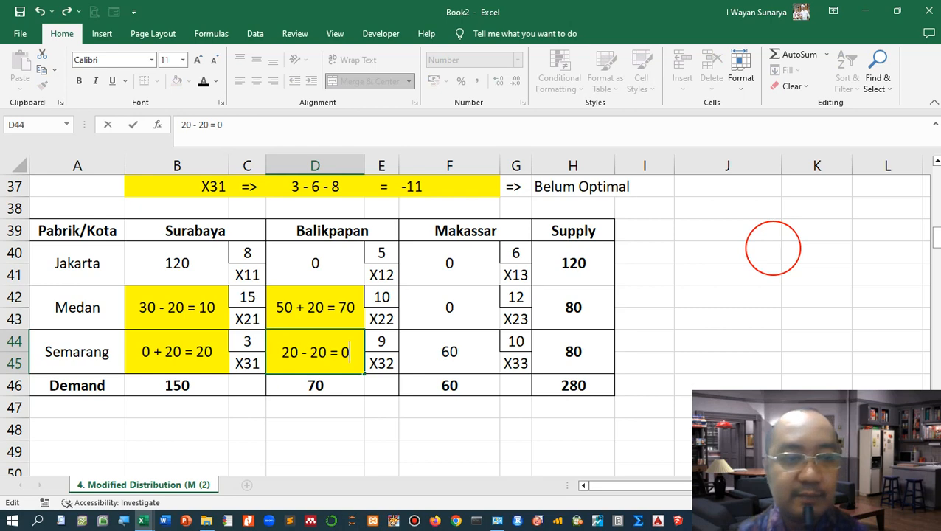
left_click(247, 407)
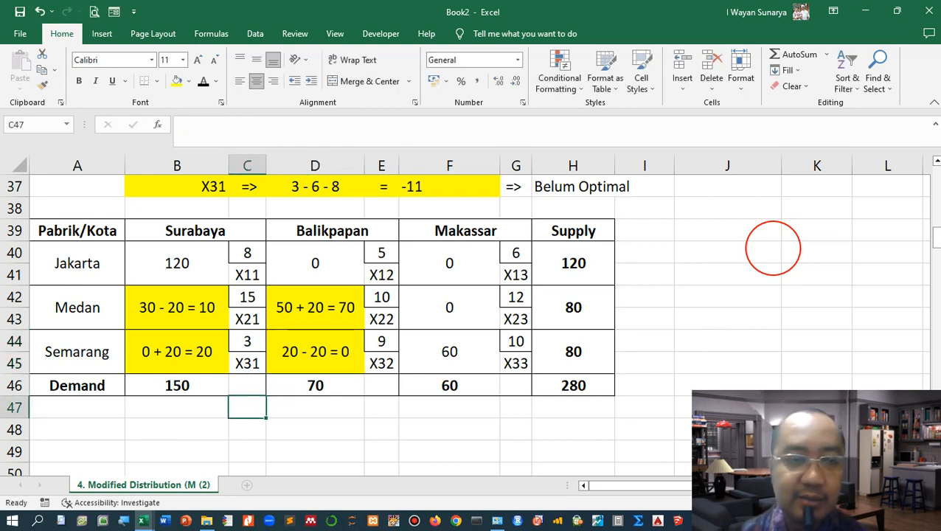
Step: Review the allocations against the demand and supply totals of the updated table
left_click(177, 264)
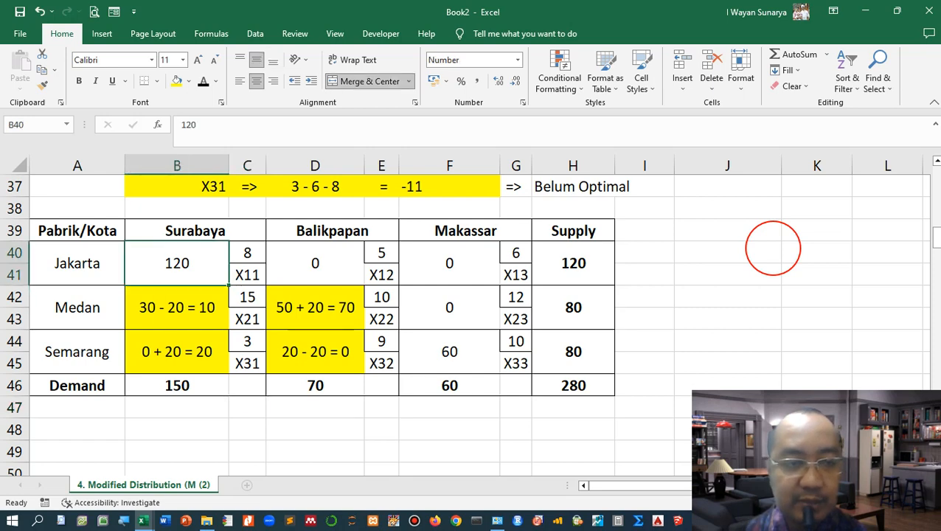
key("Down")
key("Down")
key("Down")
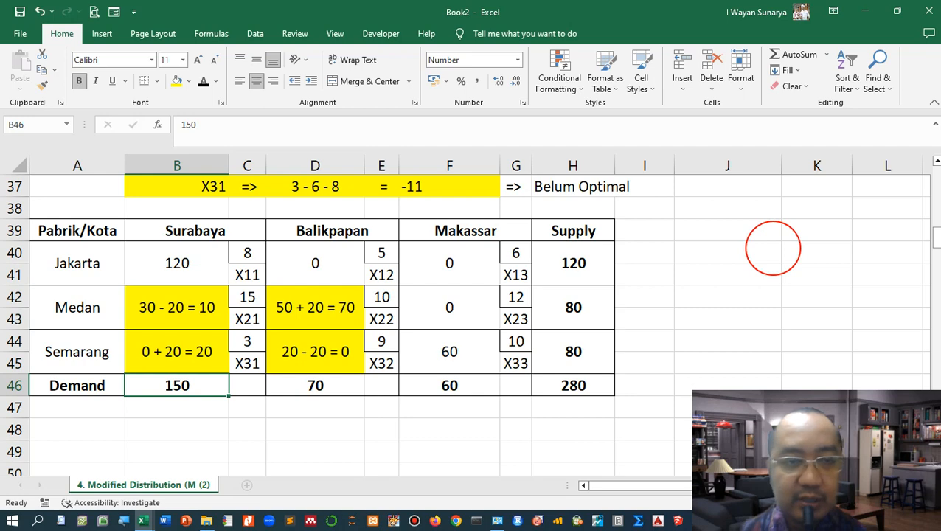
key("Right")
key("Right")
key("Up")
key("Up")
key("Down")
key("Down")
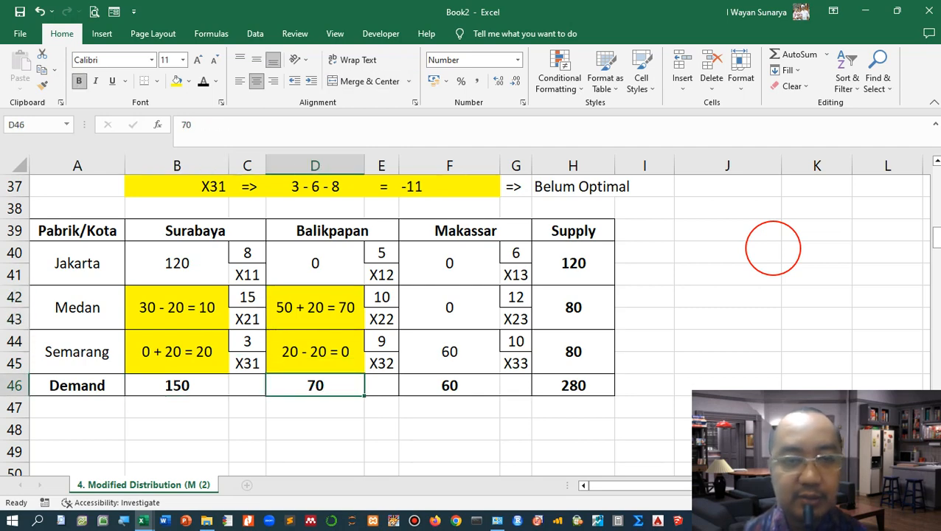
key("Left")
key("Left")
key("Up")
key("Up")
key("Up")
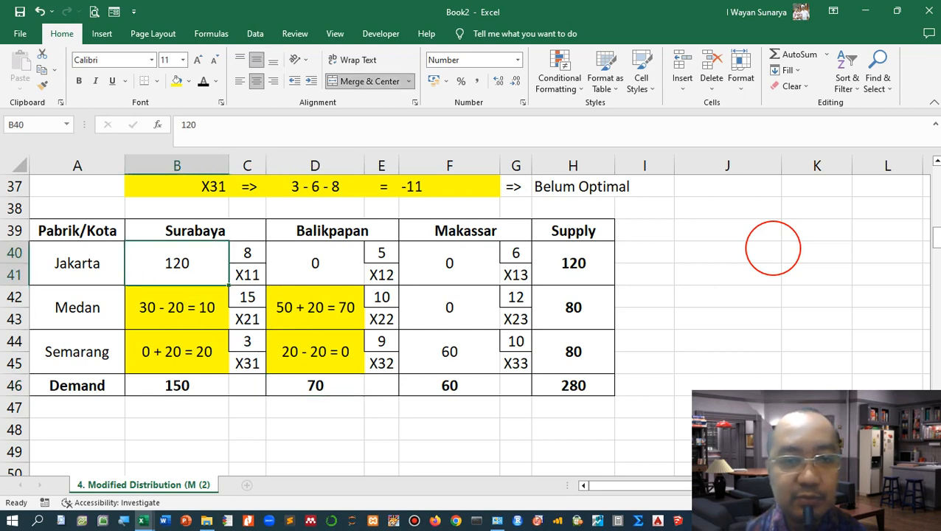
key("Down")
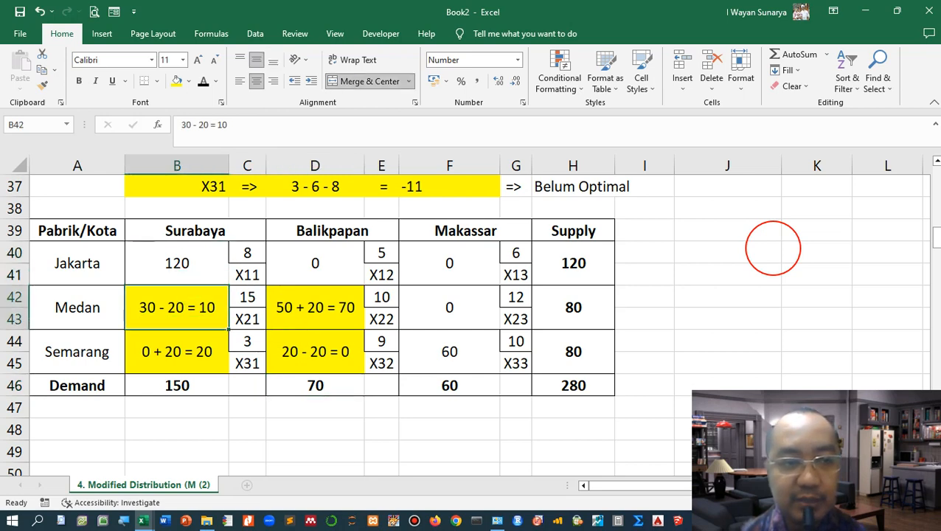
key("Right")
key("Right")
key("Right")
key("Right")
key("Right")
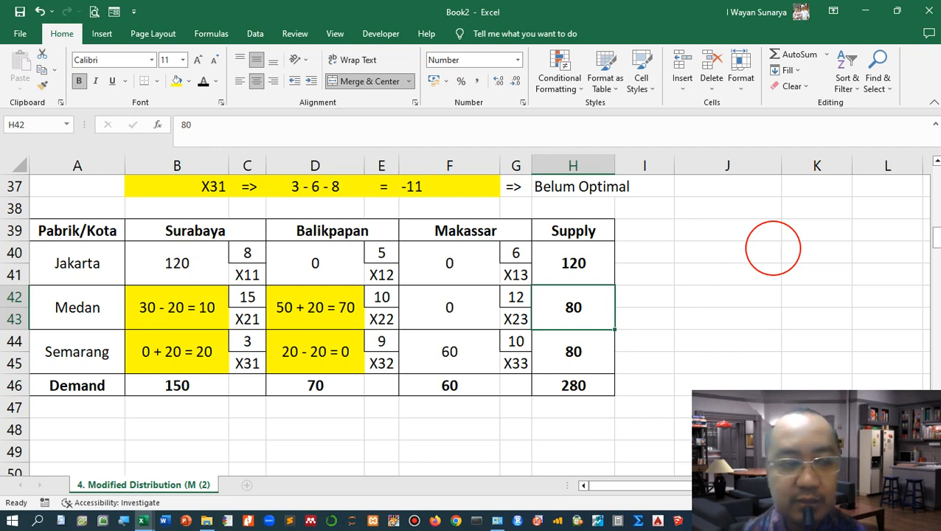
left_click(177, 352)
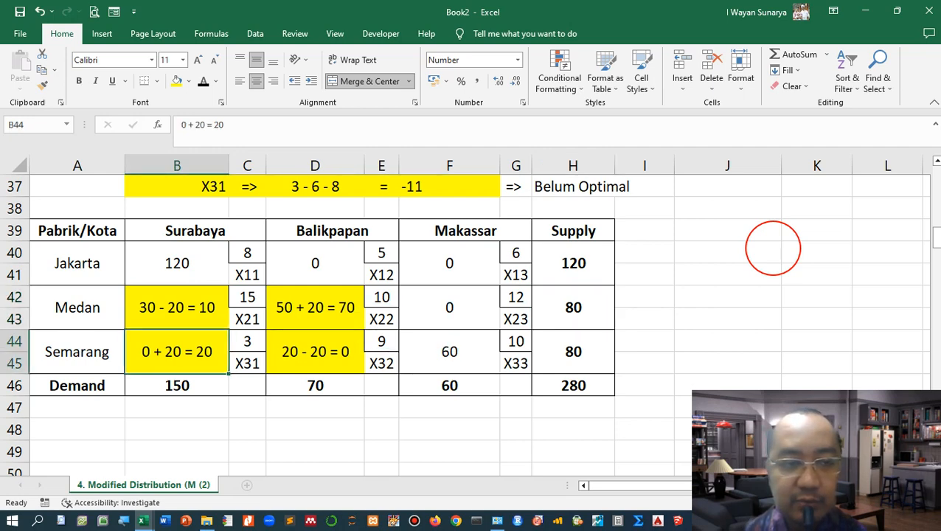
key("Right")
key("Right")
key("Right")
key("Right")
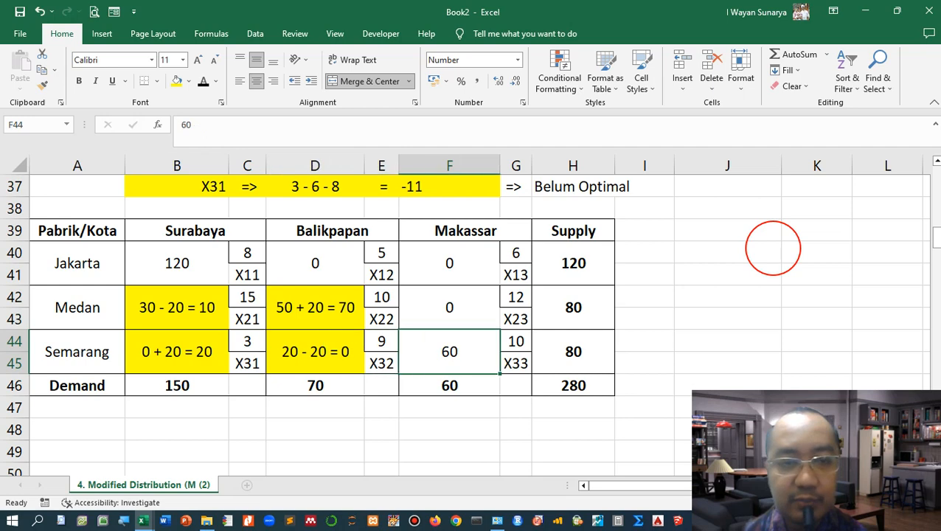
key("Right")
key("Right")
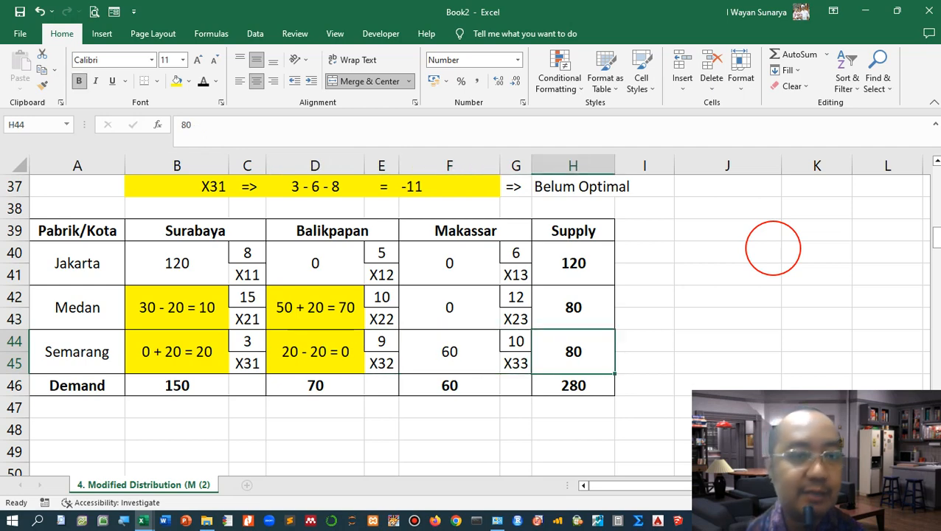
left_click(247, 407)
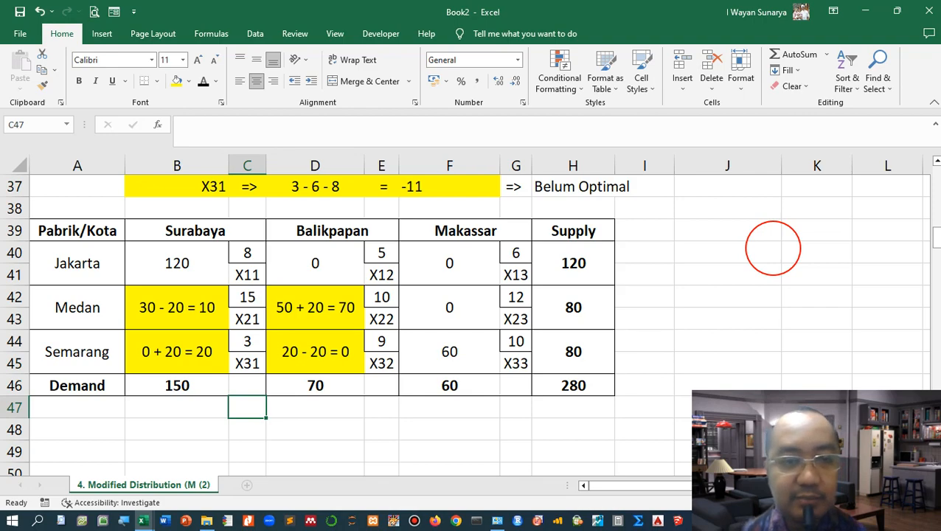
Step: Copy the TAHAP KE-1 heading bar to row 48 and rename it TAHAP KE-2
scroll(773, 248, "up", 2)
scroll(321, 325, "up", 4)
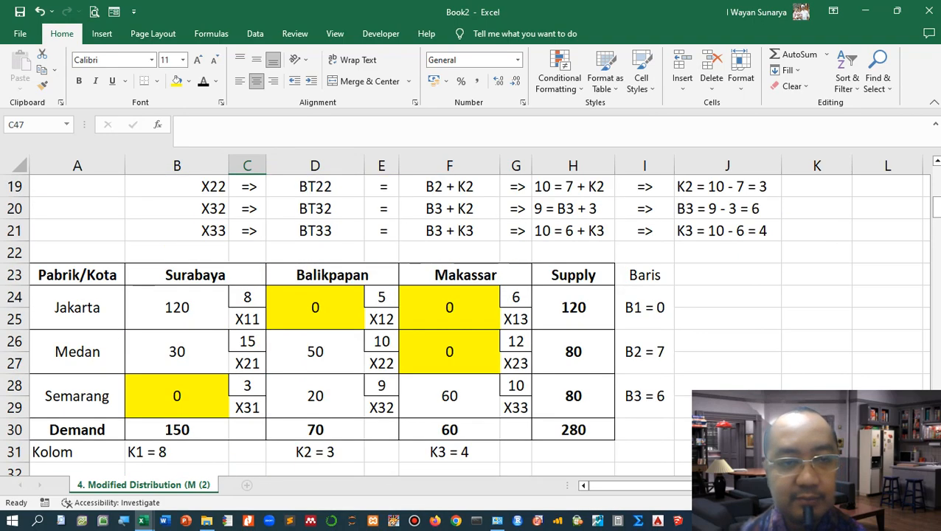
scroll(321, 324, "up", 3)
left_click(322, 274)
key("ctrl+c")
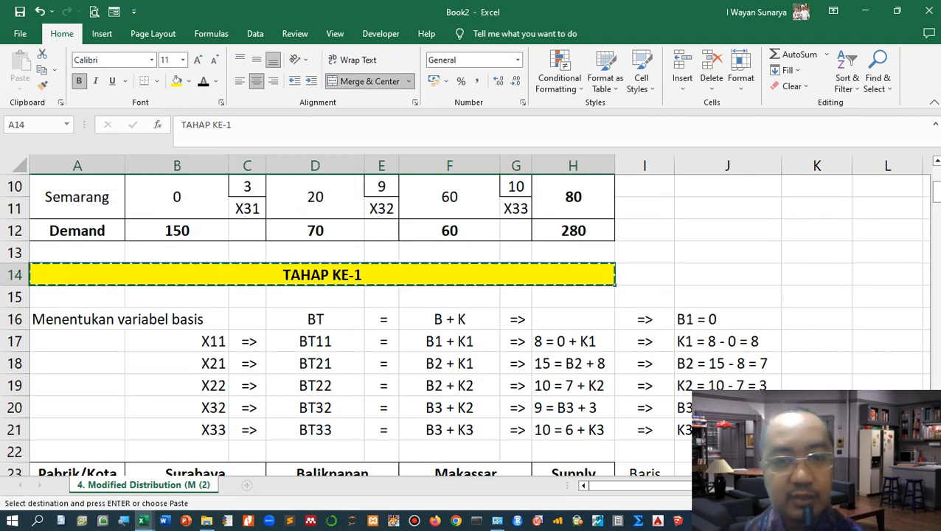
scroll(322, 325, "down", 4)
scroll(322, 324, "down", 7)
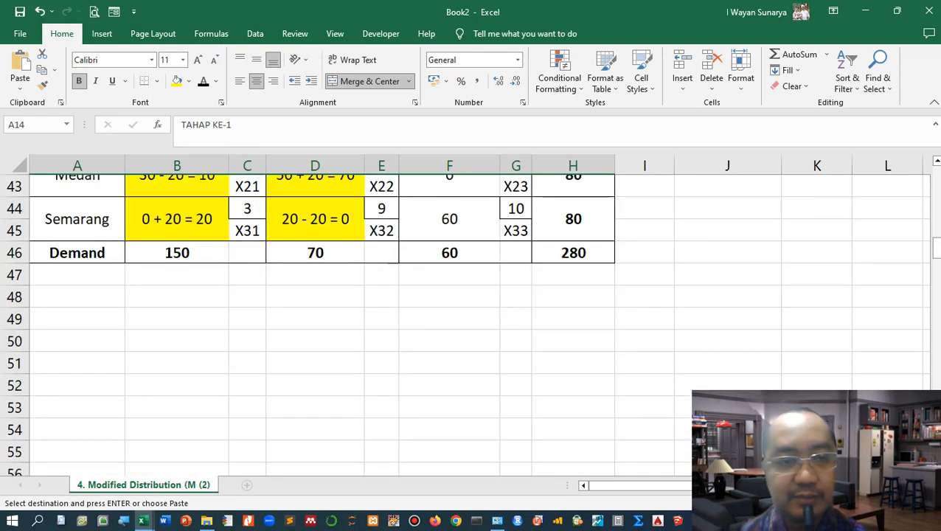
left_click(77, 296)
key("ctrl+v")
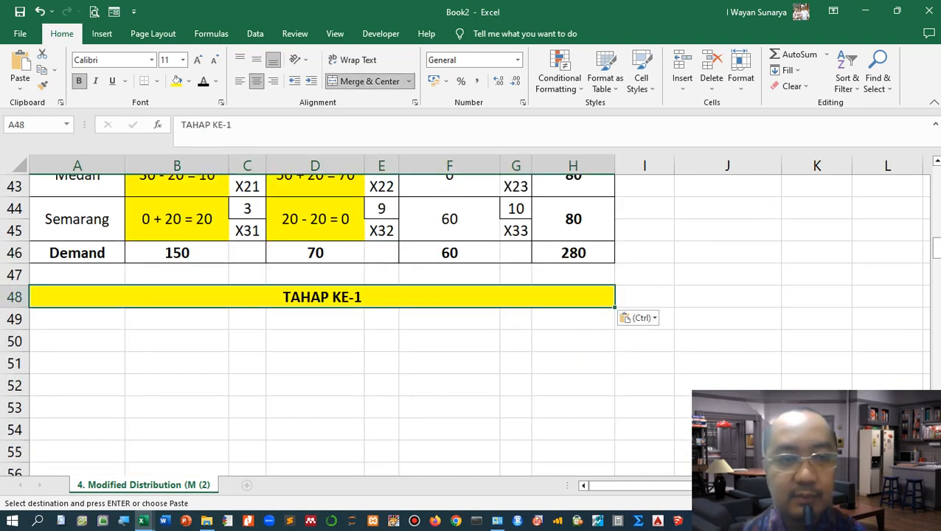
key("F2")
key("BackSpace")
type("2")
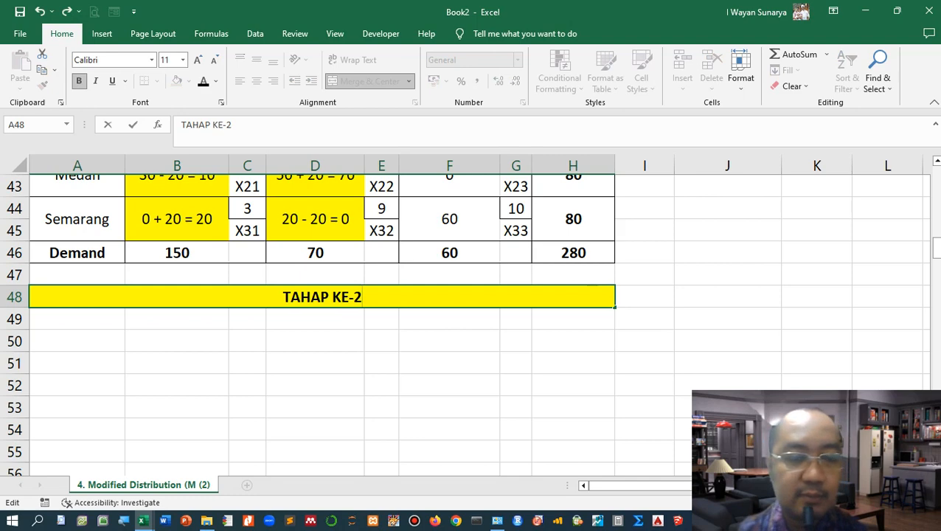
Step: Copy the updated transportation table to start at row 50, below the TAHAP KE-2 heading
left_click(315, 340)
scroll(315, 341, "up", 1)
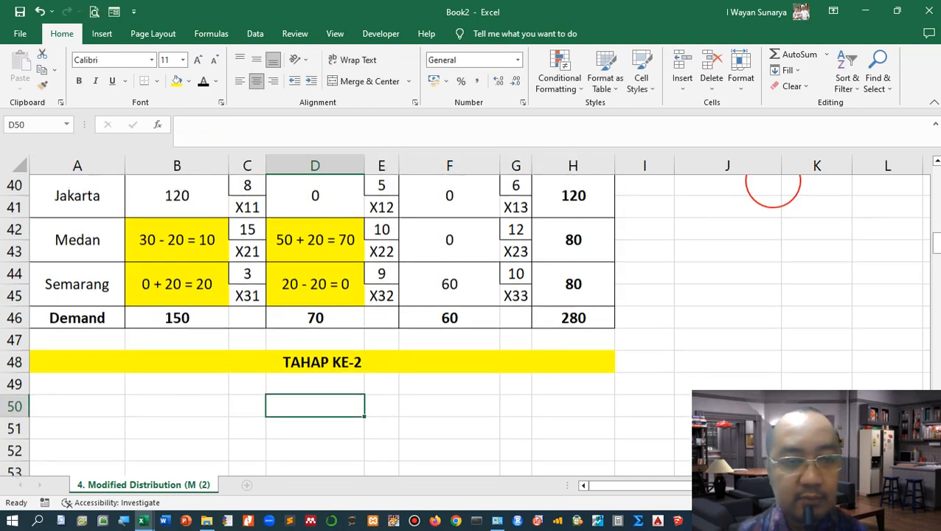
scroll(773, 214, "up", 1)
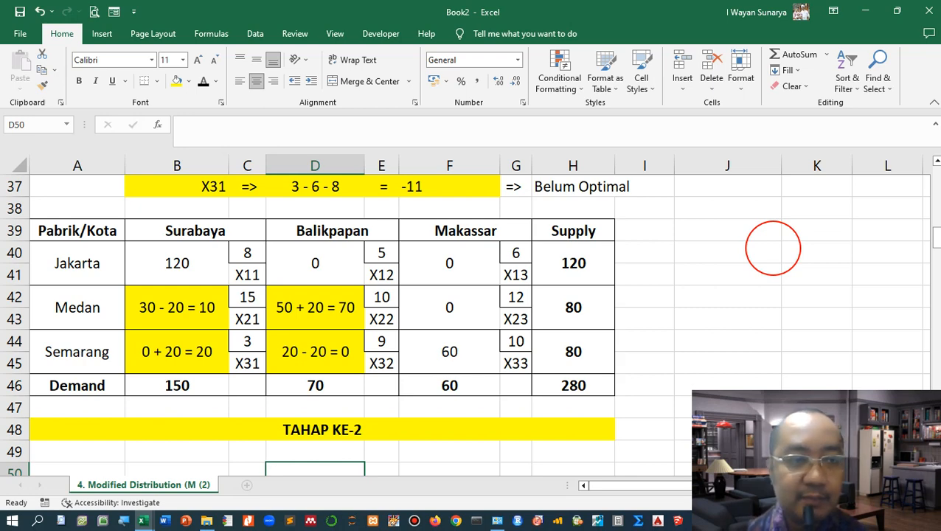
left_click_drag(77, 231, 573, 386)
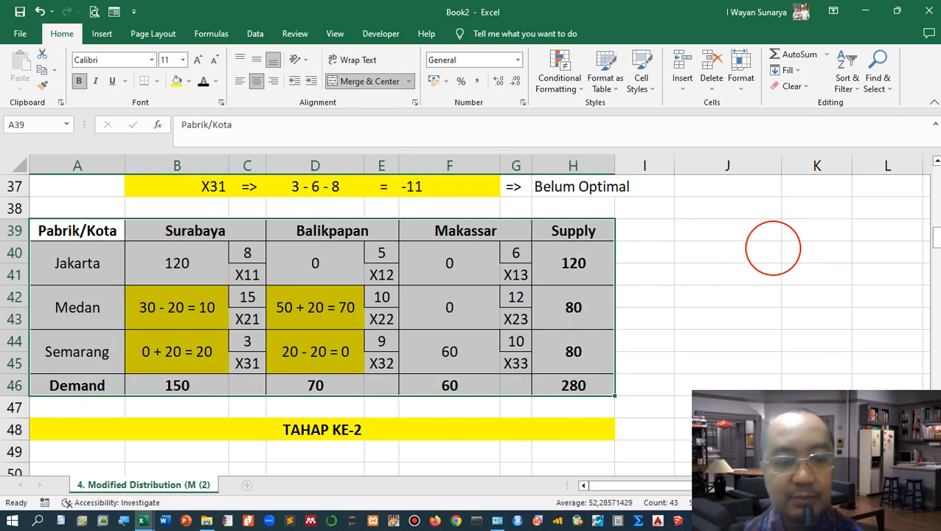
key("ctrl+c")
scroll(773, 248, "down", 3)
key("ctrl+v")
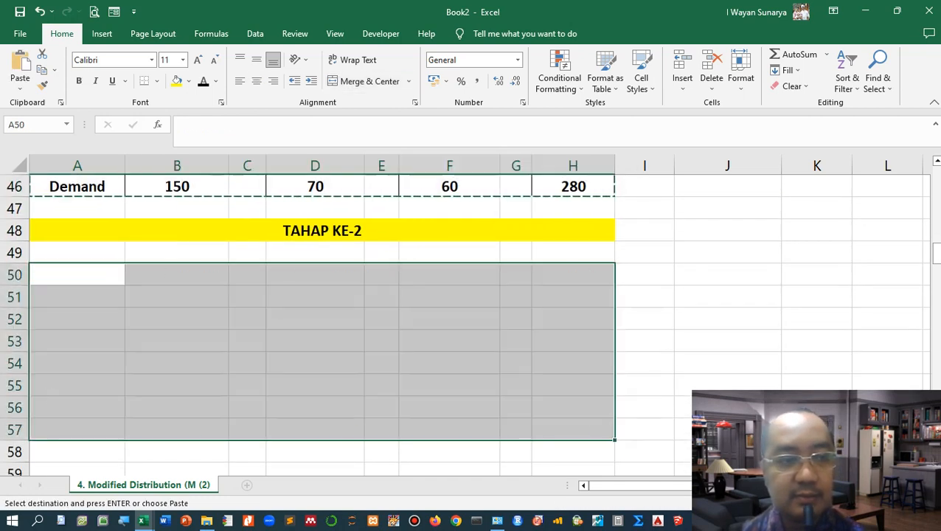
Step: Replace the loop cells in the copied table with the final allocations 10, 70, 20 and 0
left_click(177, 308)
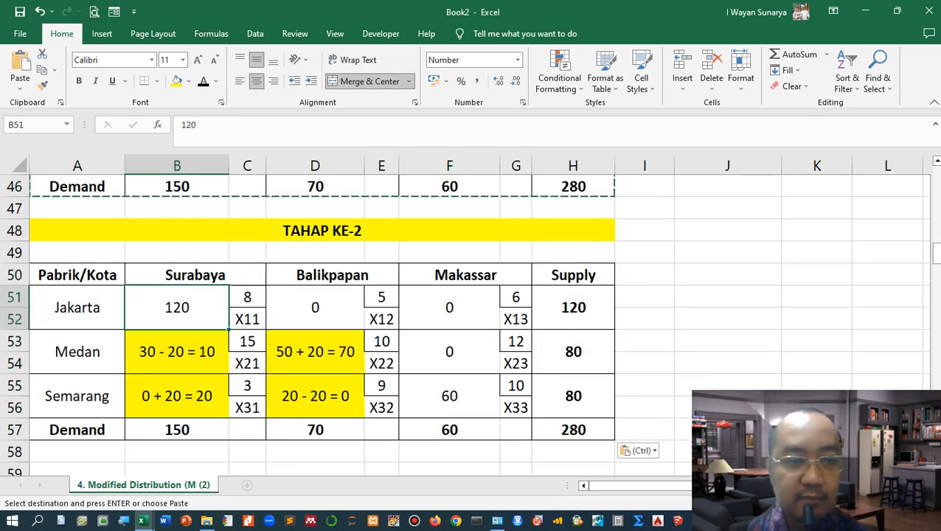
left_click_drag(177, 352, 315, 396)
left_click(177, 352)
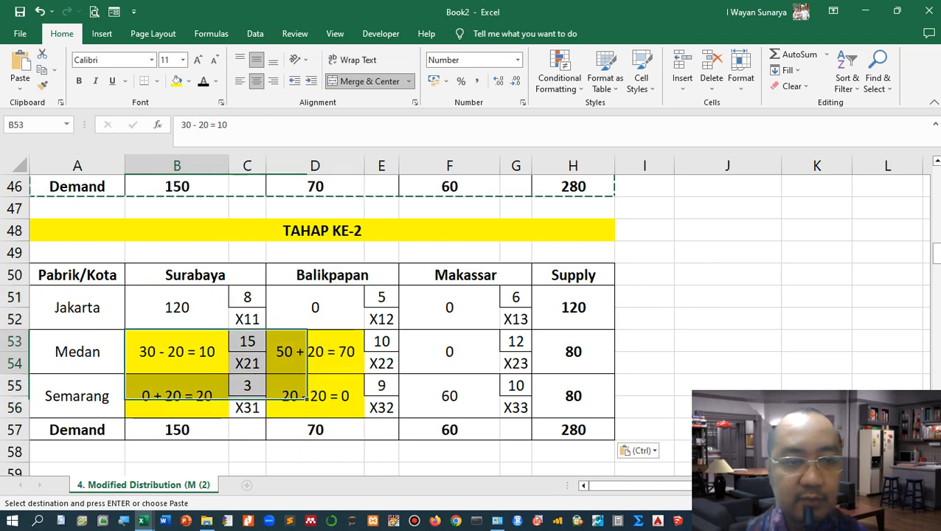
type("10")
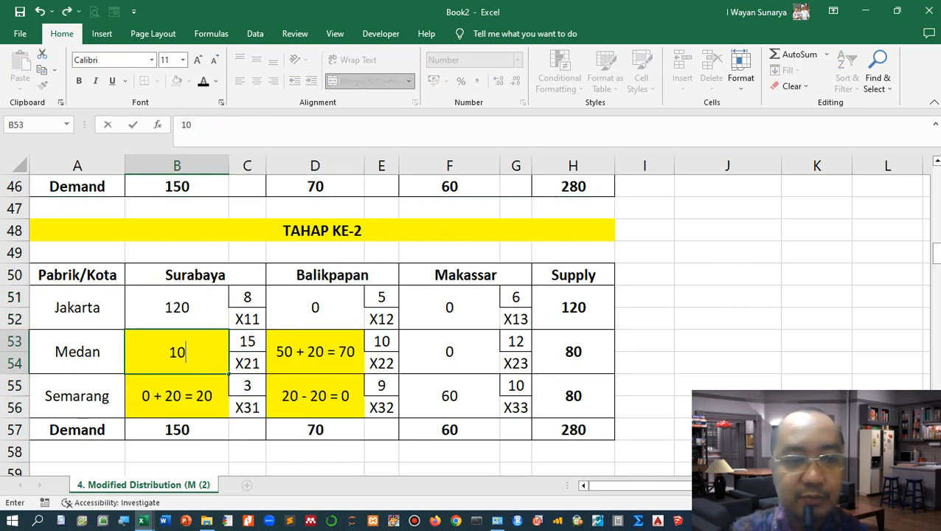
key("Right")
key("Right")
type("70")
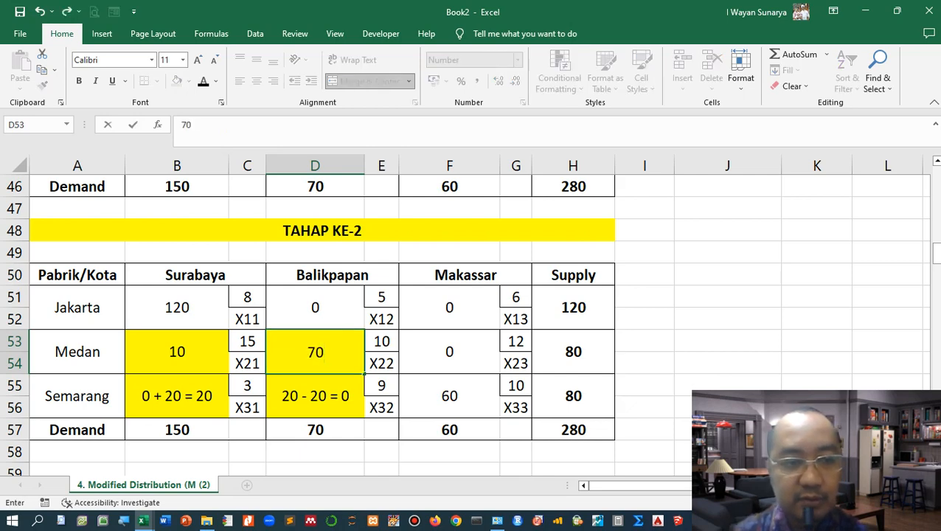
key("Down")
key("Left")
key("Left")
type("20")
key("Right")
key("Right")
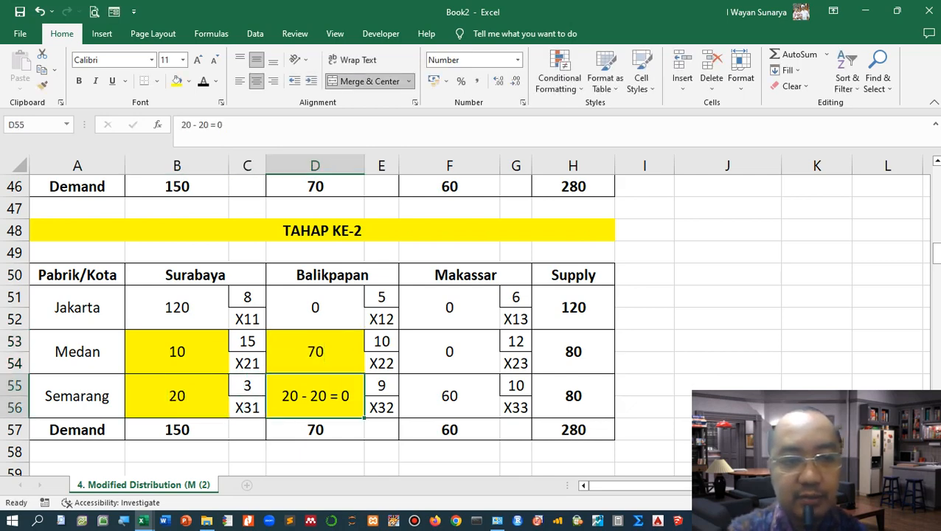
type("0")
key("Right")
Step: Remove the yellow fill from the four reallocated cells of the copied table
left_click(177, 352)
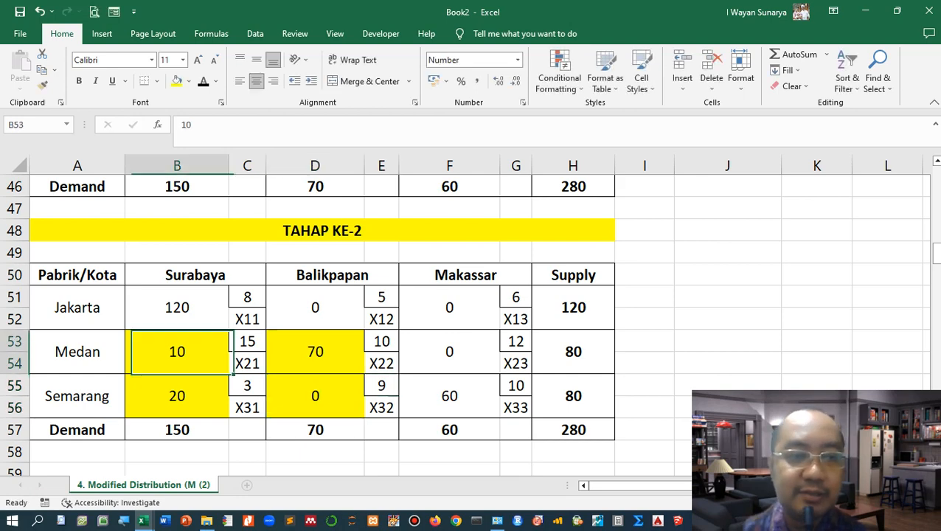
left_click_drag(177, 352, 315, 396)
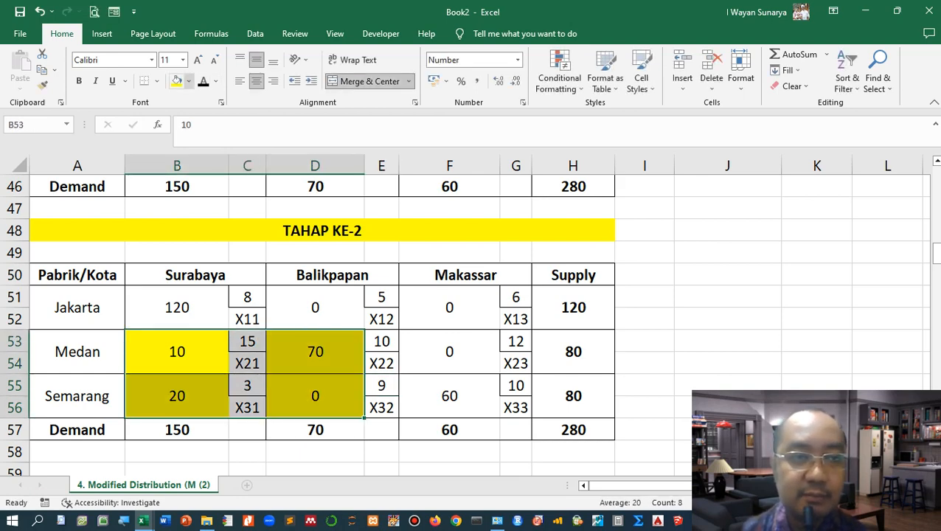
left_click(189, 81)
left_click(206, 200)
left_click(315, 307)
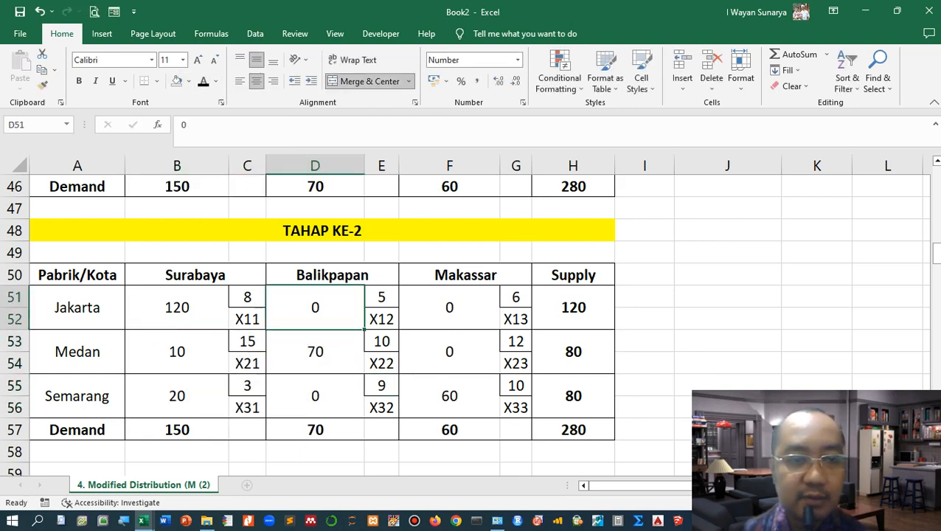
scroll(315, 308, "up", 1)
scroll(315, 307, "down", 2)
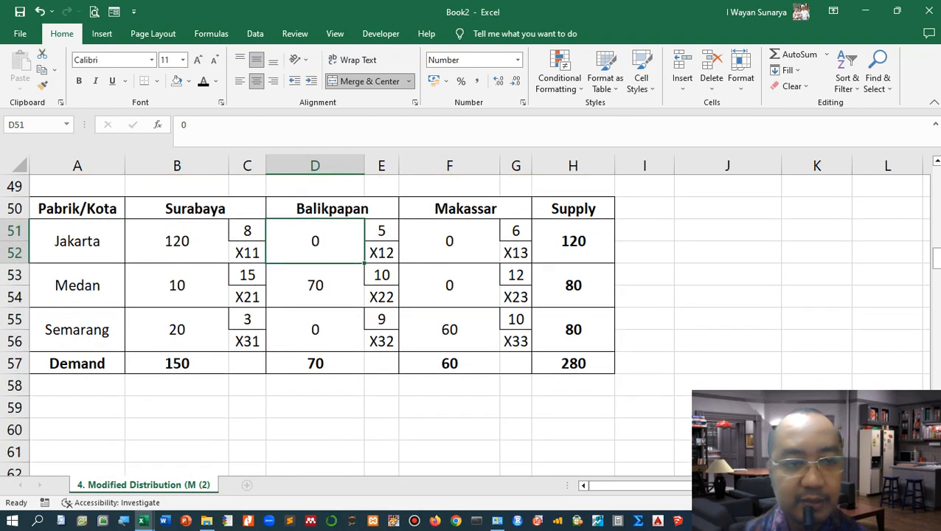
left_click(77, 407)
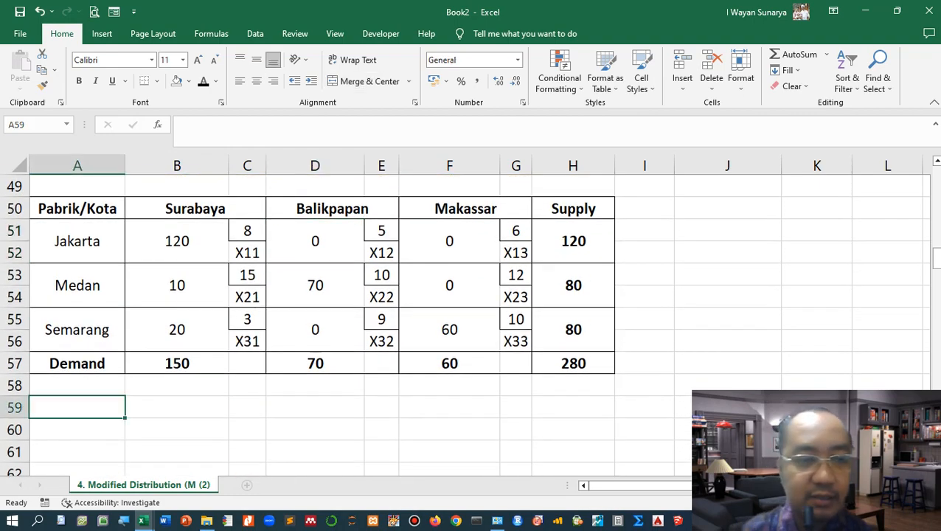
scroll(322, 325, "up", 14)
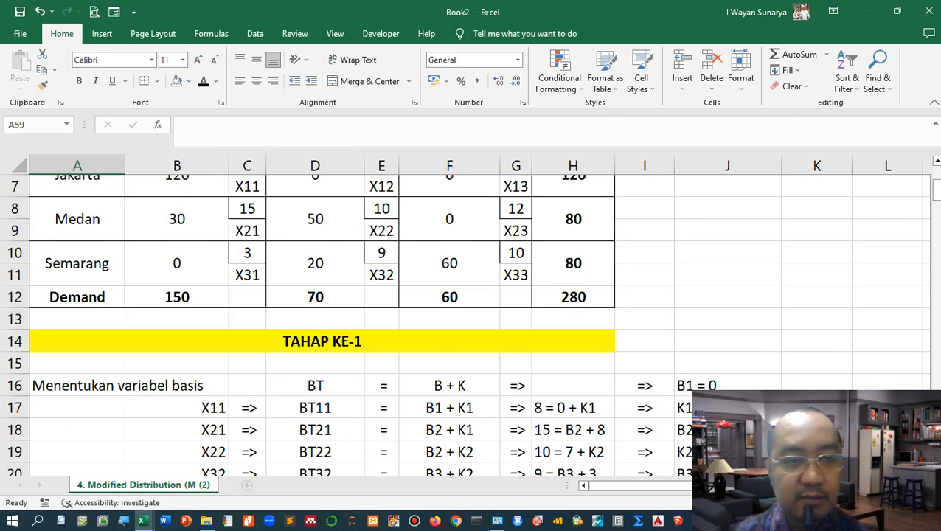
Step: Insert a blank row directly above the header row of the first table under TAHAP KE-1
scroll(322, 324, "up", 2)
scroll(321, 325, "down", 3)
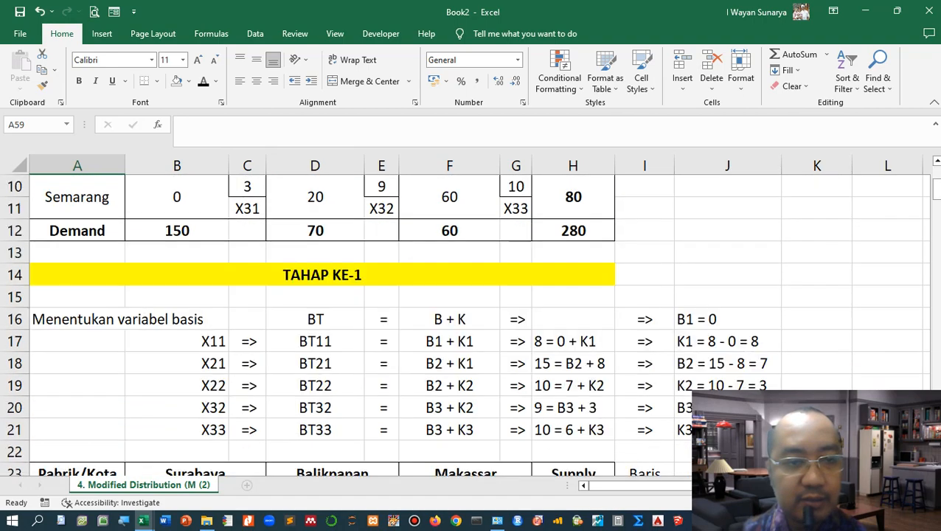
scroll(322, 325, "down", 1)
scroll(322, 325, "up", 3)
scroll(322, 324, "down", 3)
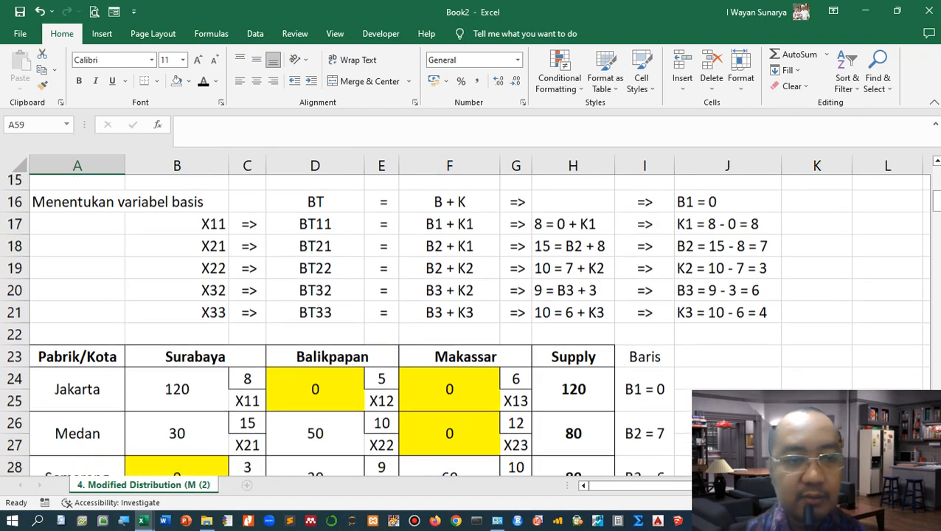
scroll(15, 318, "down", 1)
left_click(15, 319)
right_click(15, 318)
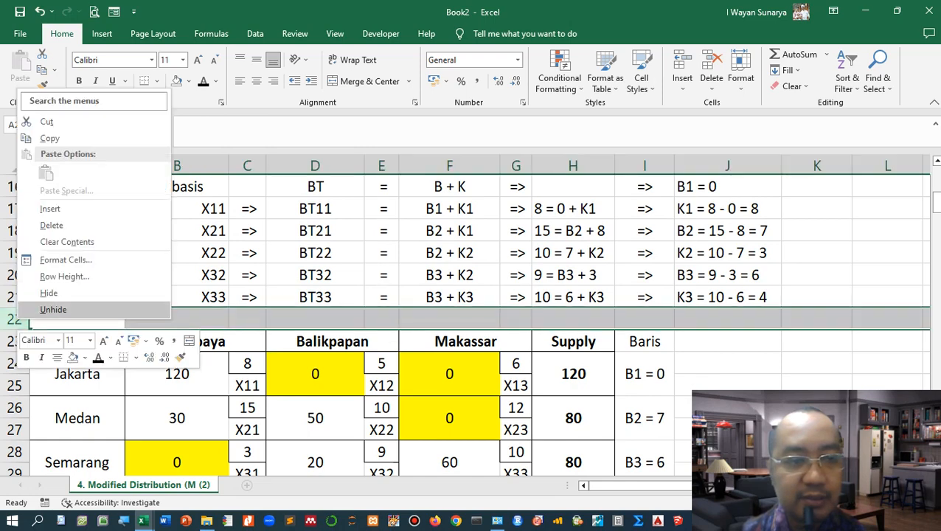
left_click(50, 209)
left_click(77, 340)
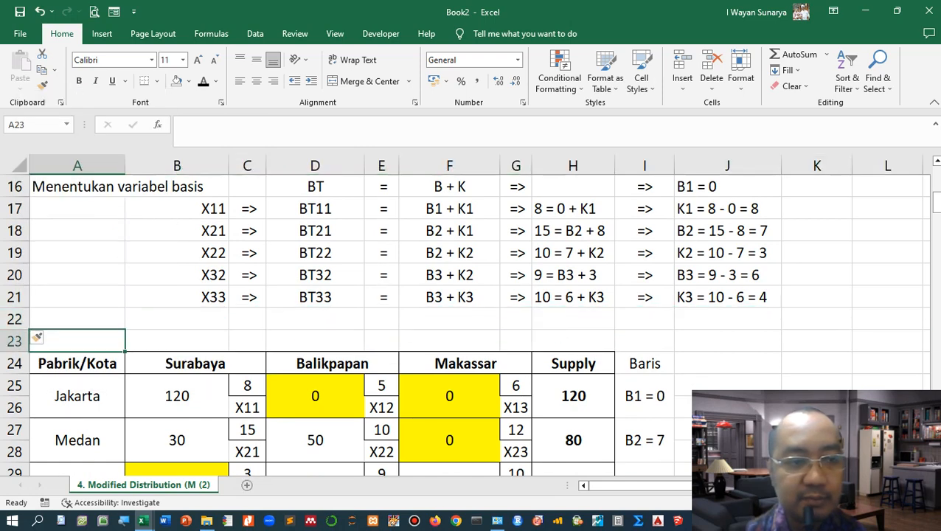
Step: Enter the bold label "Tabel 1." in the new row above that table
key("ctrl+b")
type("Tabel 1.")
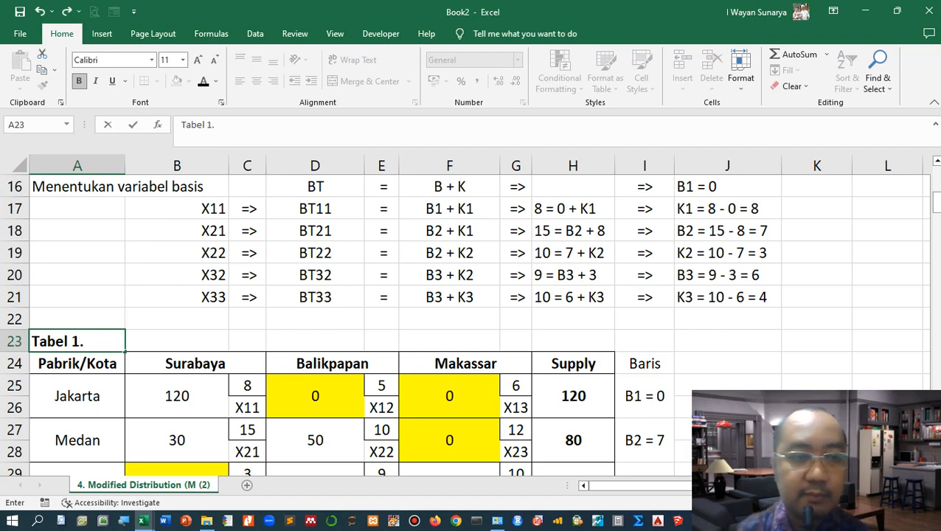
key("Up")
key("Up")
Step: Copy the "Tabel 1." label into row 39, directly above the reallocated table
scroll(465, 324, "down", 3)
scroll(464, 325, "up", 1)
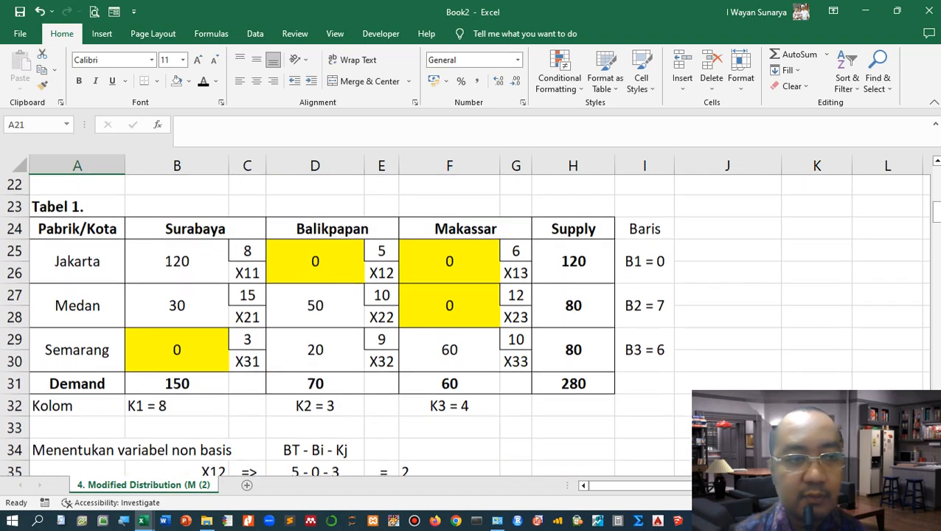
scroll(464, 325, "up", 2)
key("Down")
key("Down")
key("ctrl+c")
scroll(465, 324, "down", 2)
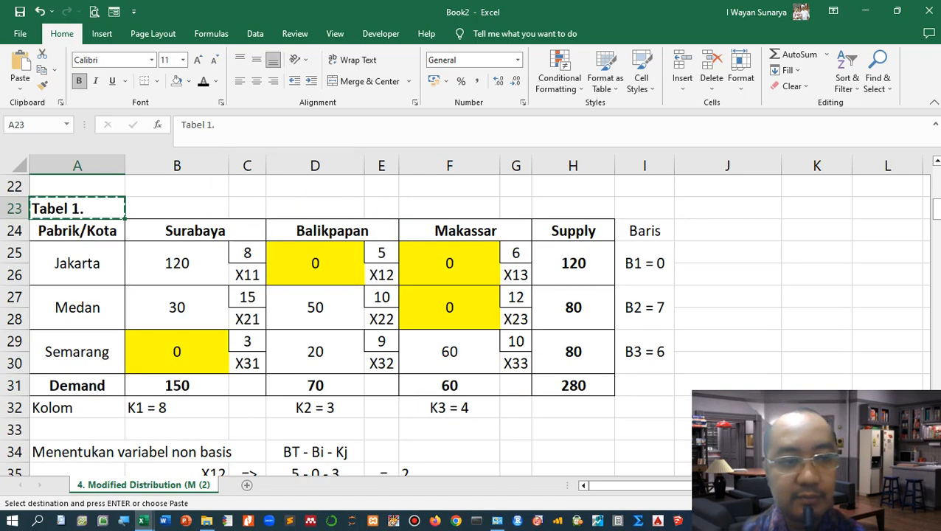
scroll(464, 324, "down", 1)
scroll(464, 324, "up", 8)
scroll(465, 324, "down", 3)
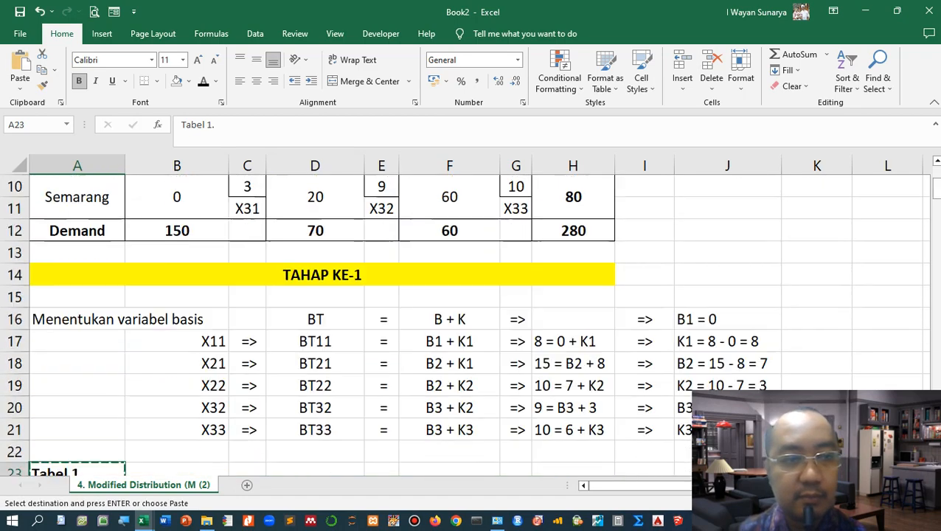
scroll(773, 340, "down", 4)
scroll(773, 340, "down", 4)
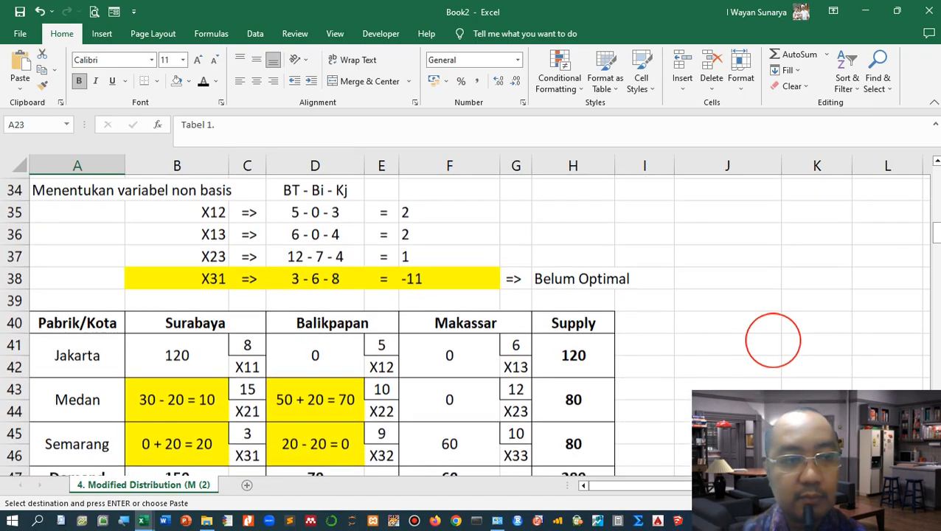
scroll(773, 337, "down", 1)
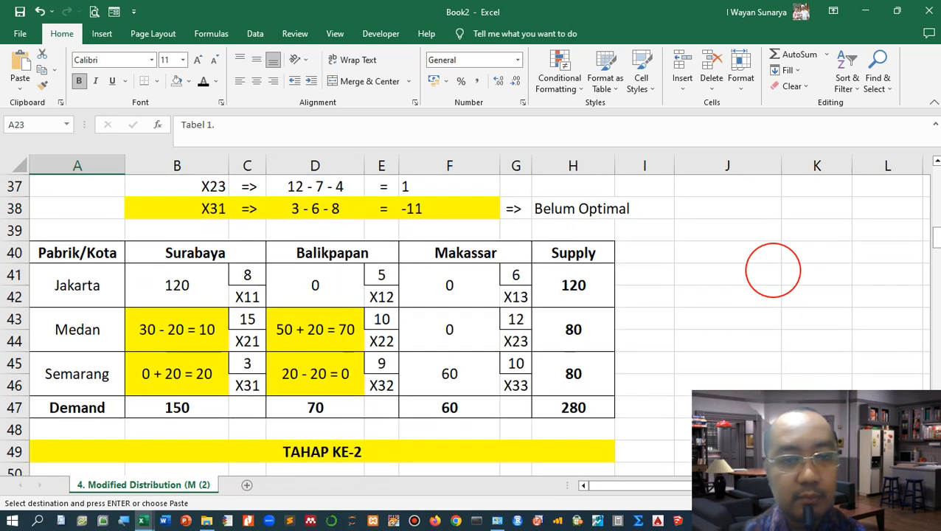
scroll(773, 337, "up", 1)
left_click(78, 297)
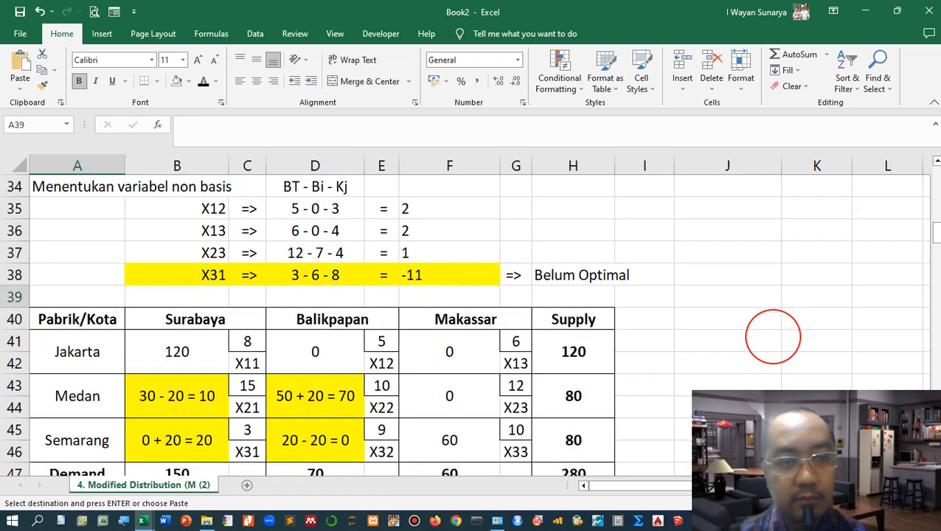
key("ctrl+v")
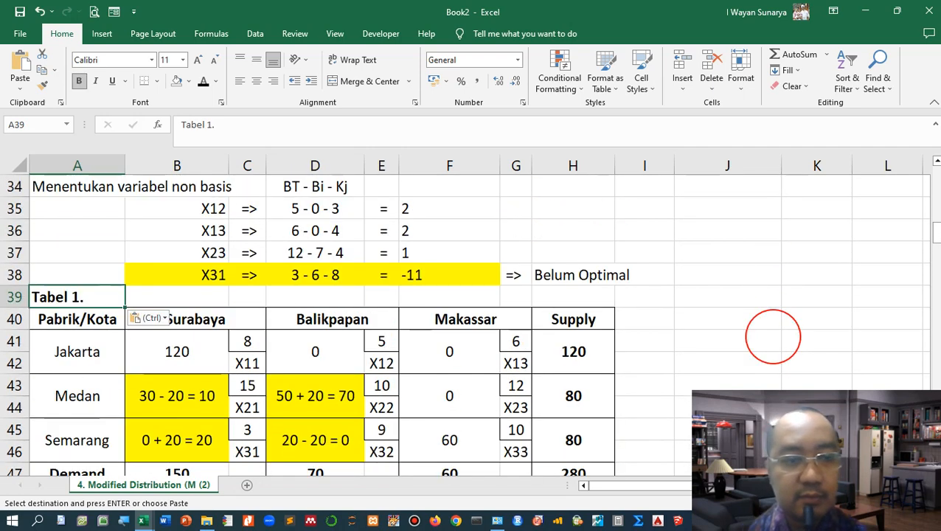
Step: Insert a blank row below the TAHAP KE-2 heading and remove its yellow fill
scroll(773, 337, "down", 4)
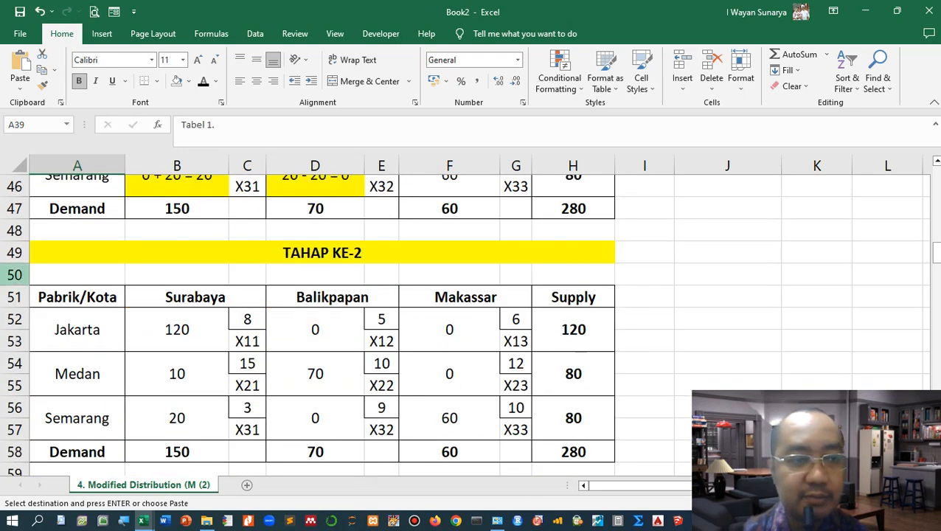
left_click(22, 274)
right_click(22, 275)
left_click(60, 396)
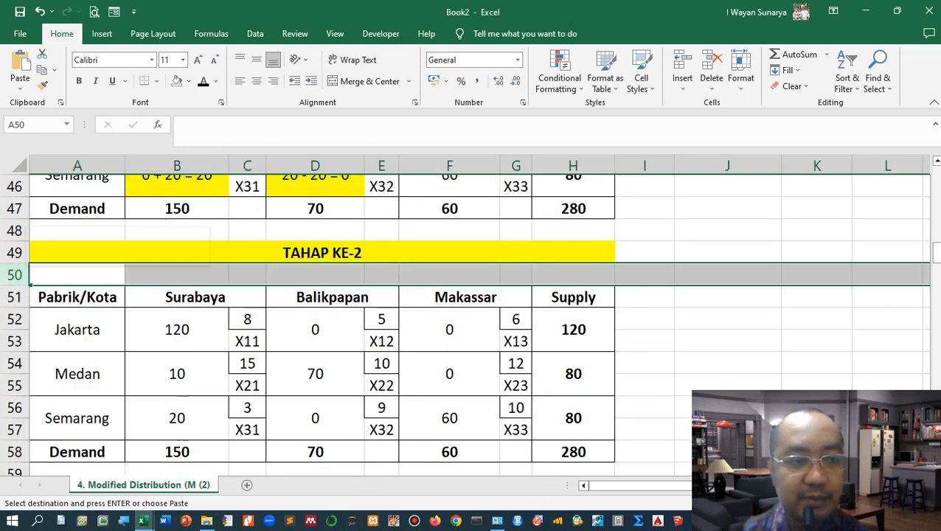
scroll(332, 332, "down", 1)
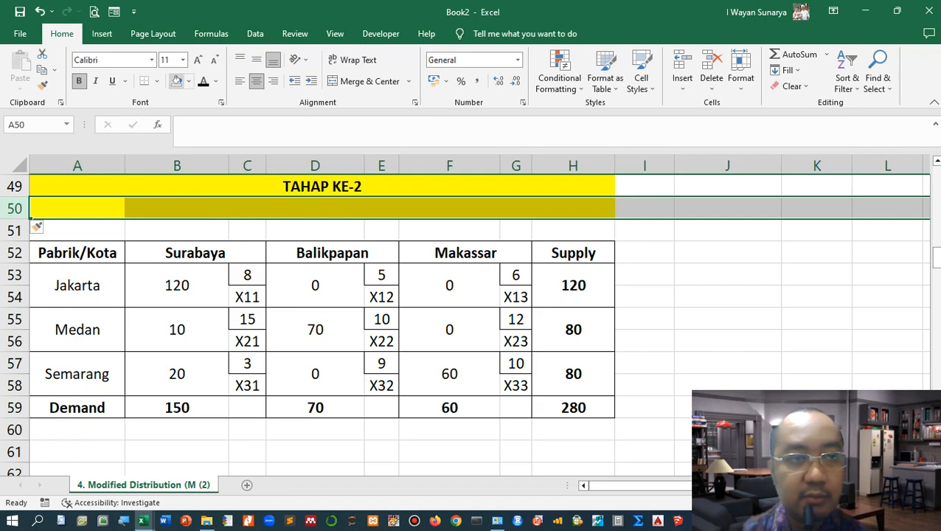
left_click(176, 82)
left_click(78, 231)
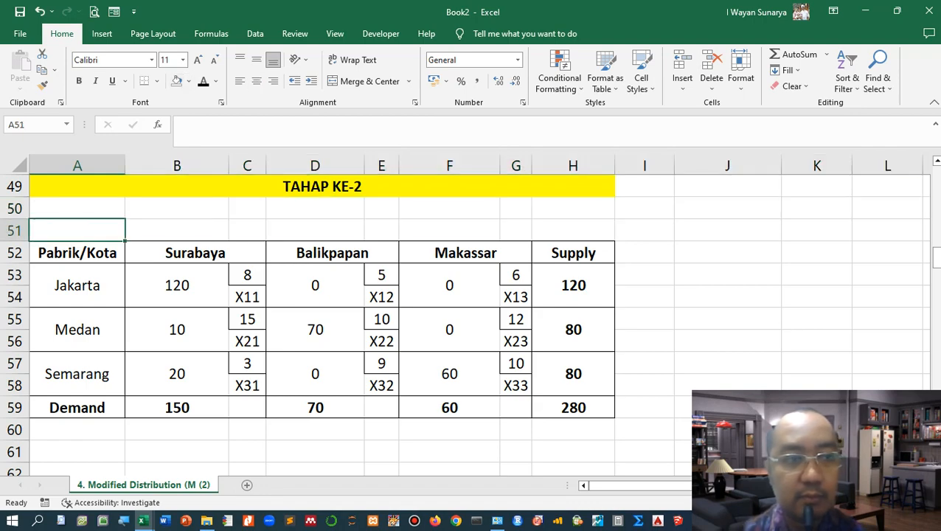
Step: Copy the table label into row 51 above the TAHAP KE-2 table and rename it "Tabel 2."
scroll(773, 199, "up", 3)
scroll(773, 199, "down", 1)
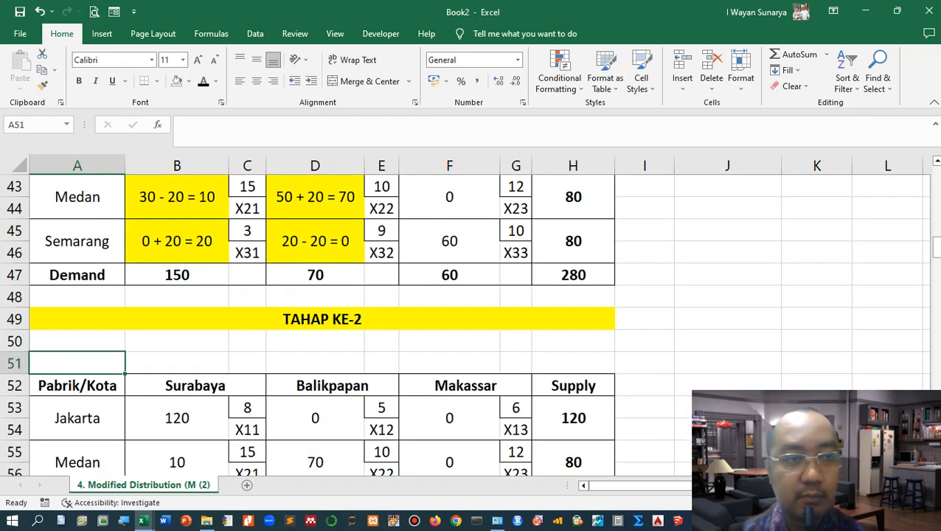
scroll(773, 327, "up", 3)
left_click(77, 296)
key("ctrl+c")
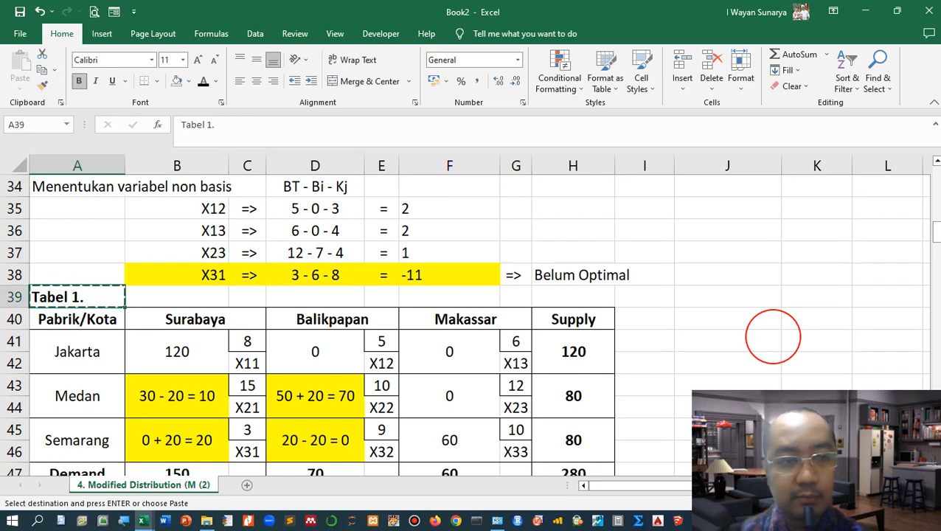
scroll(77, 296, "down", 4)
left_click(70, 364)
key("ctrl+v")
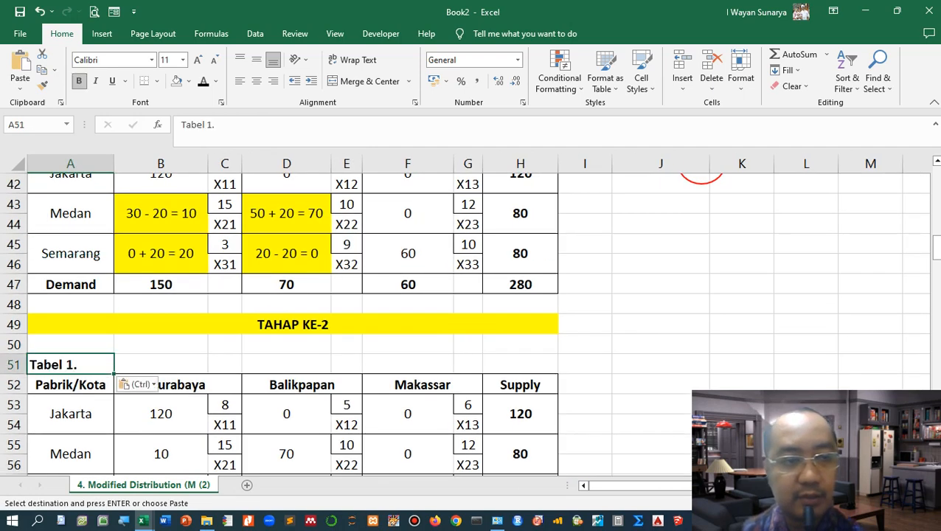
key("Escape")
key("F2")
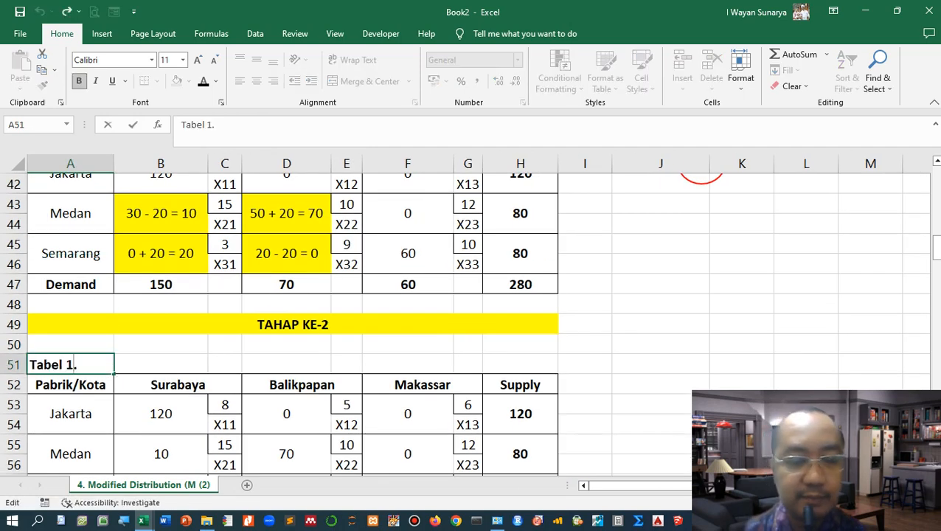
key("BackSpace")
key("BackSpace")
type("2.")
left_click(469, 344)
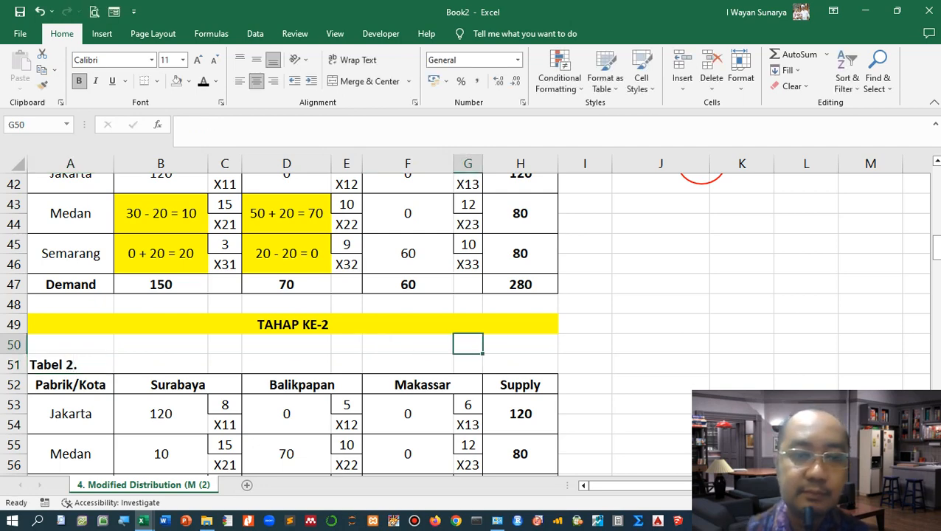
Step: Copy the "Menentukan variabel basis" heading into cell A61 below Tabel 2
scroll(468, 344, "down", 3)
scroll(468, 344, "up", 1)
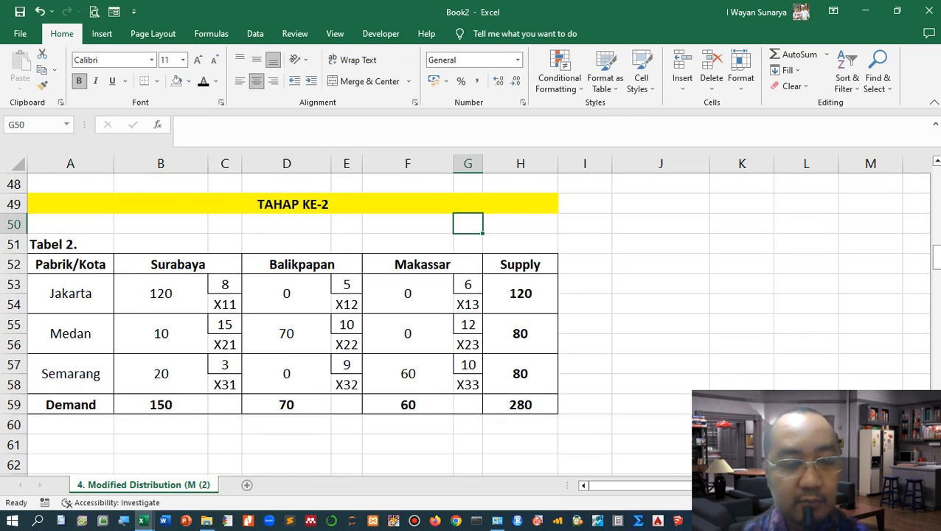
scroll(468, 345, "down", 1)
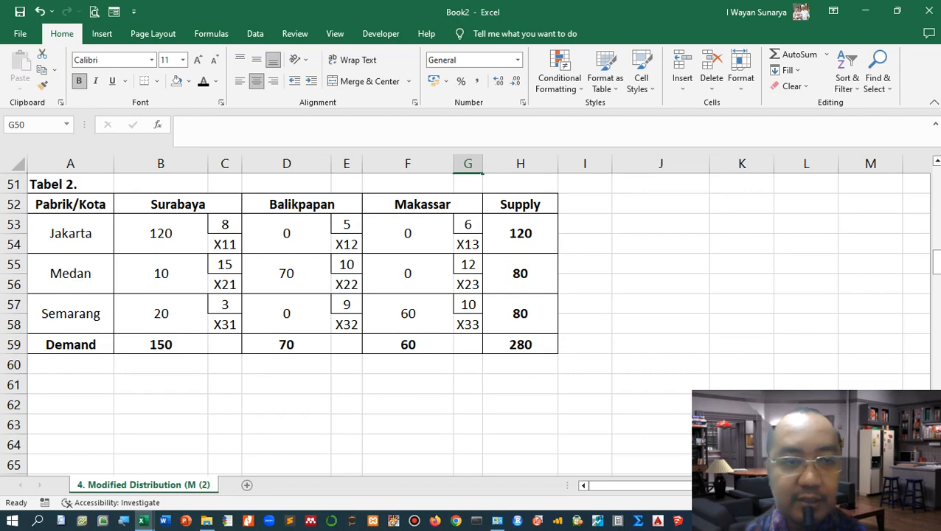
scroll(701, 241, "up", 5)
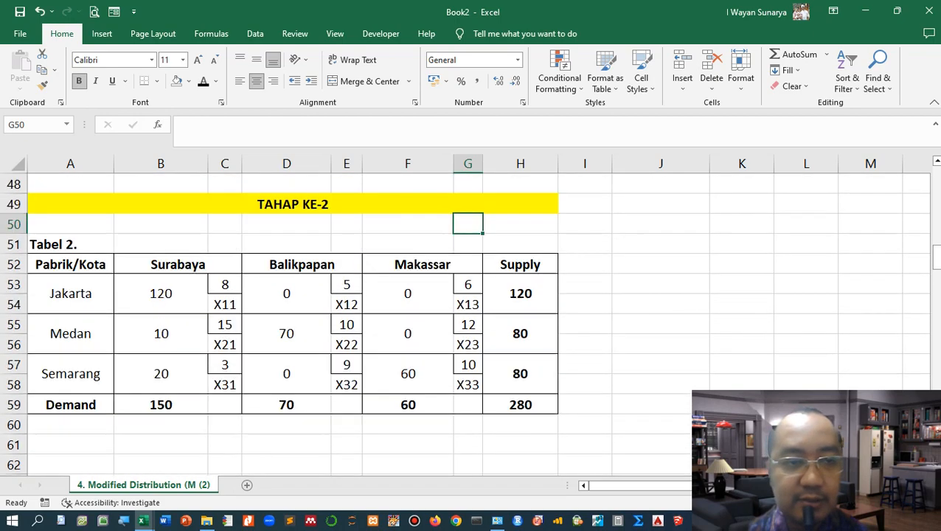
scroll(702, 241, "up", 3)
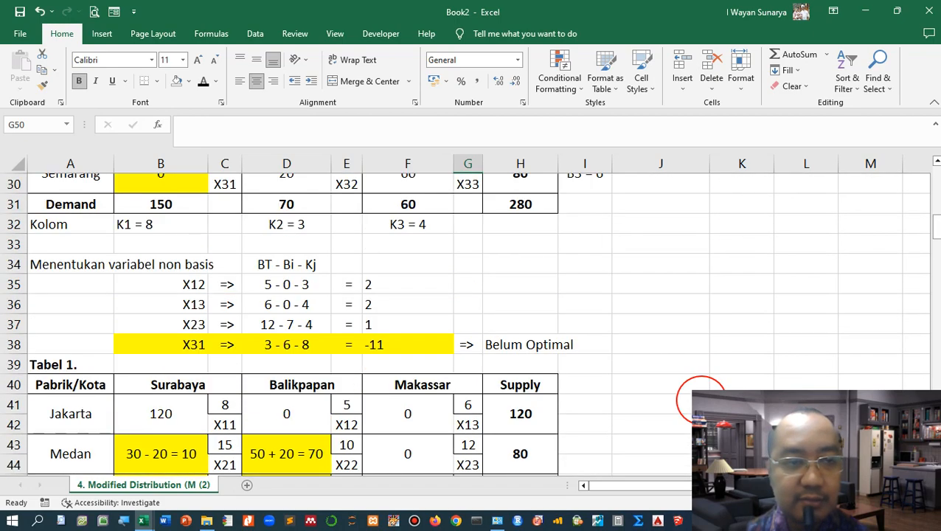
scroll(701, 399, "up", 5)
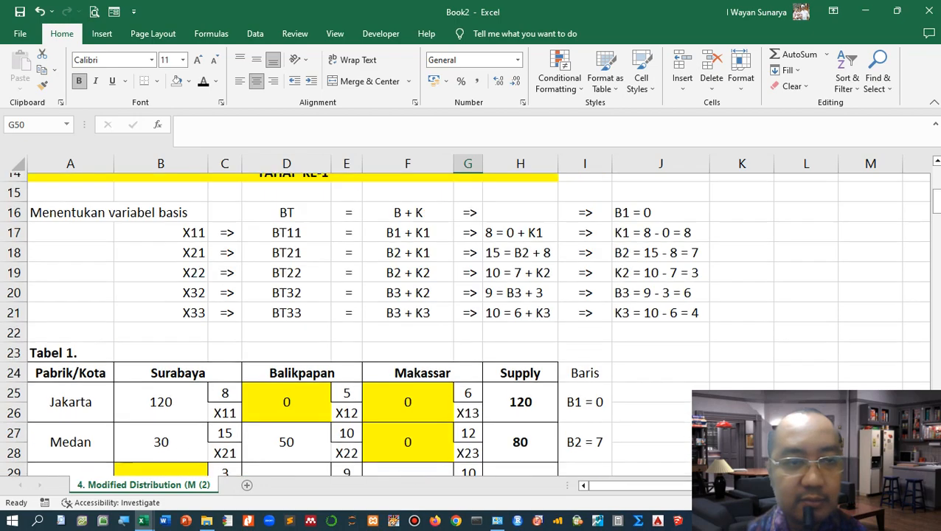
left_click(59, 266)
key("ctrl+c")
scroll(704, 457, "down", 5)
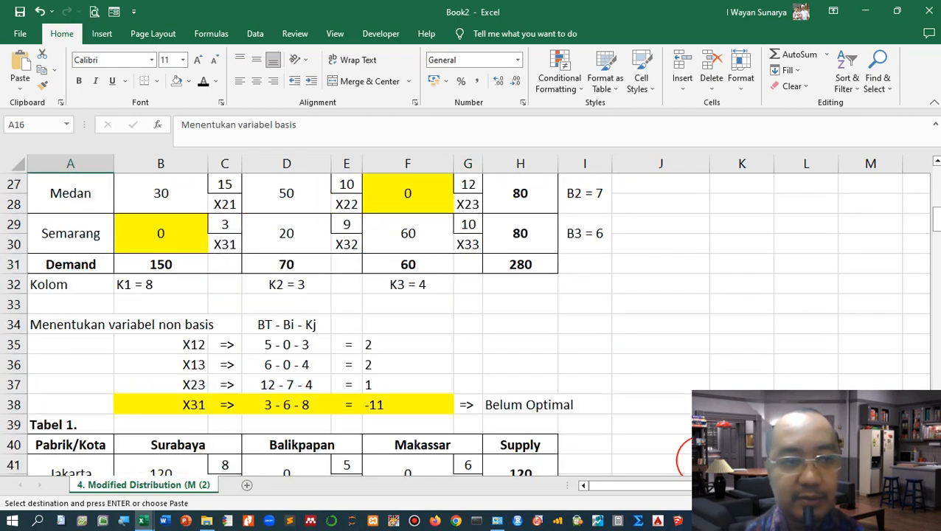
scroll(689, 457, "down", 9)
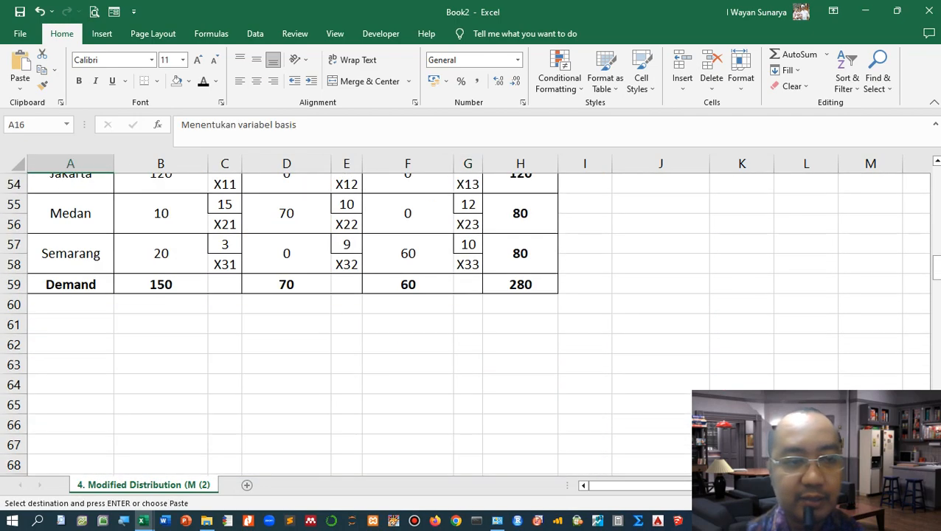
left_click(85, 325)
key("ctrl+v")
Step: Extend the A61 heading to "Menentukan variabel basis pada tabel 2" and make it bold
double_click(85, 324)
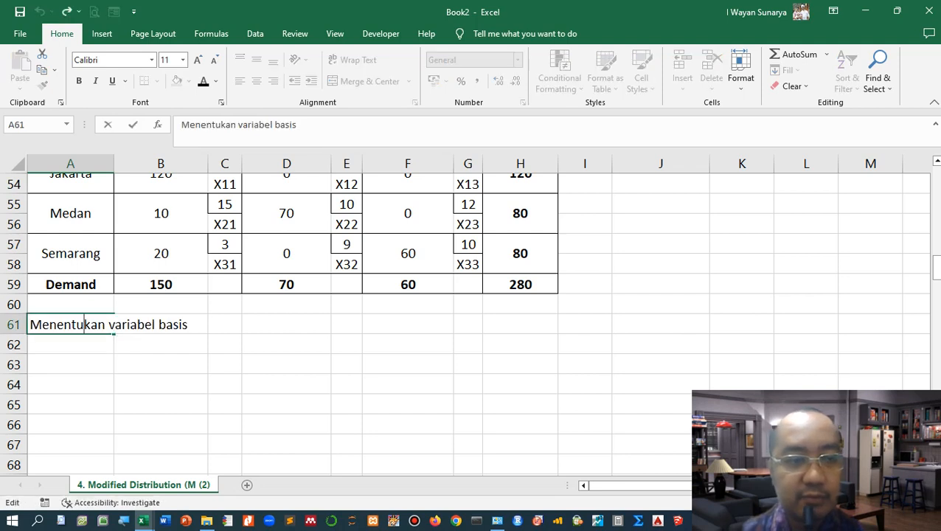
left_click(225, 324)
left_click(77, 324)
double_click(77, 325)
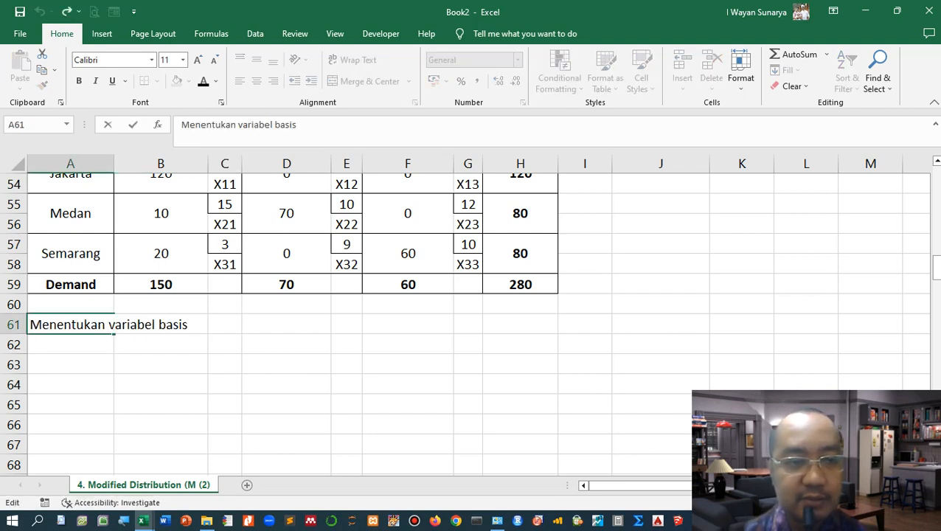
type("pada ta")
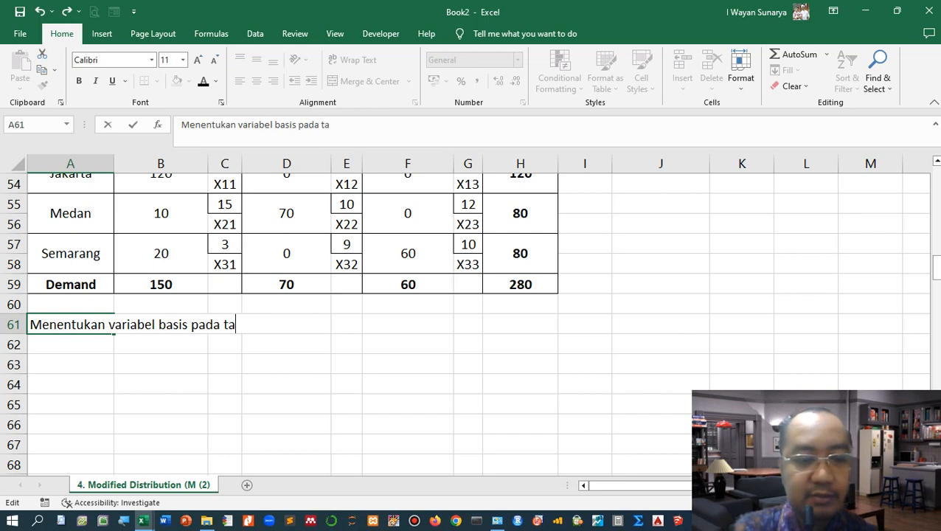
type("bel 2")
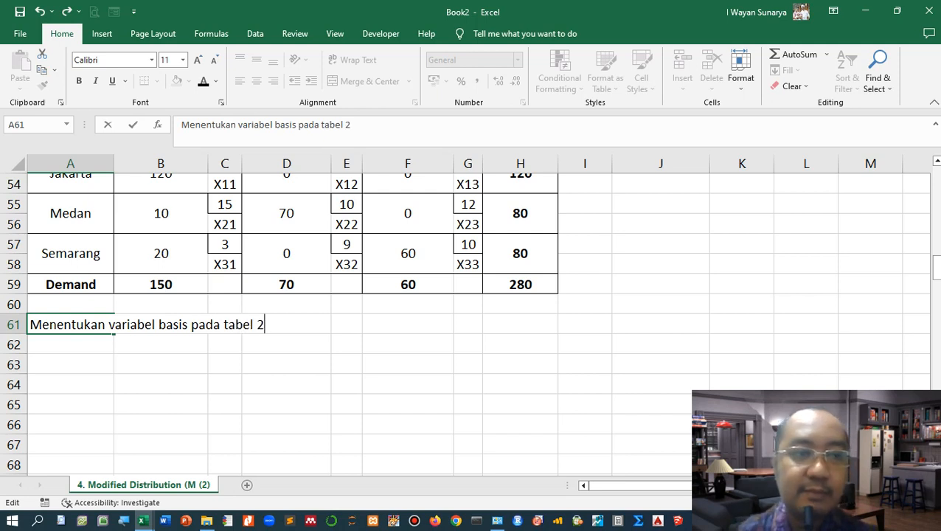
left_click(160, 384)
left_click(82, 326)
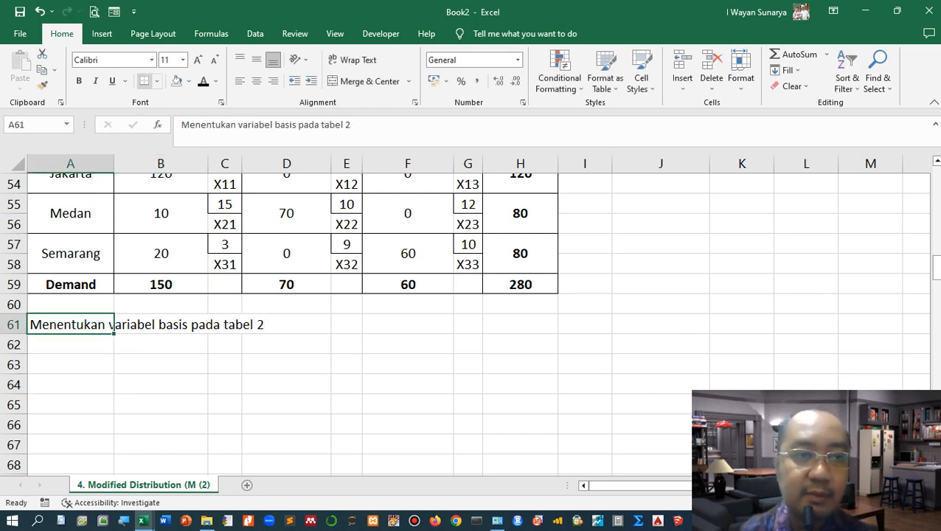
left_click(79, 80)
Step: Highlight the Jakarta–Surabaya allocation cell (120) in Tabel 2 with a yellow fill
scroll(295, 295, "up", 1)
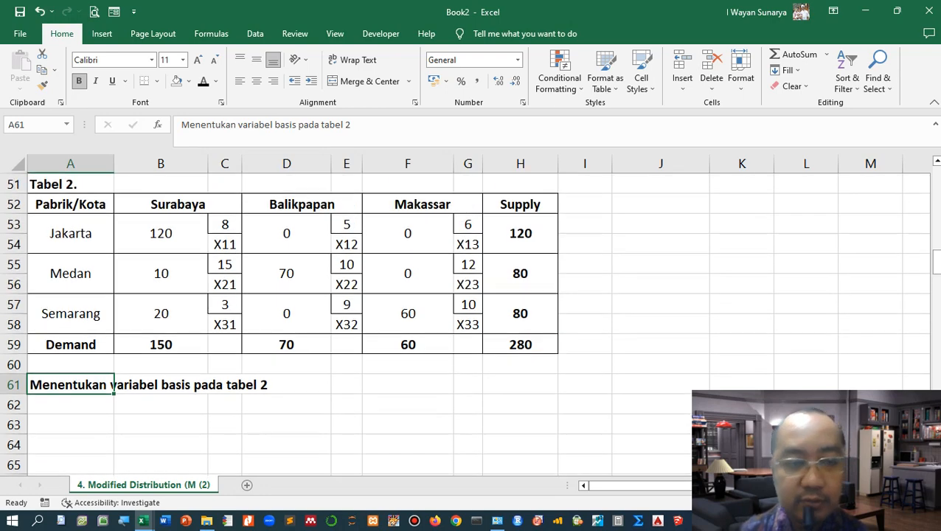
left_click(161, 234)
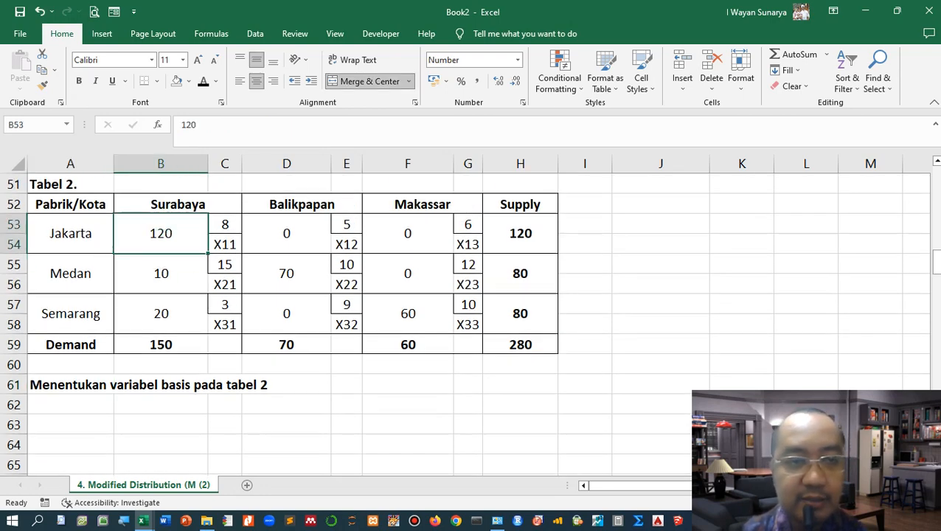
scroll(160, 234, "up", 1)
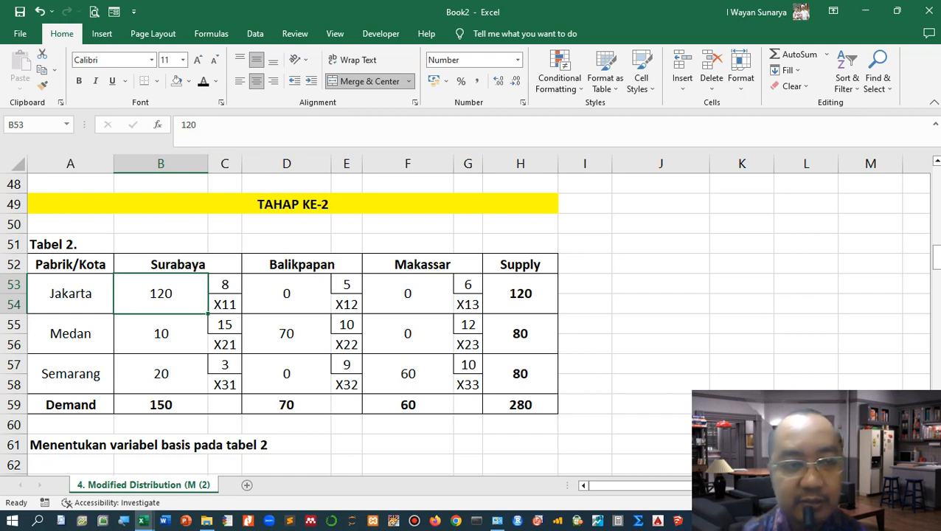
left_click(161, 334)
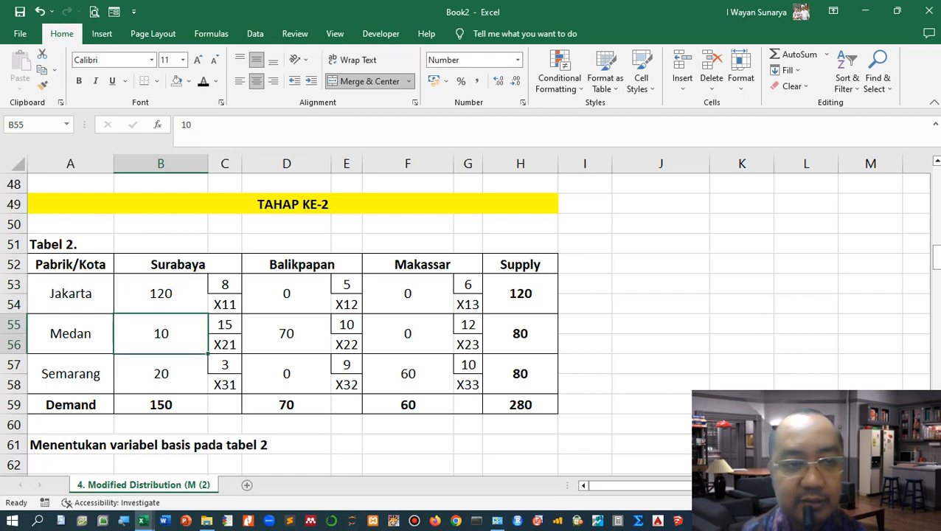
left_click(161, 294)
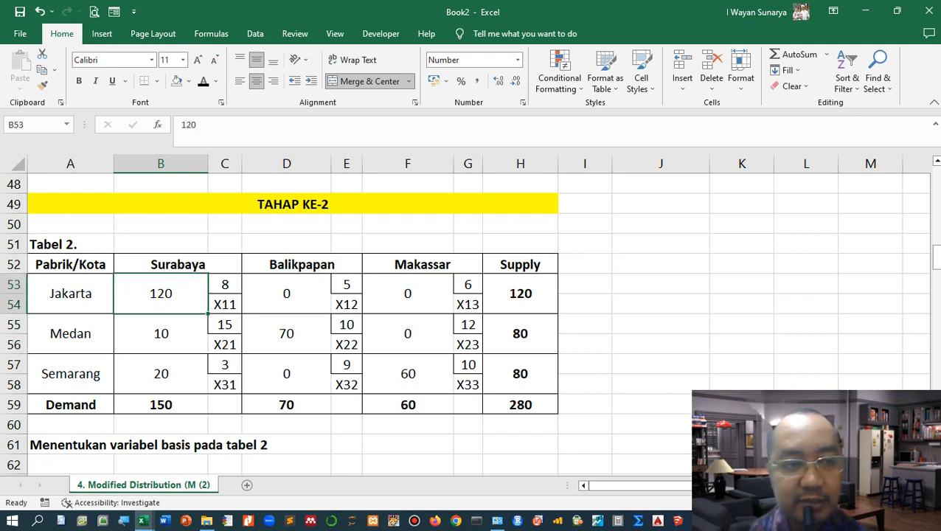
left_click(187, 82)
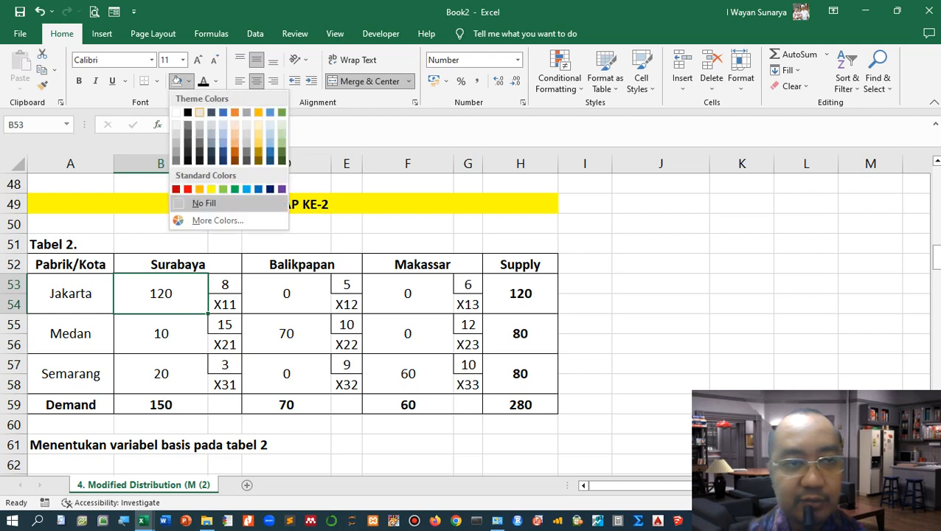
left_click(213, 187)
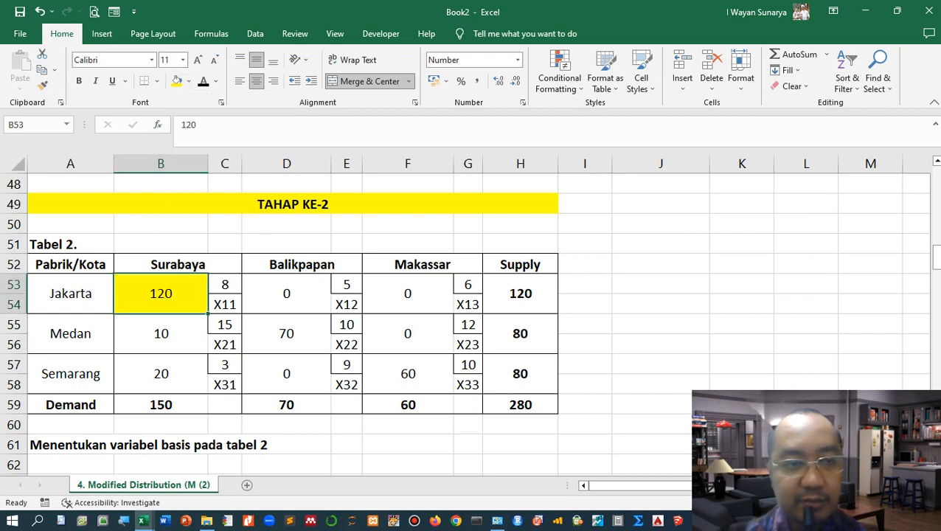
Step: Fill the Medan–Surabaya (10) and Medan–Balikpapan (70) allocation cells with yellow
left_click(161, 334)
left_click(177, 81)
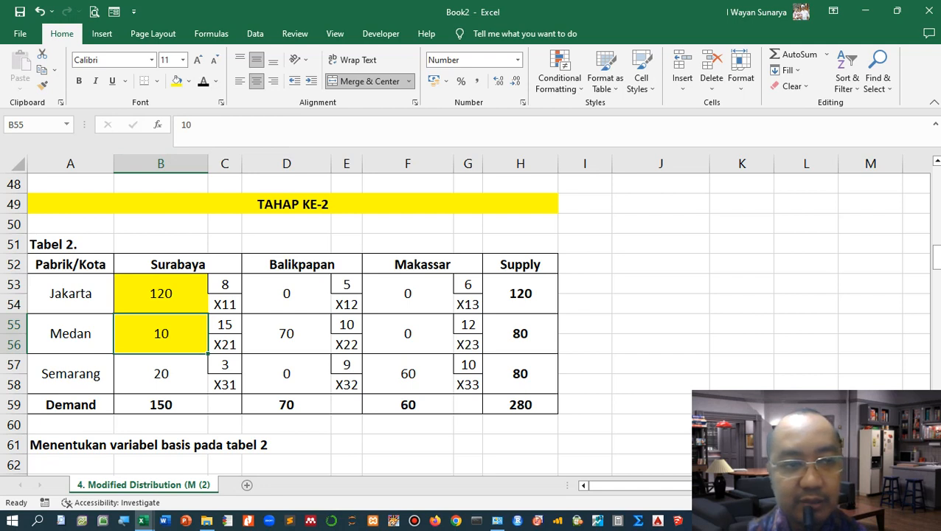
left_click(287, 334)
left_click(177, 81)
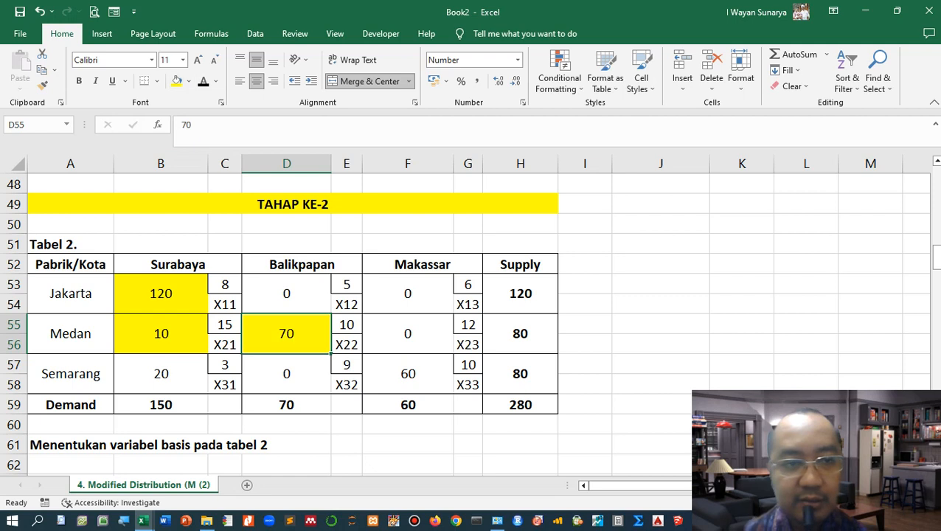
Step: Fill the Semarang–Surabaya (20) and Semarang–Makassar (60) allocation cells with yellow
left_click(71, 373)
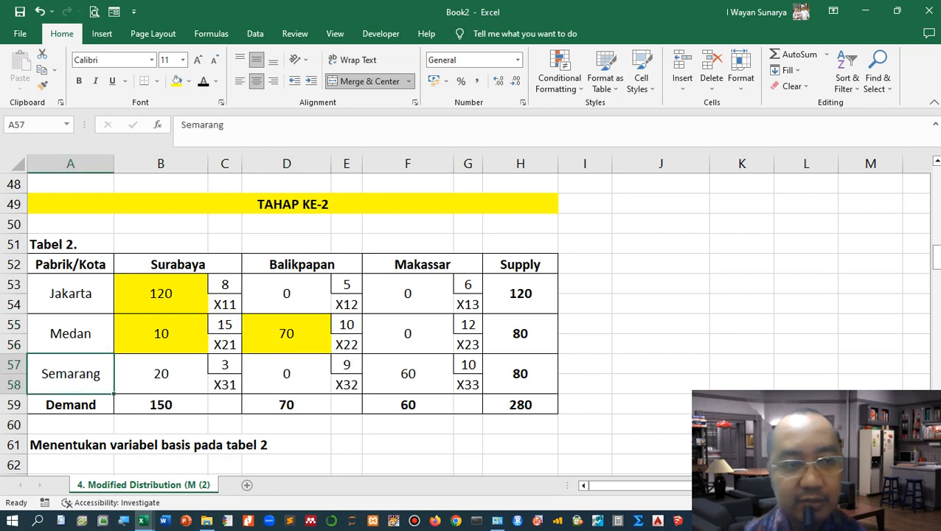
left_click(161, 374)
left_click(189, 81)
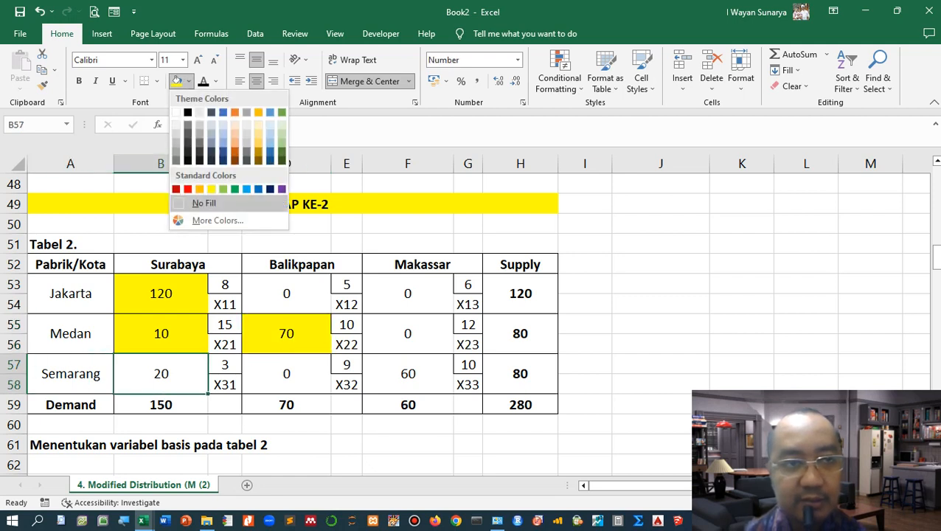
left_click(211, 185)
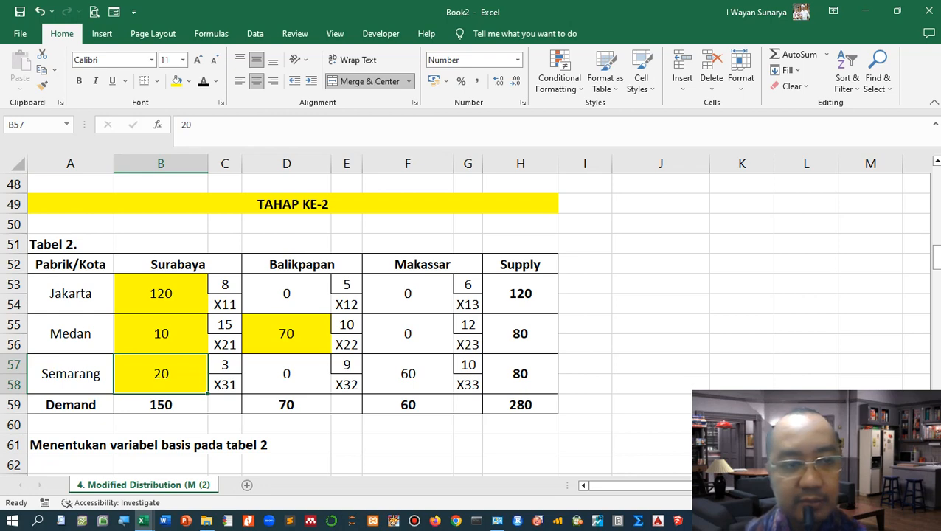
left_click(407, 374)
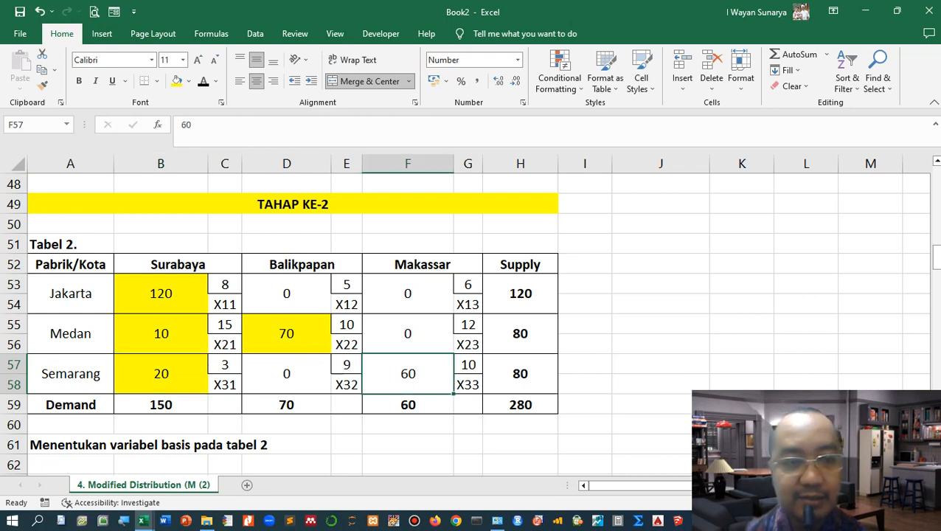
left_click(177, 81)
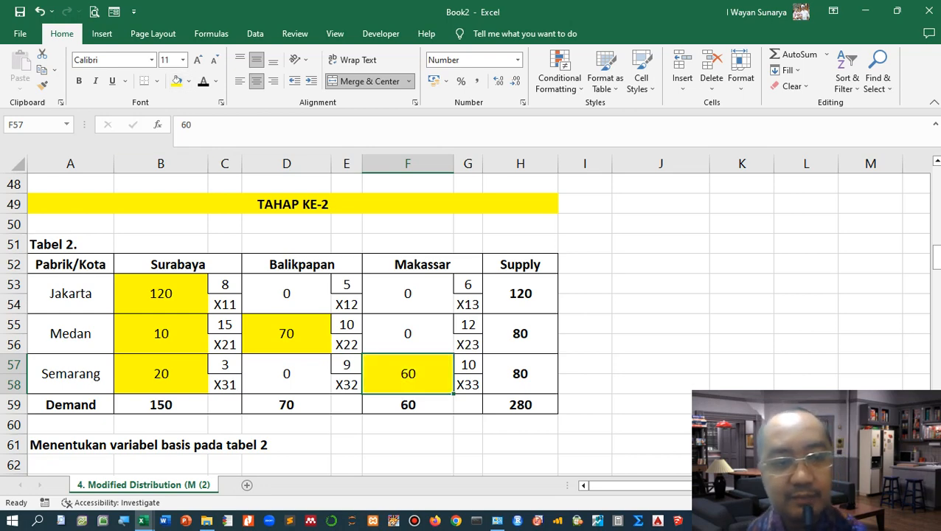
Step: List the basic variables X11, X21, X22, X31 and X33 in column B starting at B62
scroll(464, 323, "down", 1)
left_click(161, 405)
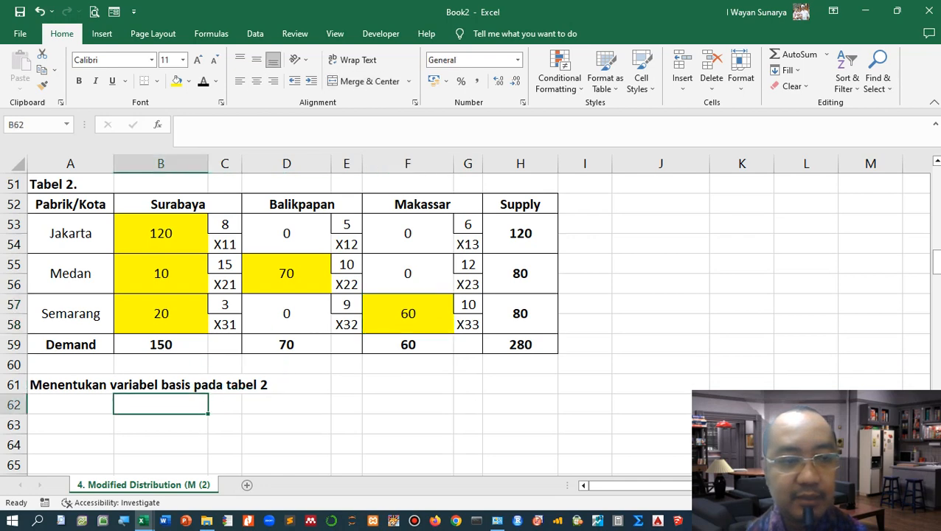
type("X11")
key("Return")
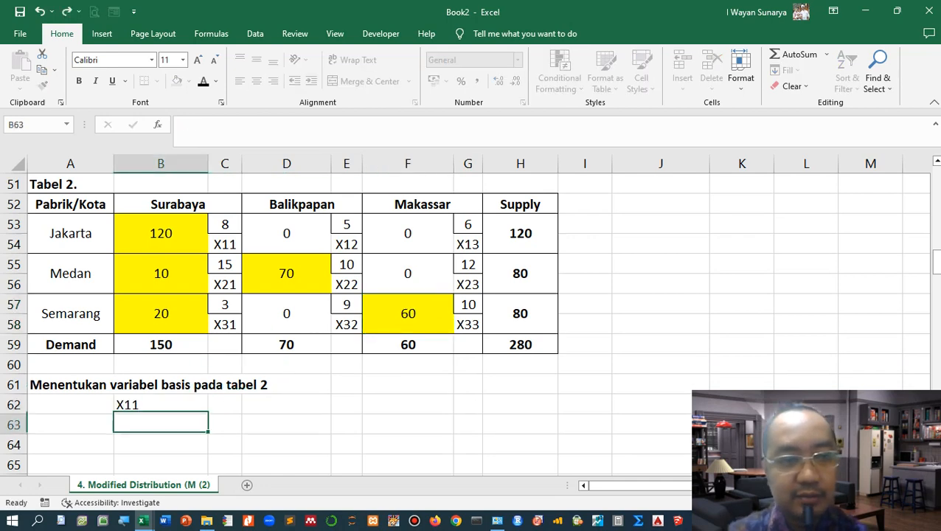
type("X21")
key("Return")
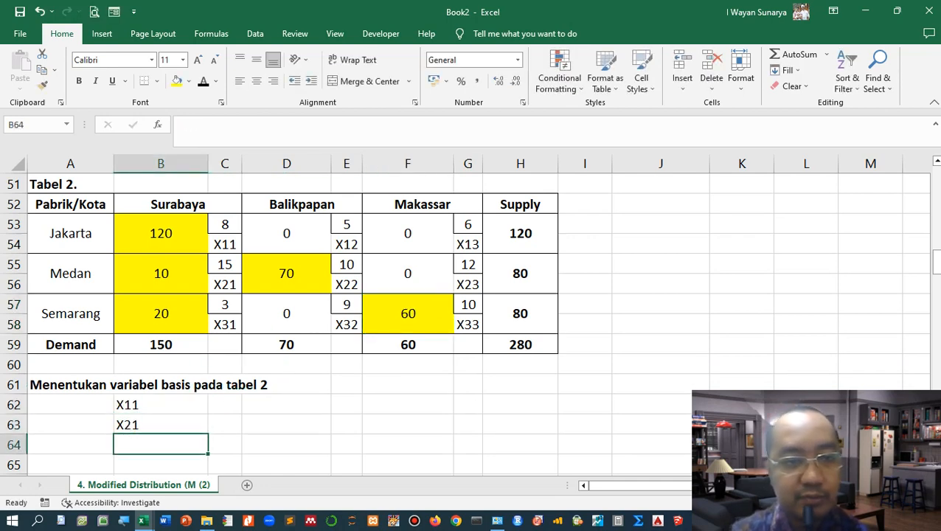
type("X22")
key("Return")
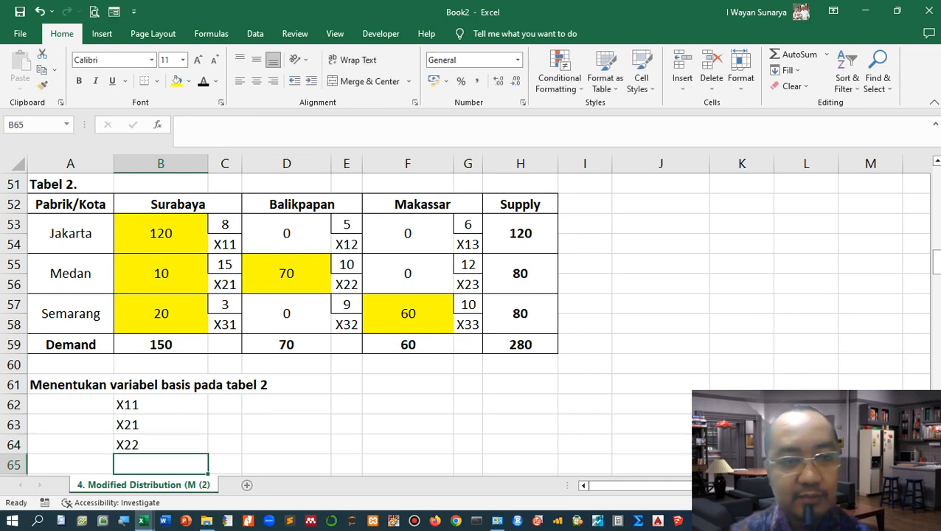
type("X31")
key("Return")
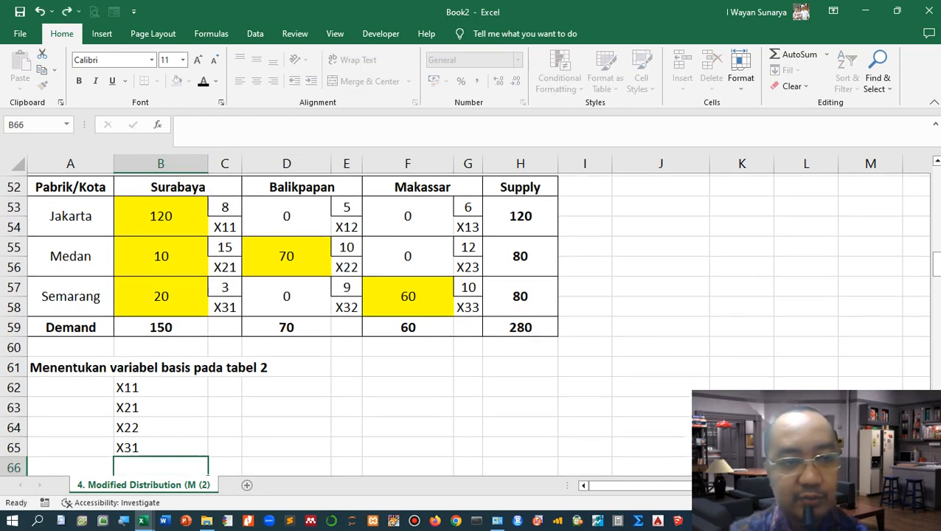
type("X33")
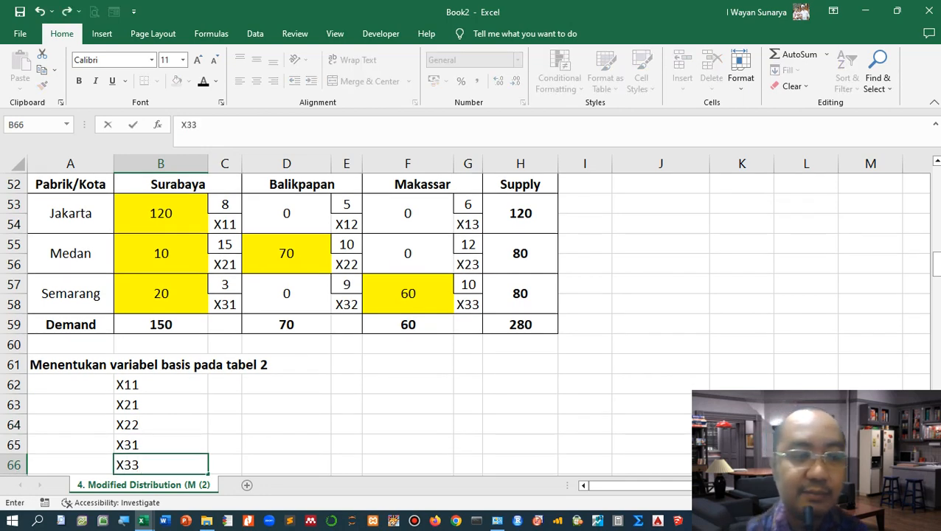
Step: Copy the variable list B62:B66 and paste it one row down starting at B63
key("Up")
key("Up")
key("Up")
key("Up")
key("shift+Down")
key("shift+Down")
key("shift+Down")
key("shift+Down")
key("ctrl+c")
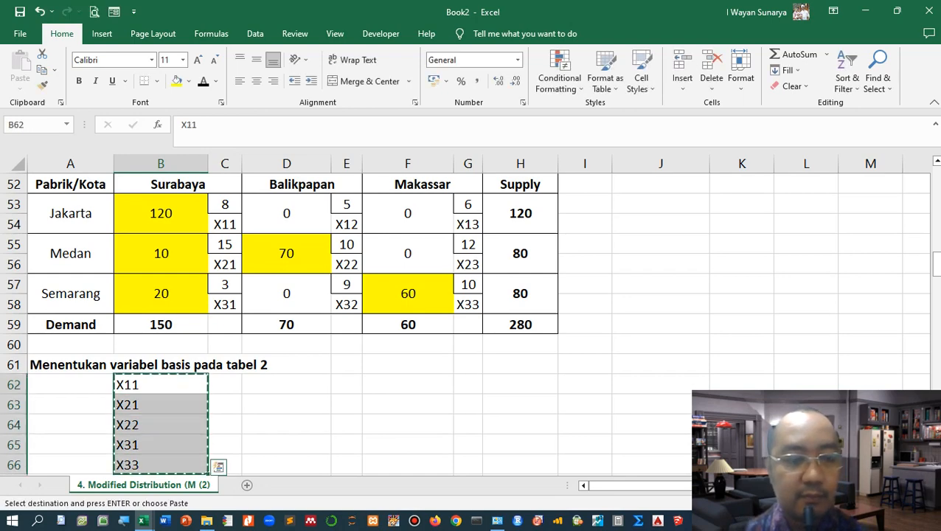
scroll(293, 324, "down", 2)
key("Down")
key("ctrl+v")
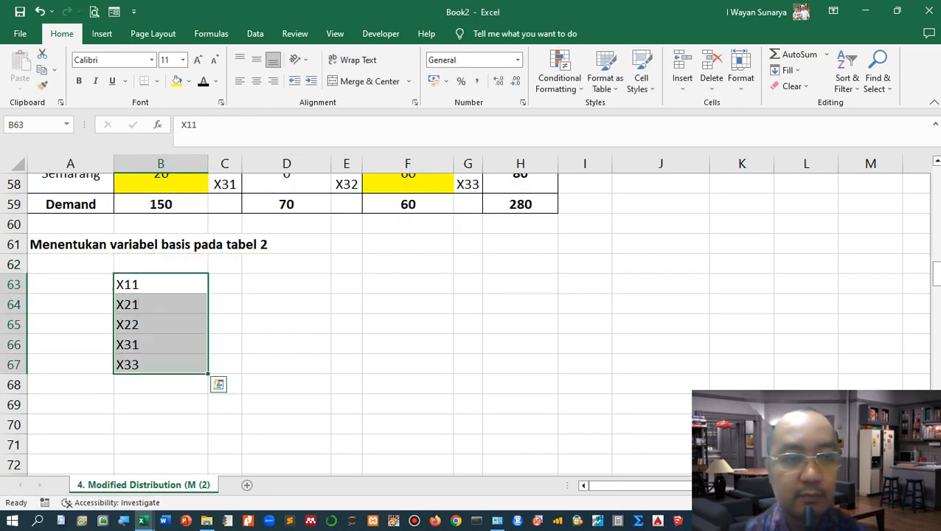
Step: Enter "=>" in C63 and fill it down to C67 beside each variable
left_click(225, 284)
type("=>")
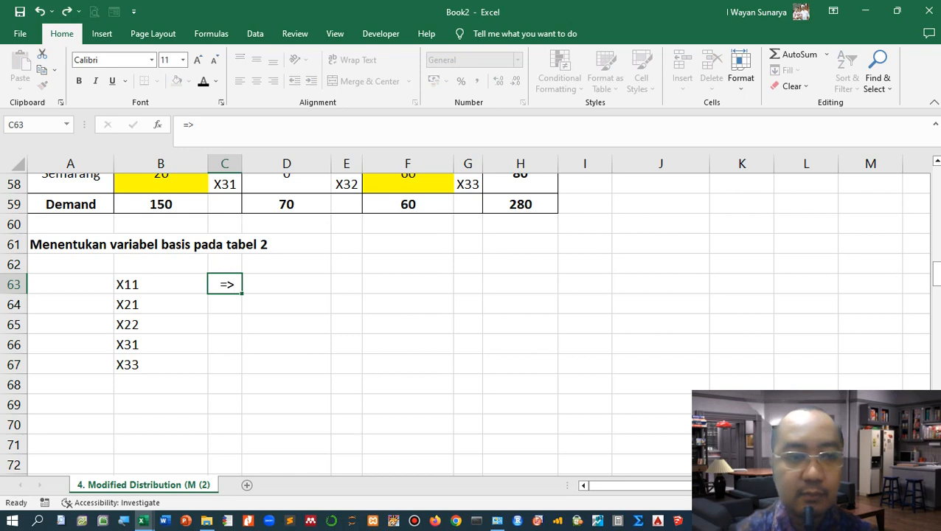
key("ctrl+Return")
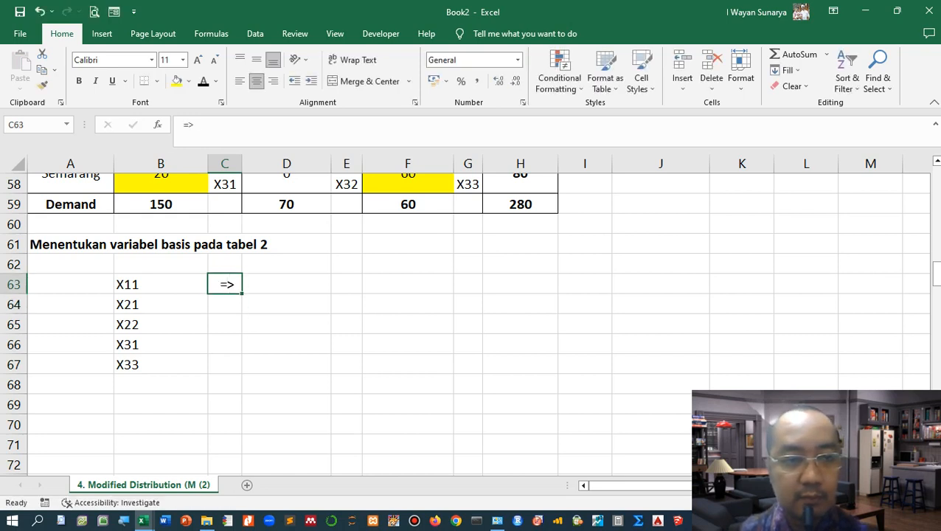
left_click_drag(242, 293, 242, 365)
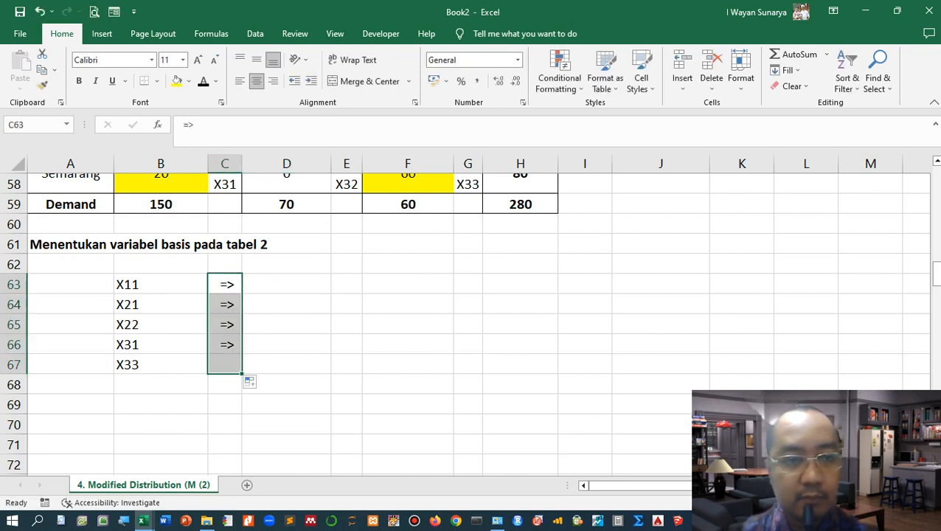
Step: Right-align the variable list in B63:B67
left_click_drag(148, 284, 162, 365)
left_click(273, 80)
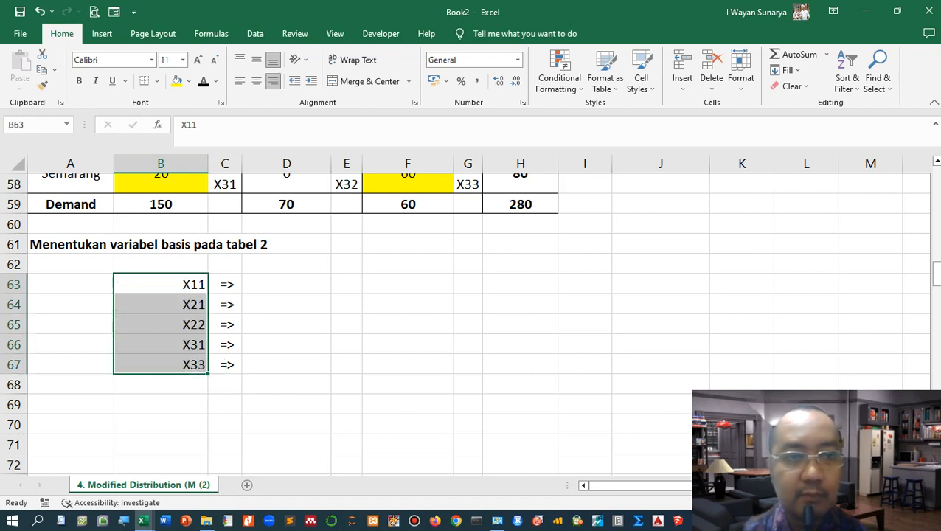
Step: Enter the formula header "BT", "=", "B + K" in D62 through F62
left_click(286, 284)
scroll(286, 284, "up", 2)
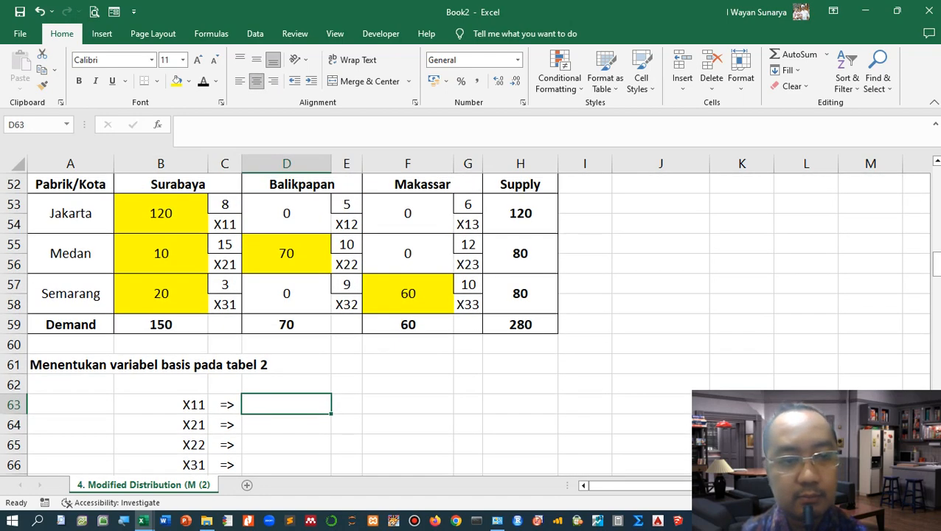
left_click(286, 384)
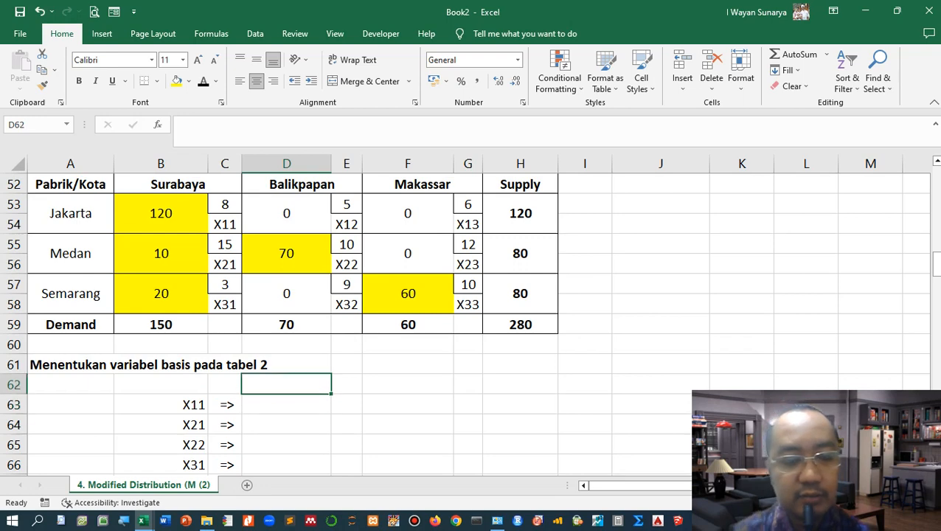
type("BT")
key("Tab")
type("=")
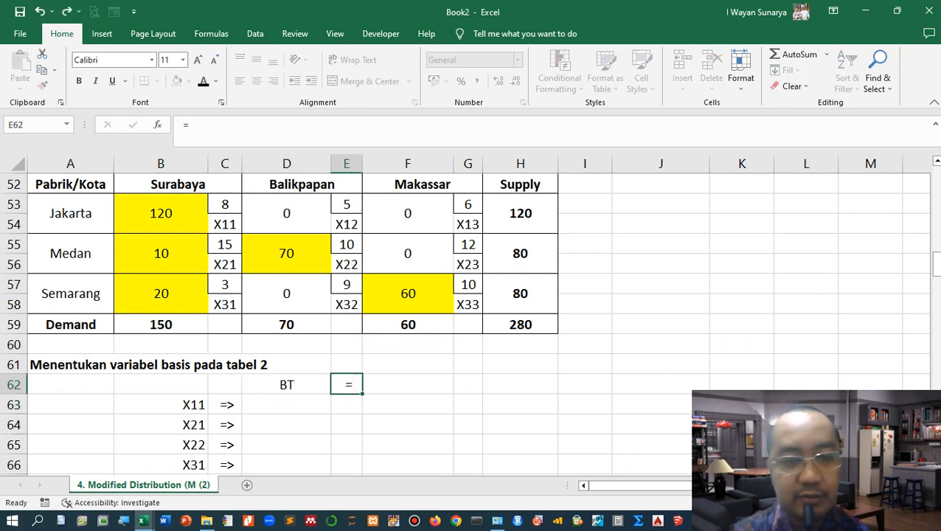
key("Tab")
type("B + K")
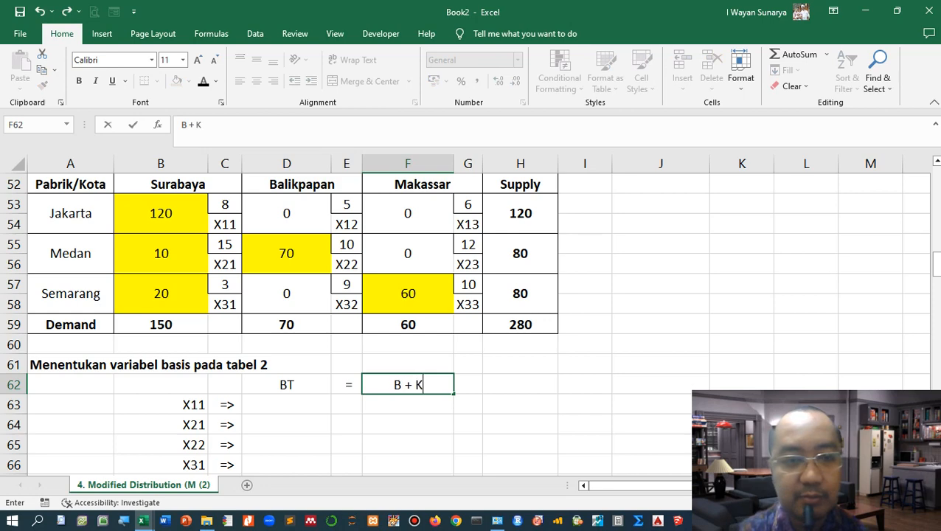
key("Tab")
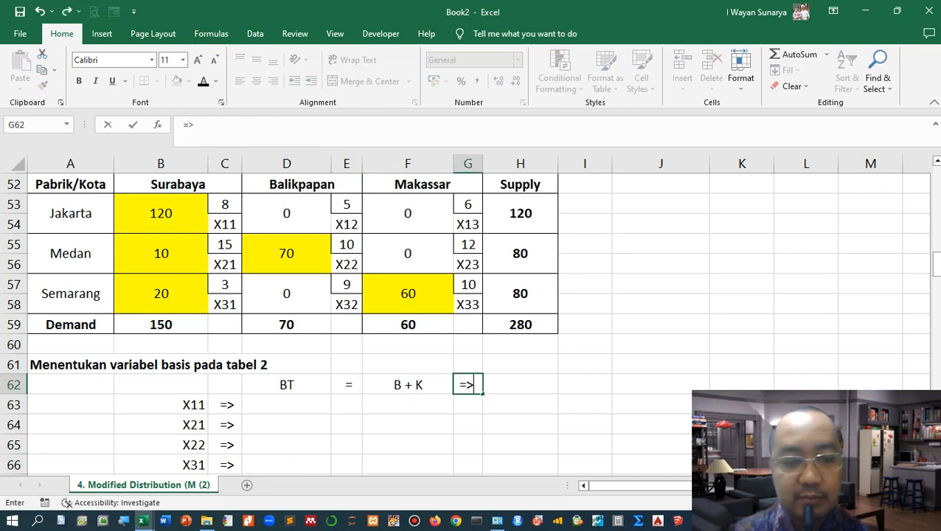
Step: Enter "=>" in G62 and I62, and "B1 = 0" in J62
type("=>")
key("Tab")
key("Tab")
type("+")
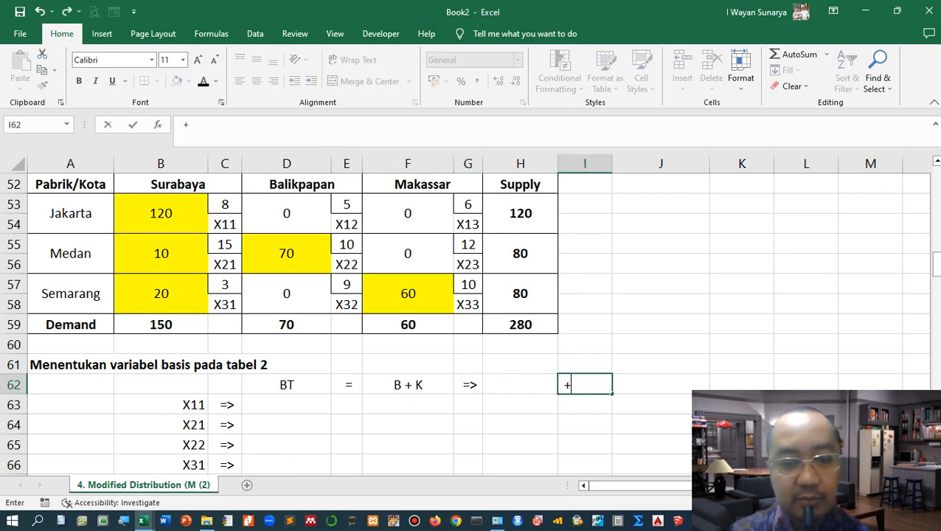
type(">")
key("BackSpace")
key("BackSpace")
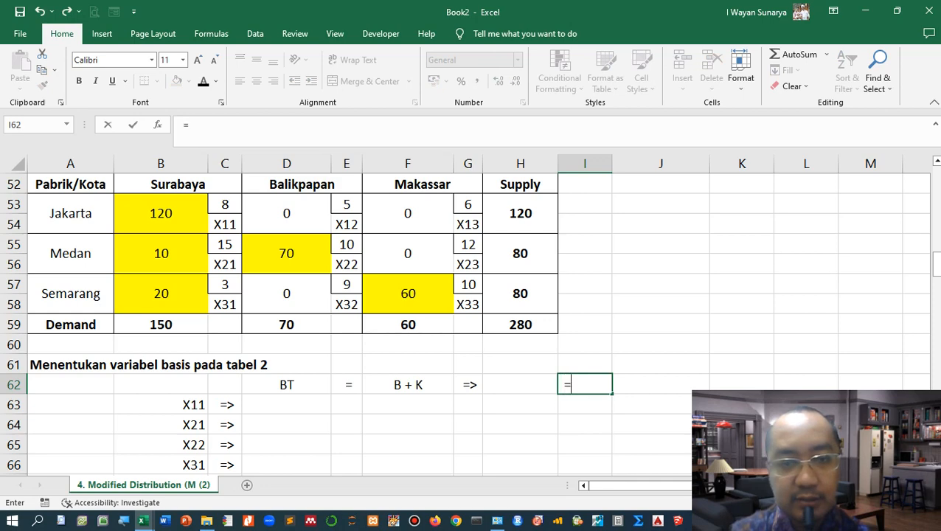
key("Tab")
type("B")
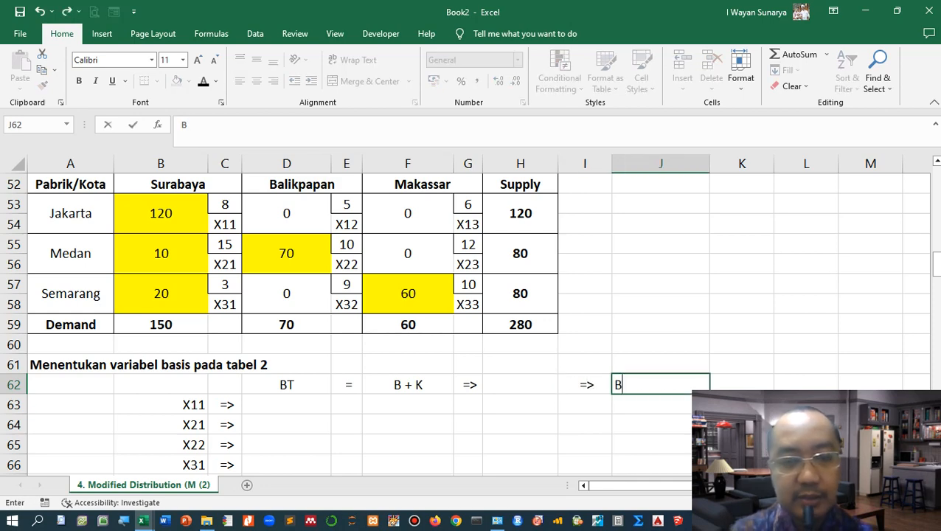
type("1 = 0")
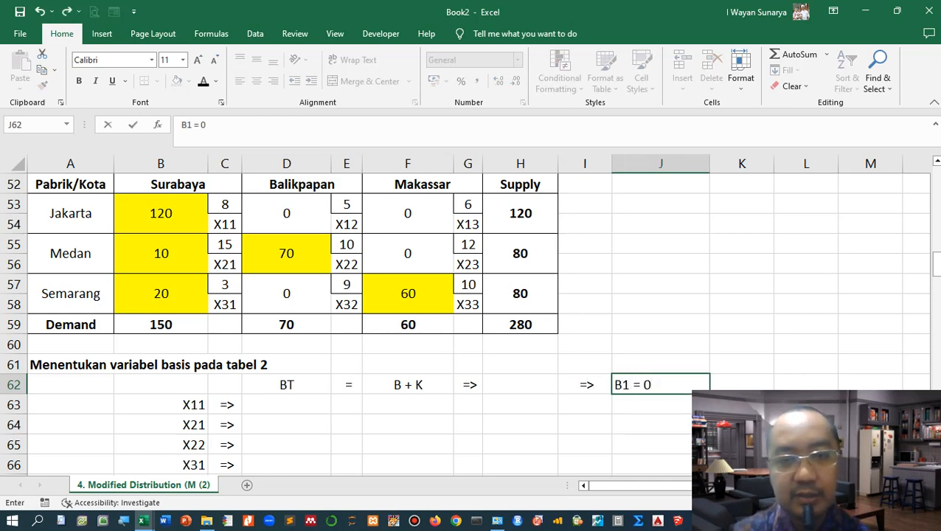
Step: Enter BT11, BT21, BT22, BT31 and BT33 in D63 through D67 beside each basic variable
key("Return")
scroll(472, 322, "down", 1)
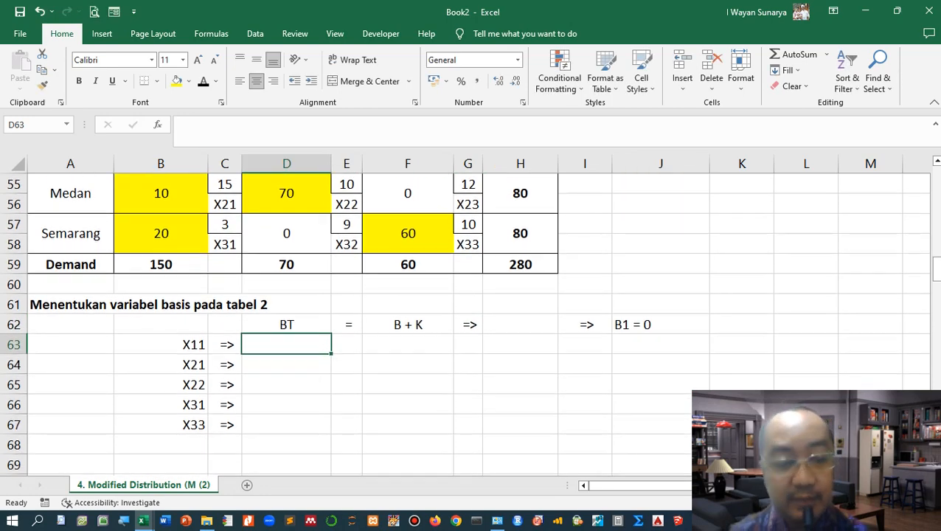
scroll(472, 322, "up", 1)
scroll(472, 322, "down", 1)
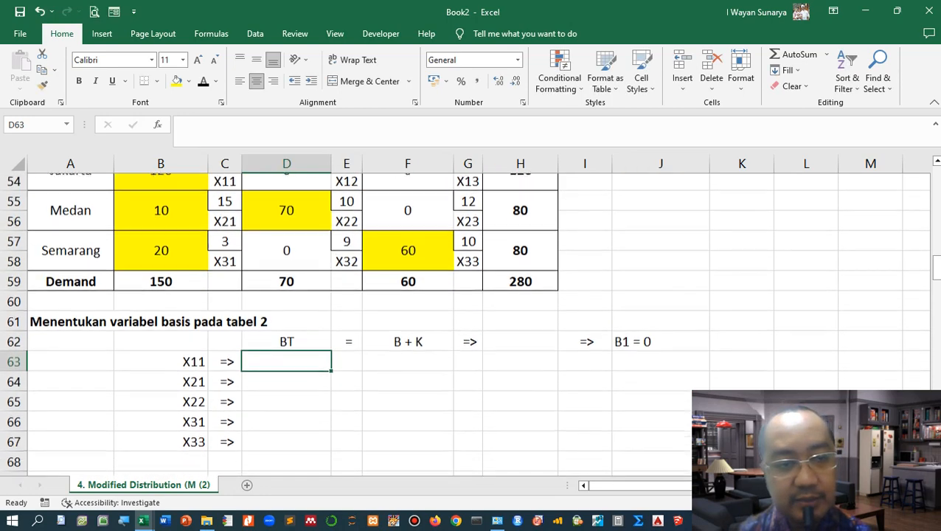
key("alt+Tab")
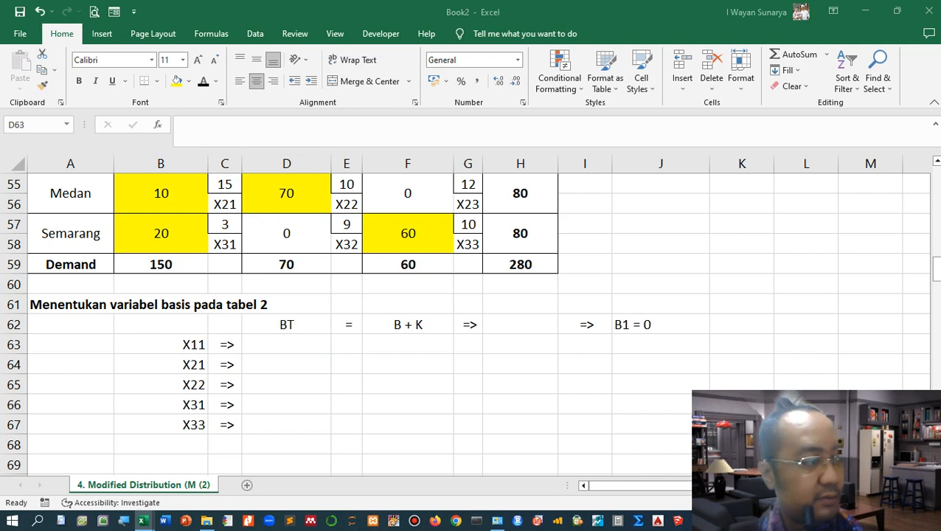
key("alt+Tab")
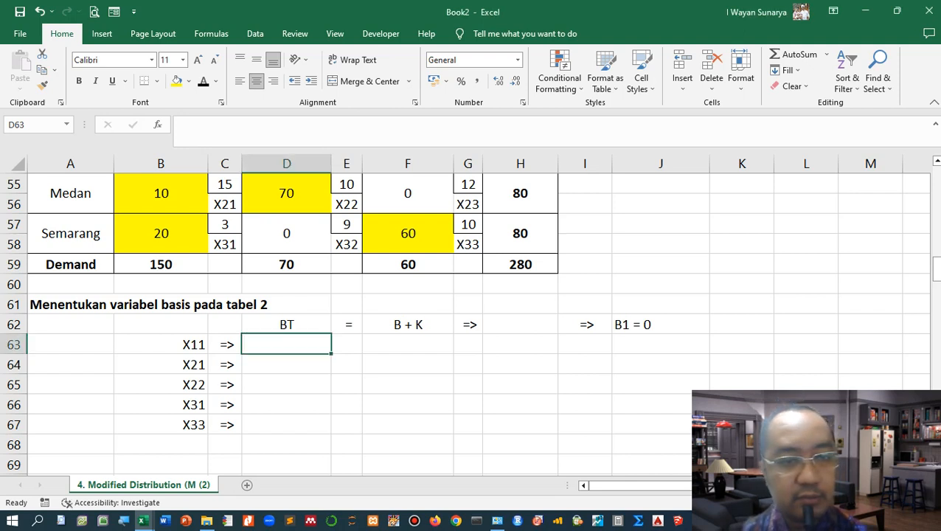
type("BT11")
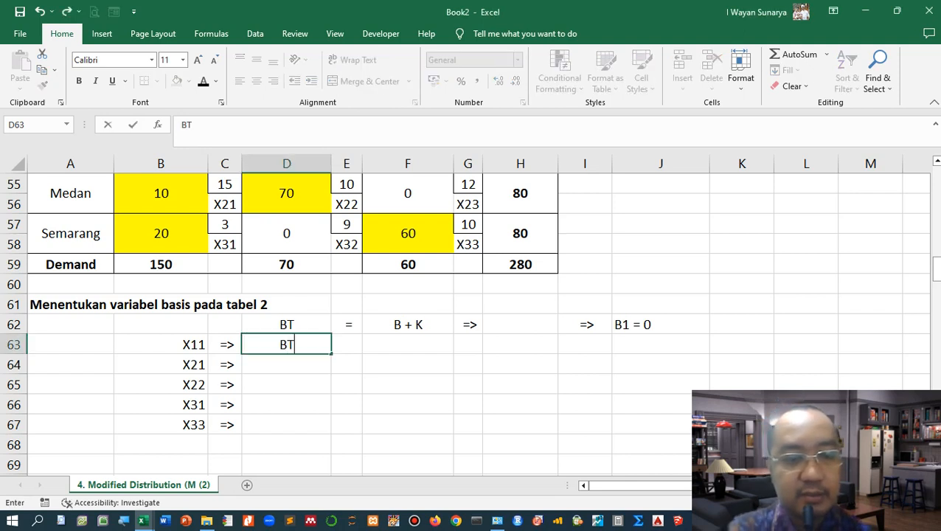
key("Return")
type("BT21")
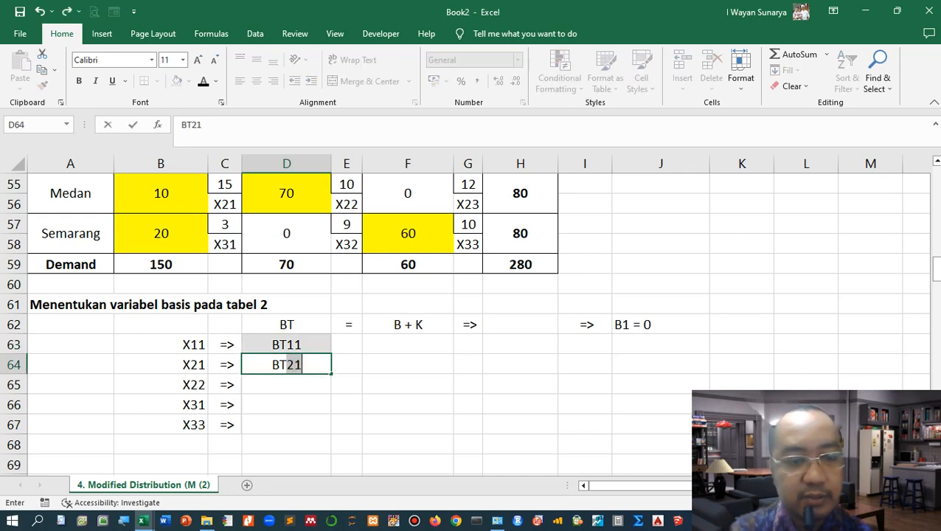
key("Return")
type("BT22")
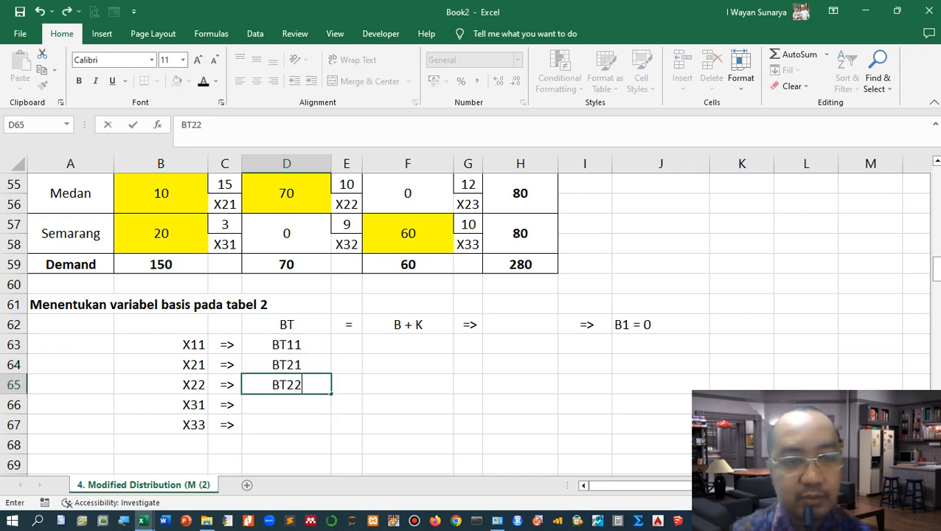
key("Return")
type("BT31")
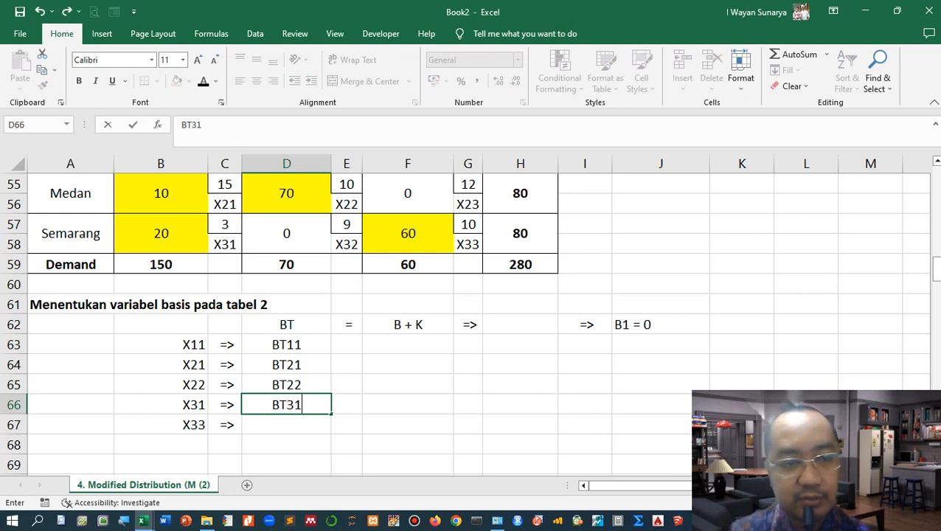
key("Return")
type("BT33")
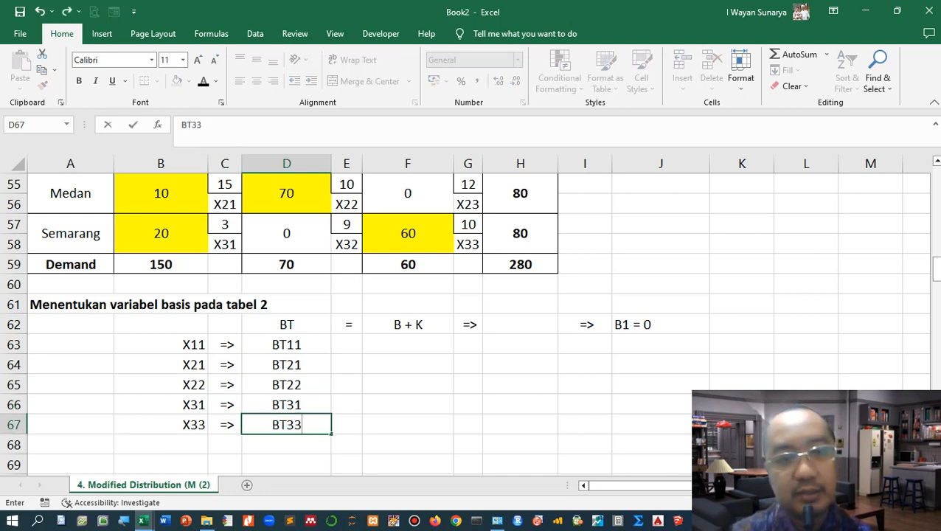
Step: Copy the "=" sign from E62 down through E67
key("Right")
key("ctrl+Up")
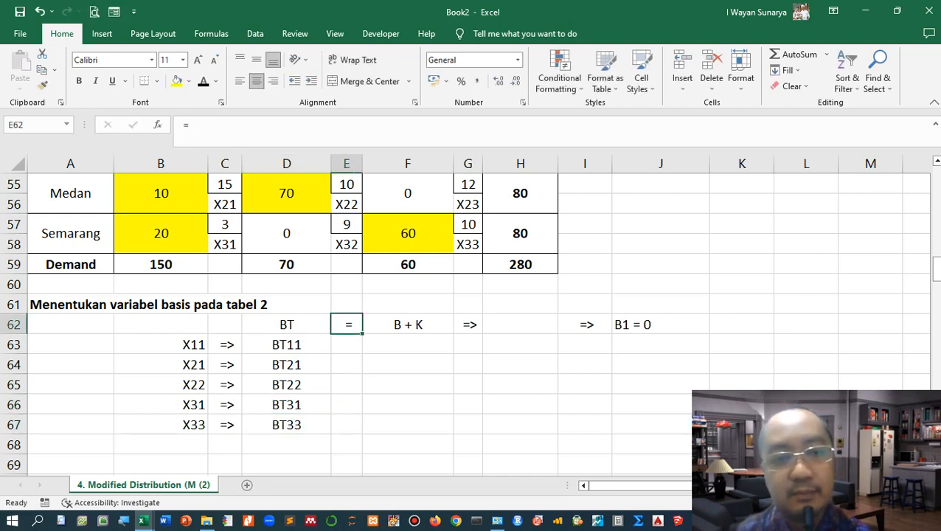
left_click_drag(361, 406, 362, 431)
Step: Enter B1 + K1, B2 + K1, B2 + K2, B3 + K1 and B3 + K3 in F63 through F67
left_click(408, 344)
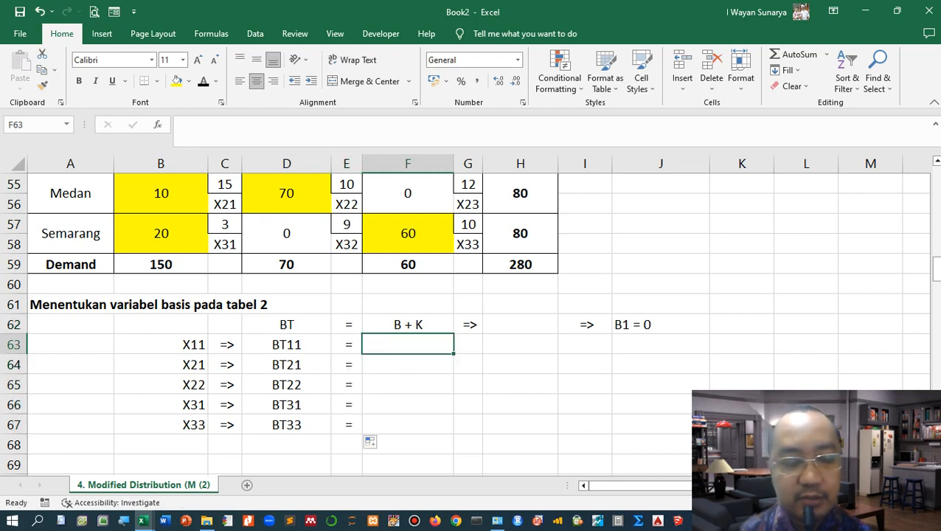
type("B1 + K")
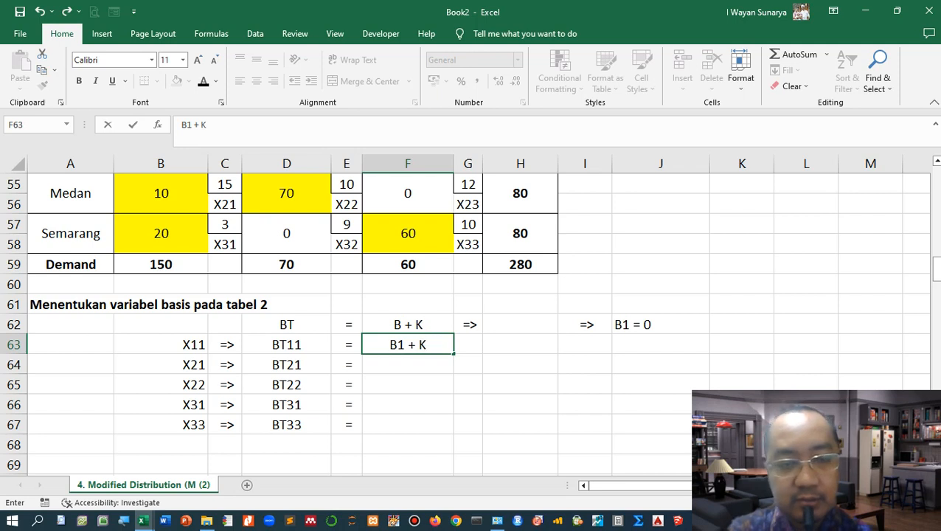
type("1")
key("Return")
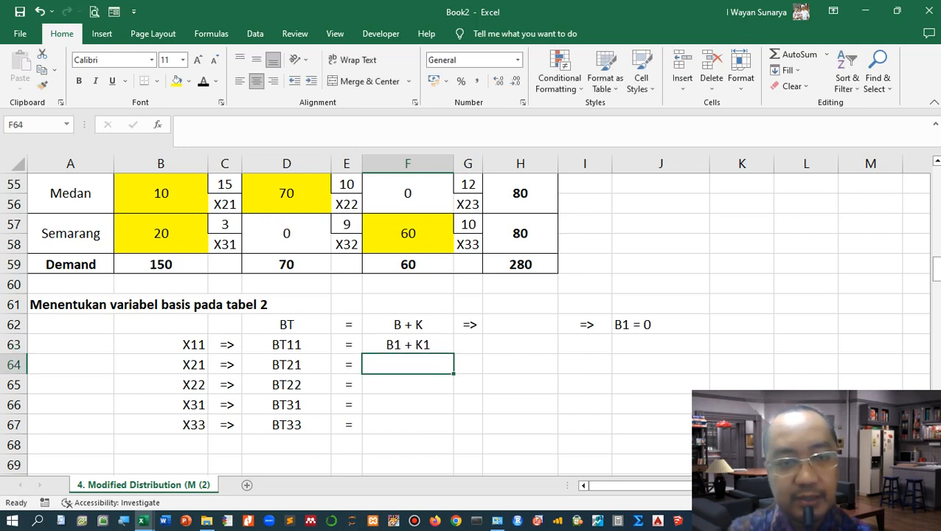
type("B2 ")
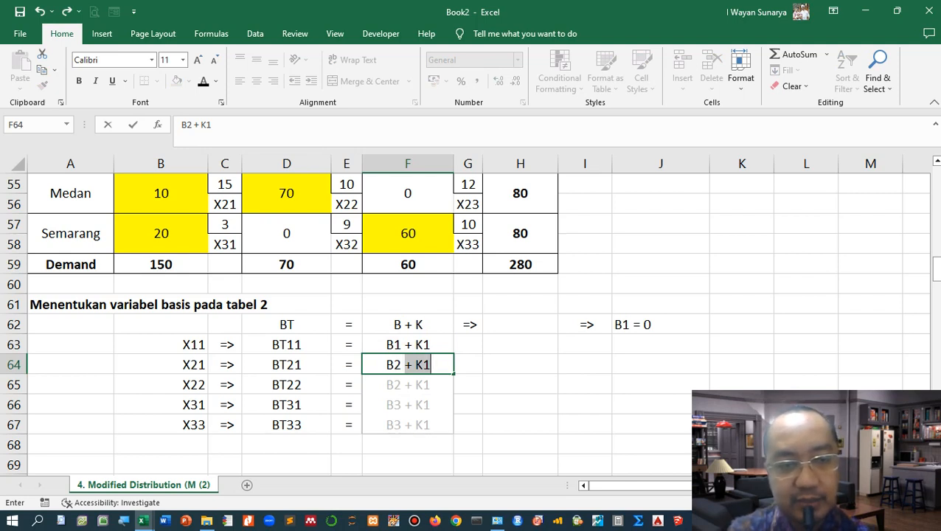
type("+ K1")
key("Return")
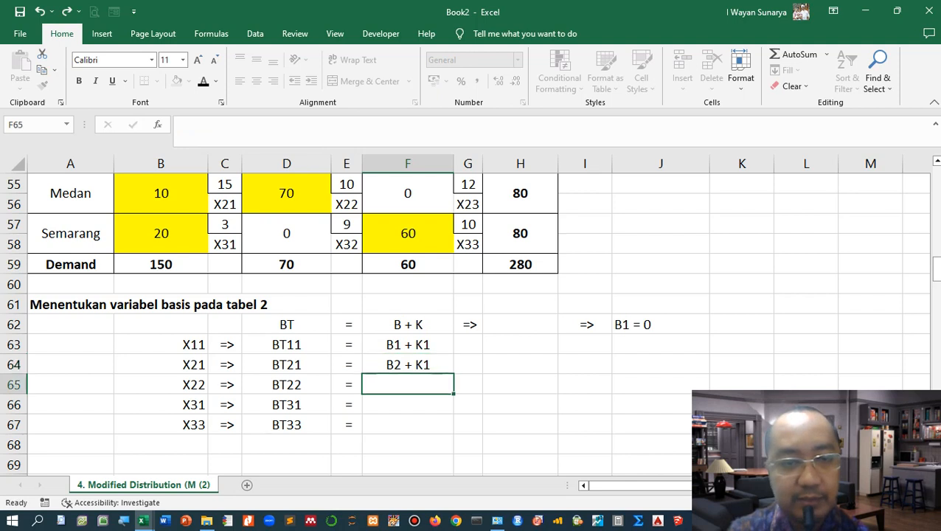
type("B")
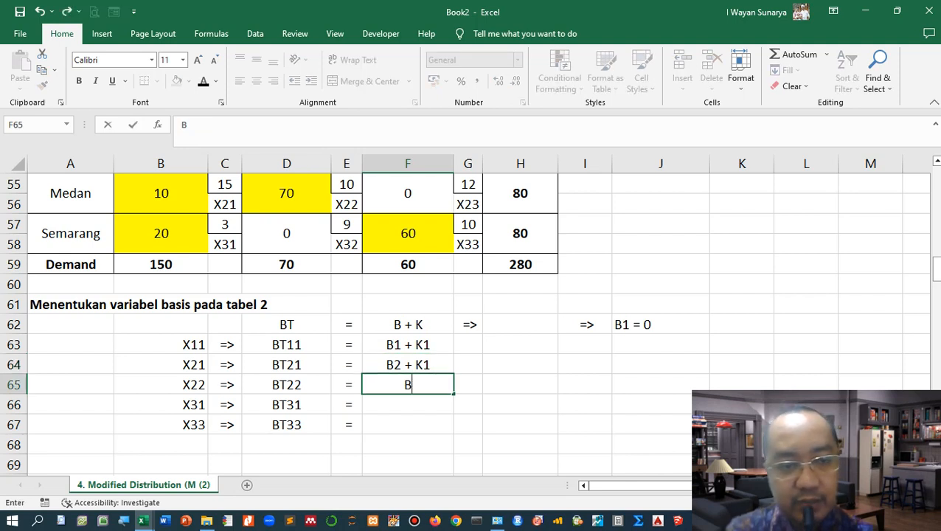
type("2 + K")
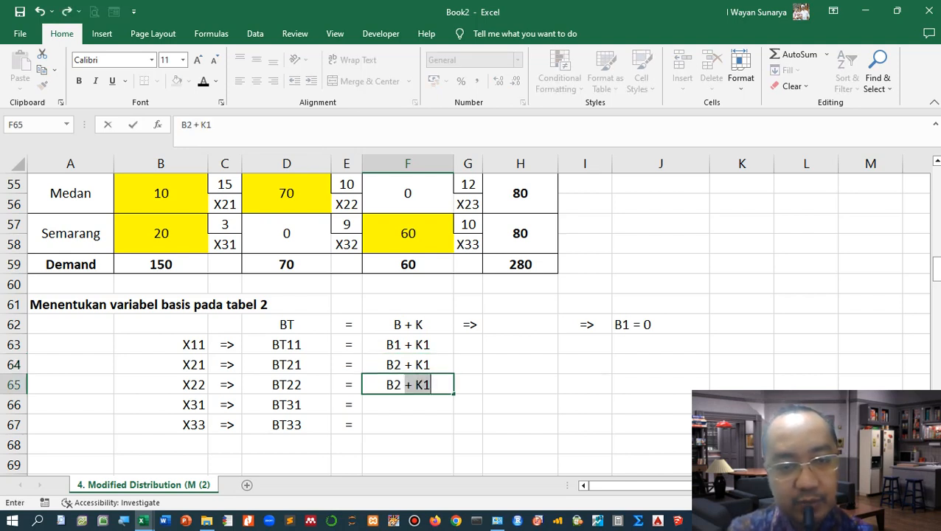
type("2")
key("Return")
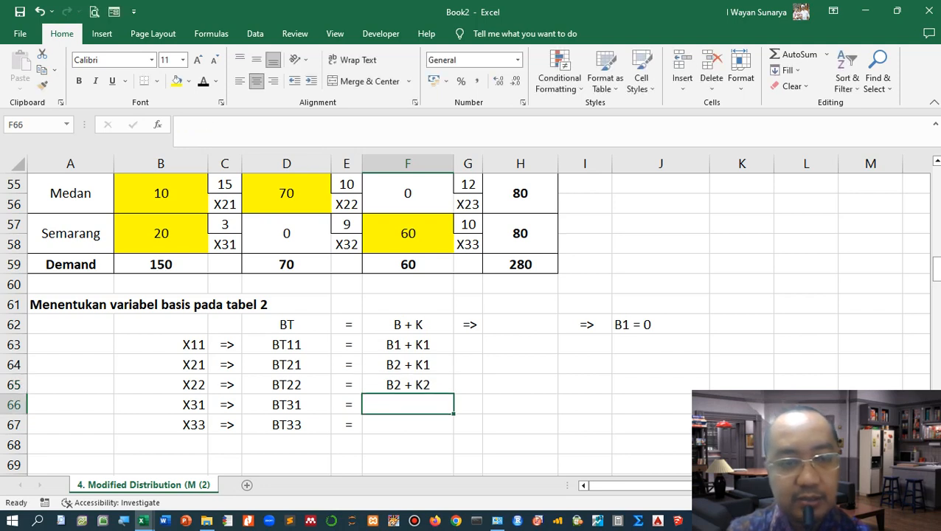
type("B")
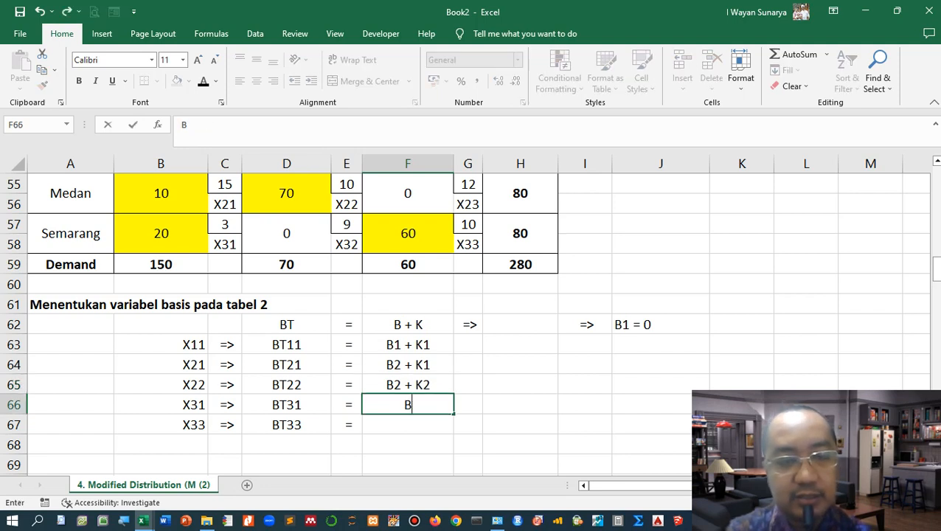
type("3 + K")
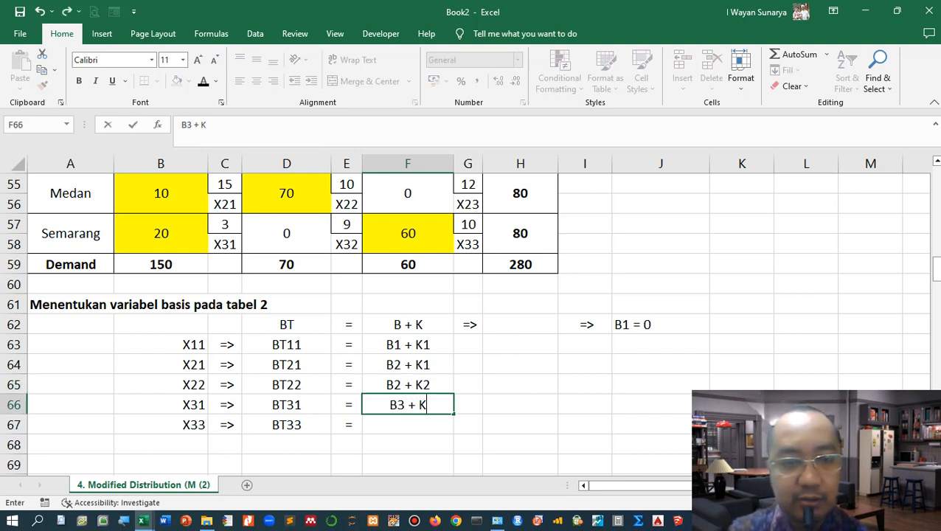
type("1")
key("Return")
type("B")
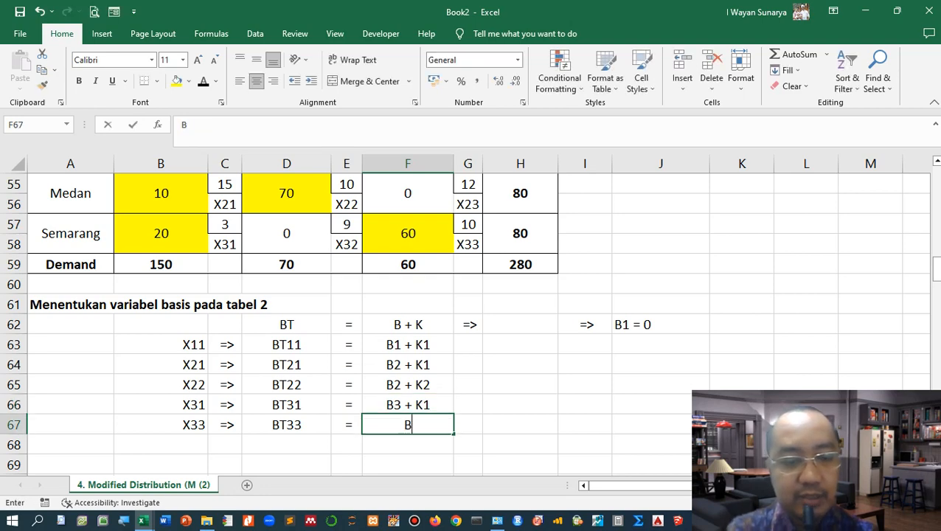
type("3 + ")
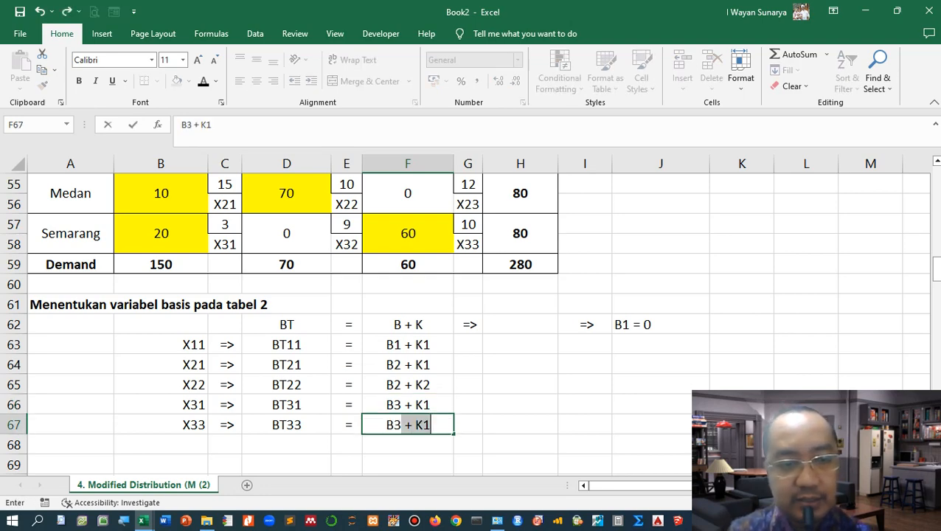
type("K3")
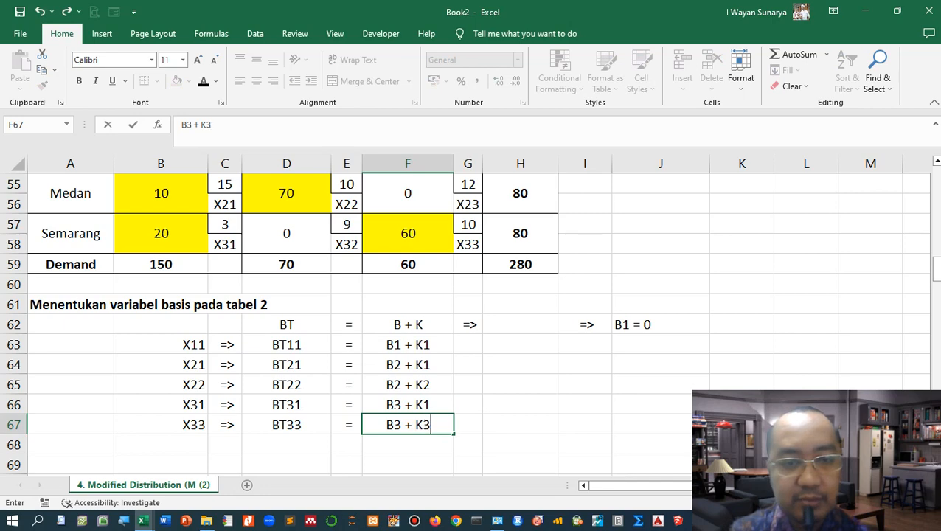
key("Return")
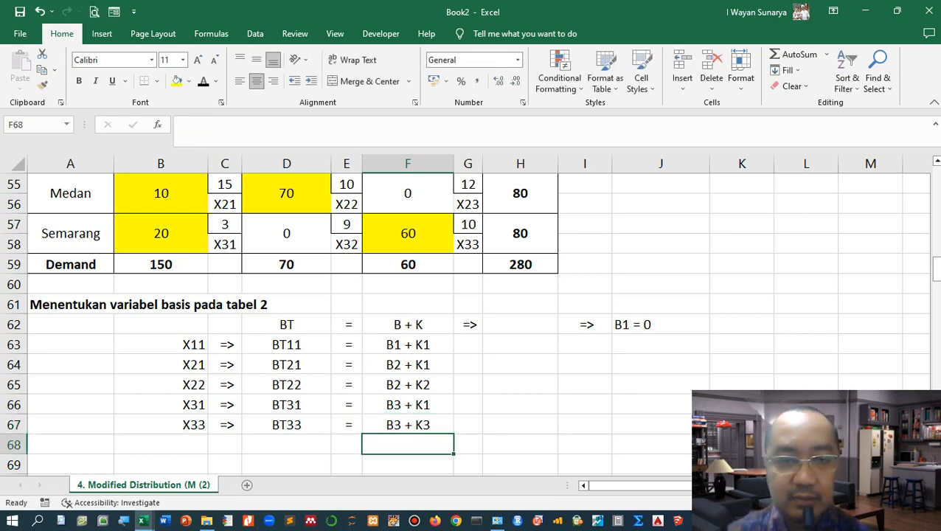
Step: Copy the "=>" sign from G62 down through G67
left_click(468, 325)
left_click_drag(483, 335, 481, 428)
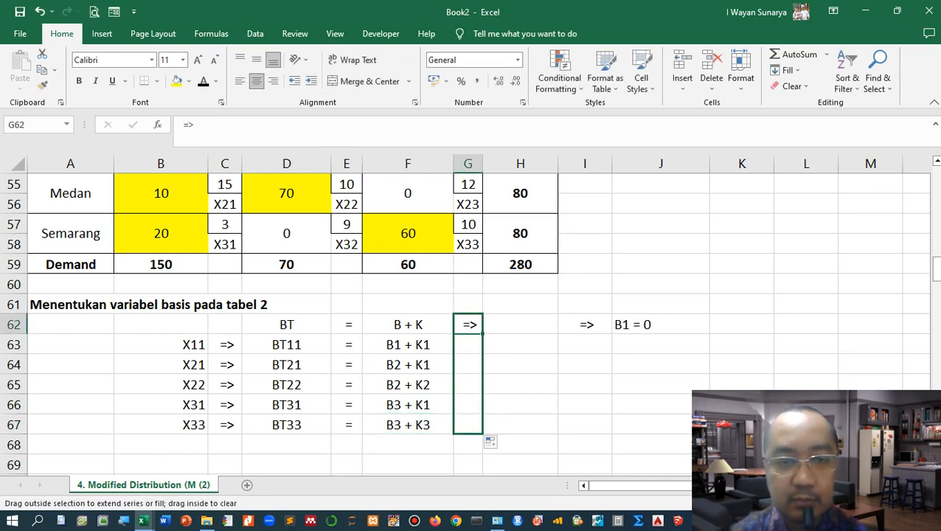
left_click(520, 344)
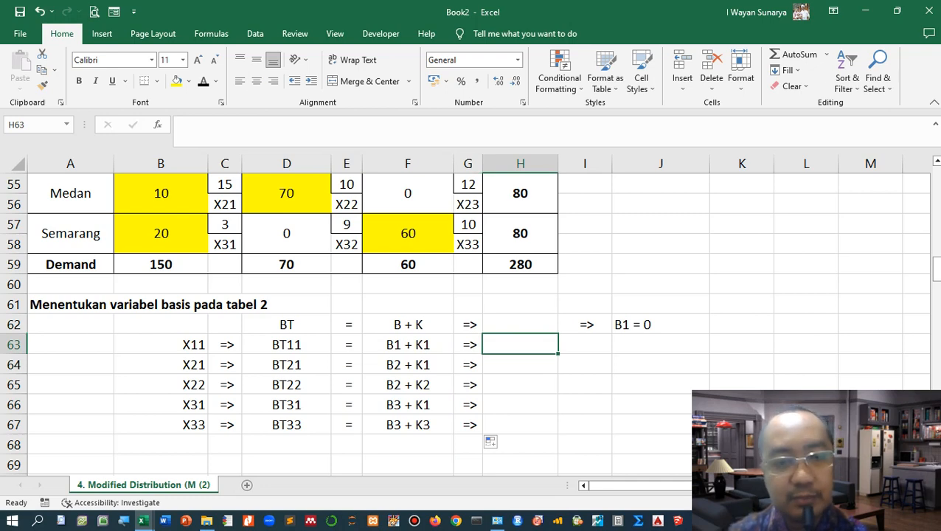
Step: Copy the red circle oval and place it around the X11 cost cell of 8 in Tabel 2
scroll(472, 317, "up", 1)
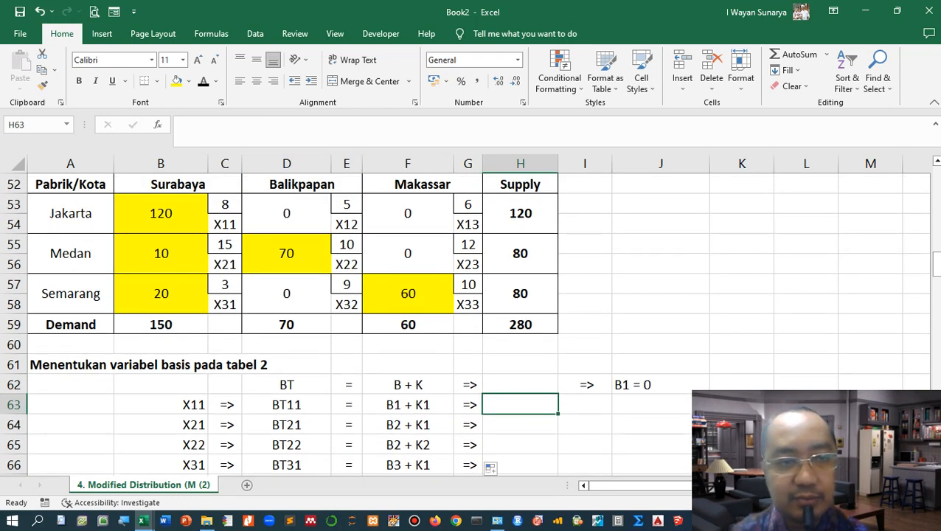
scroll(520, 317, "up", 5)
left_click_drag(679, 266, 498, 424)
scroll(497, 424, "down", 3)
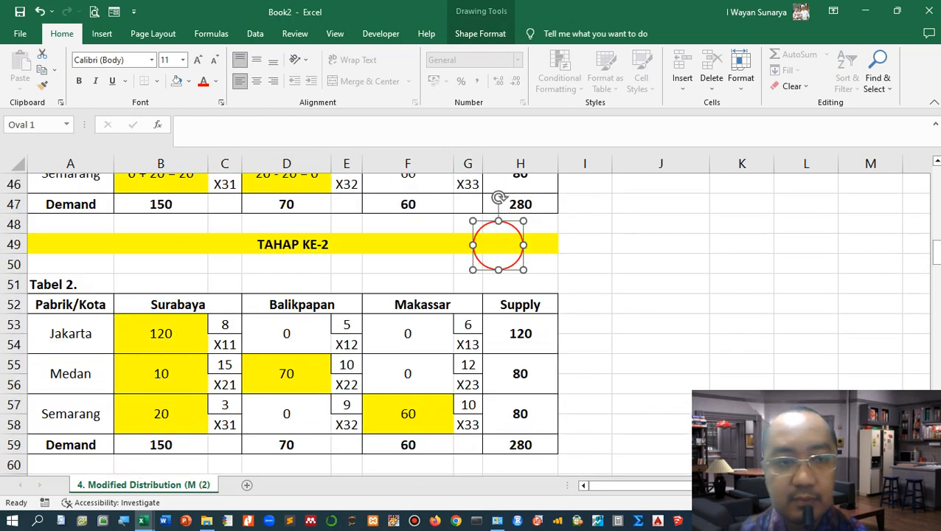
left_click_drag(498, 245, 225, 332)
scroll(465, 317, "down", 2)
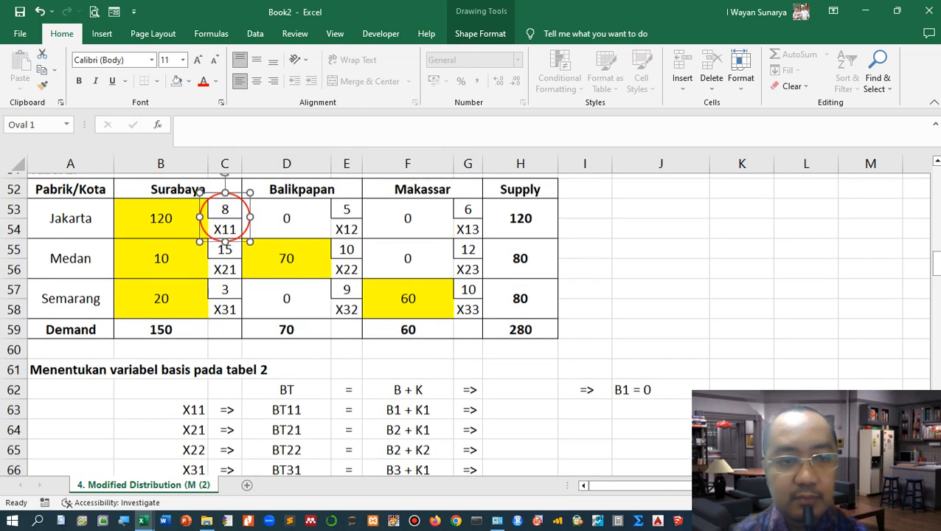
Step: Enter the text equation "8 = 0 + K1" in H63 for X11
left_click(520, 405)
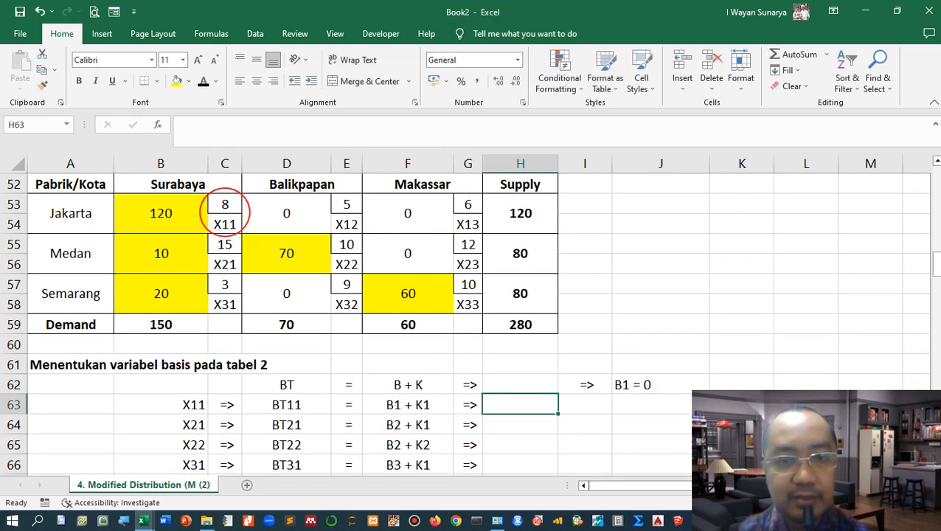
type("'8 ")
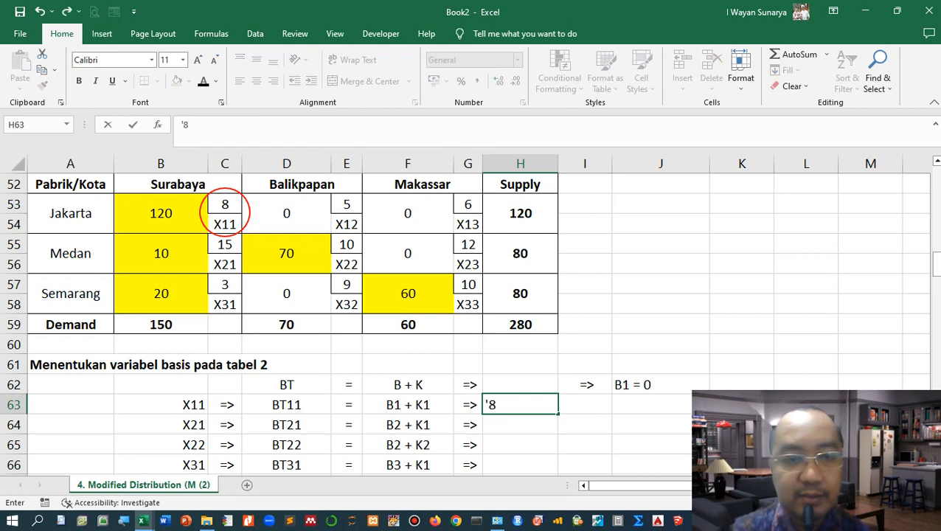
type("= ")
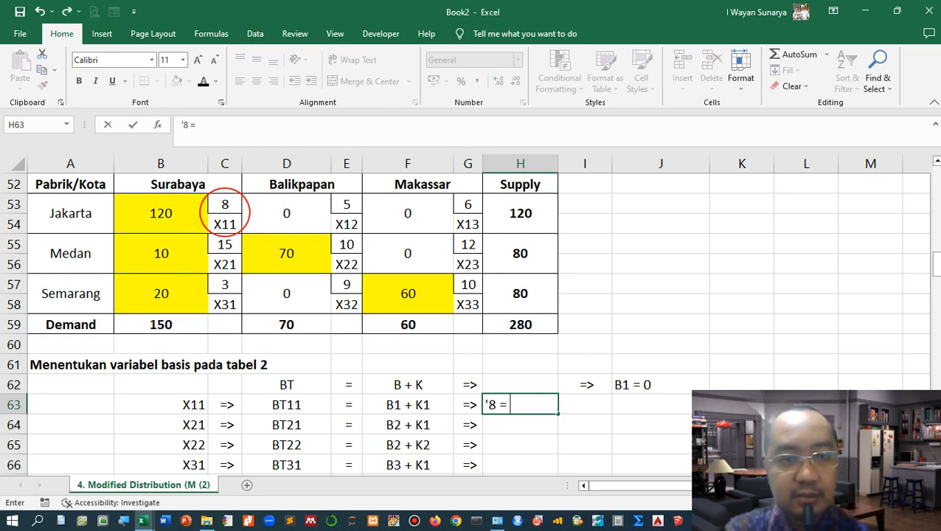
type("0")
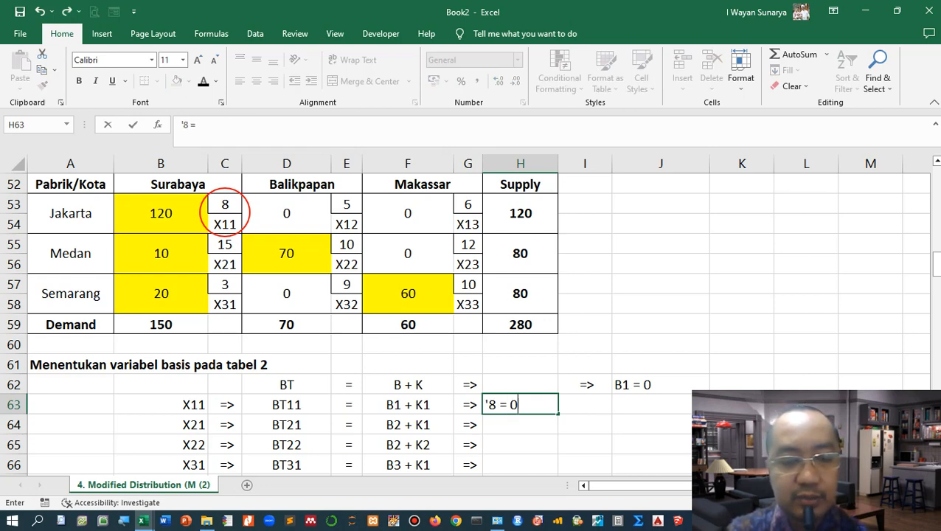
type(" + K1")
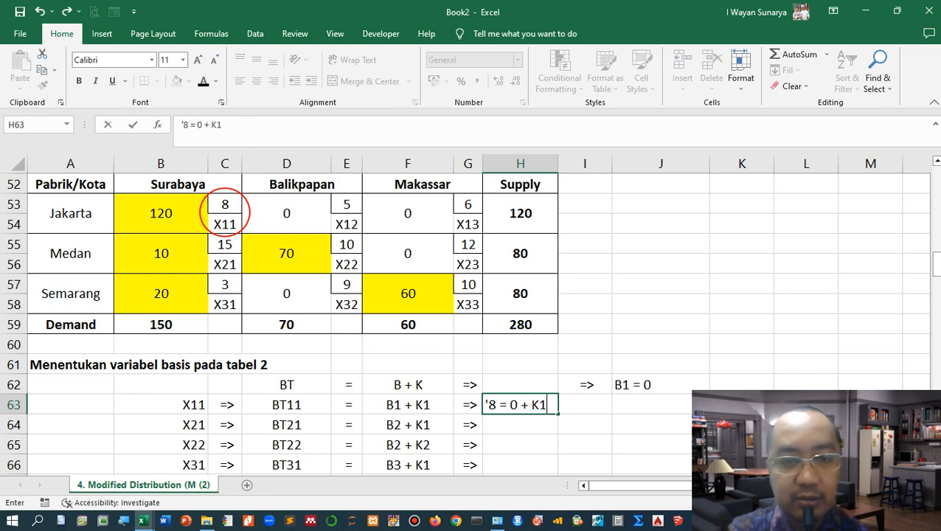
key("Up")
key("Up")
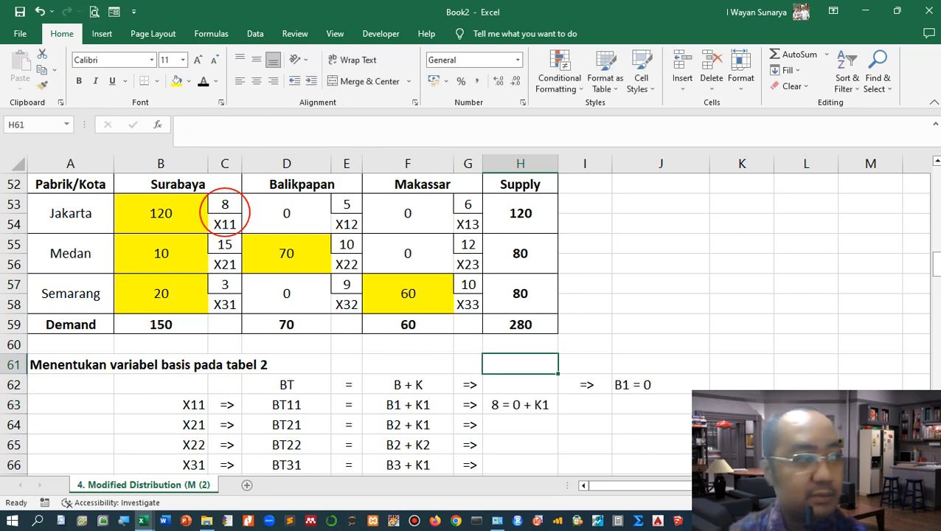
Step: Copy the "=>" sign from I62 down through I67
scroll(464, 323, "down", 1)
left_click(585, 344)
left_click(585, 325)
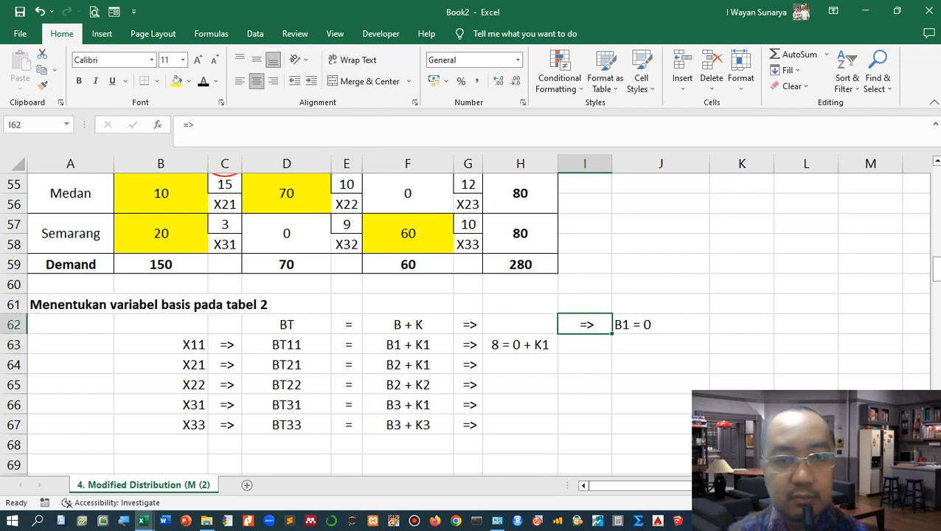
left_click_drag(611, 333, 594, 429)
Step: Enter the text "K1 = 8 - 0 = 8" in J63
left_click(660, 344)
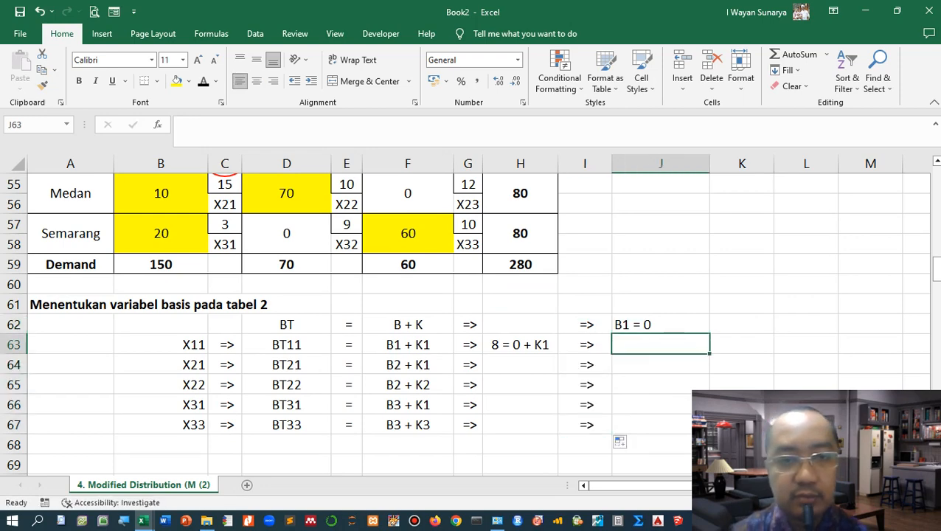
type("K1 =")
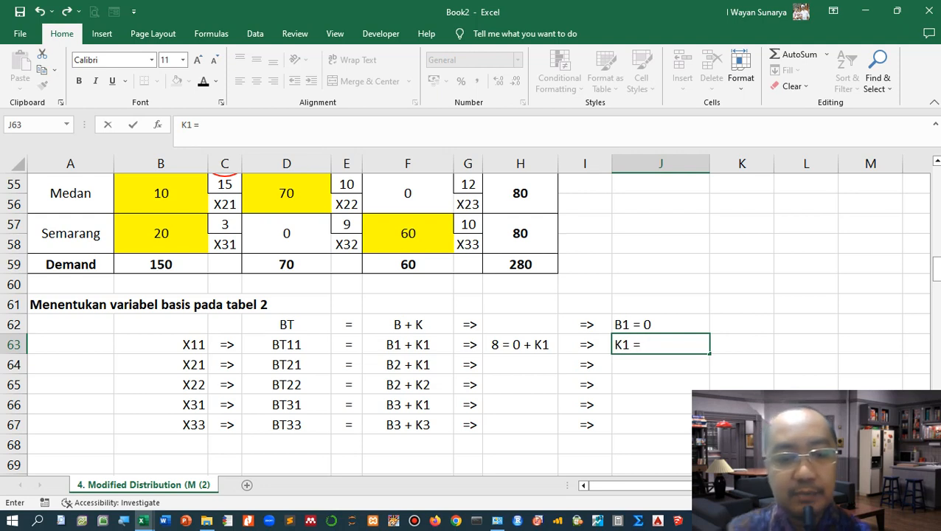
type(" 8 - 0 = ")
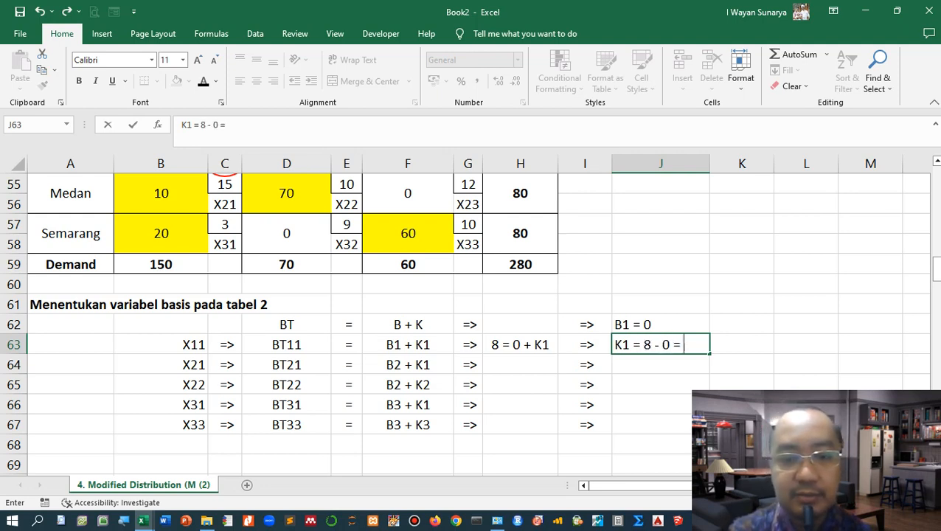
type("8")
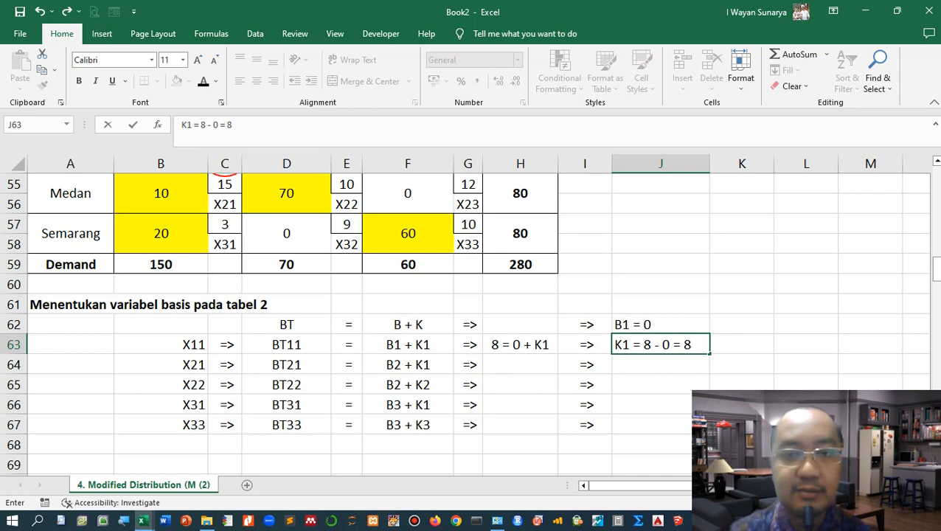
key("Return")
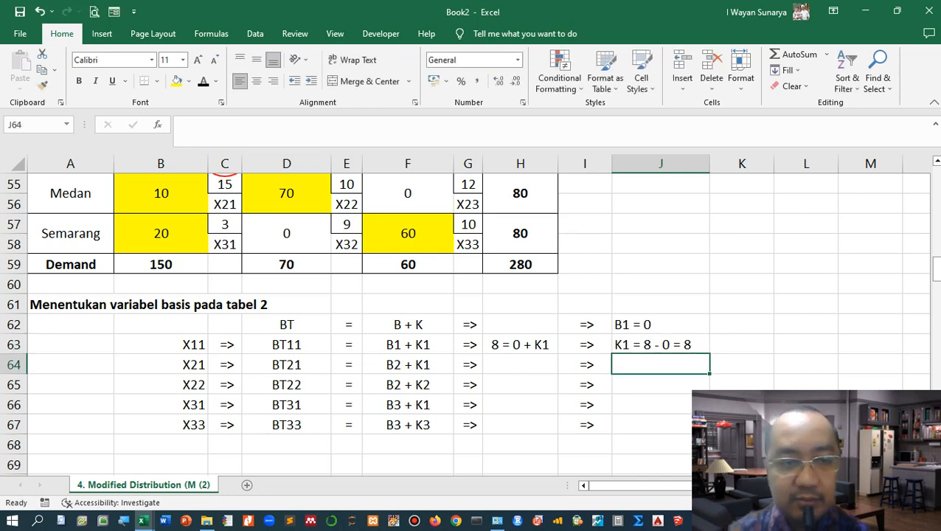
Step: Move the red circle oval onto the X21 cost cell of 15 in Tabel 2
scroll(479, 325, "up", 2)
left_click(246, 285)
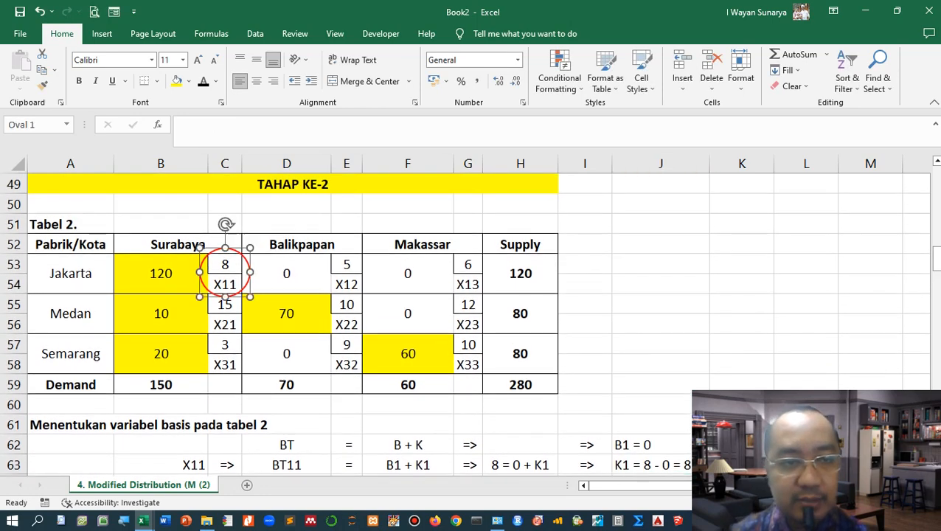
left_click_drag(247, 285, 246, 325)
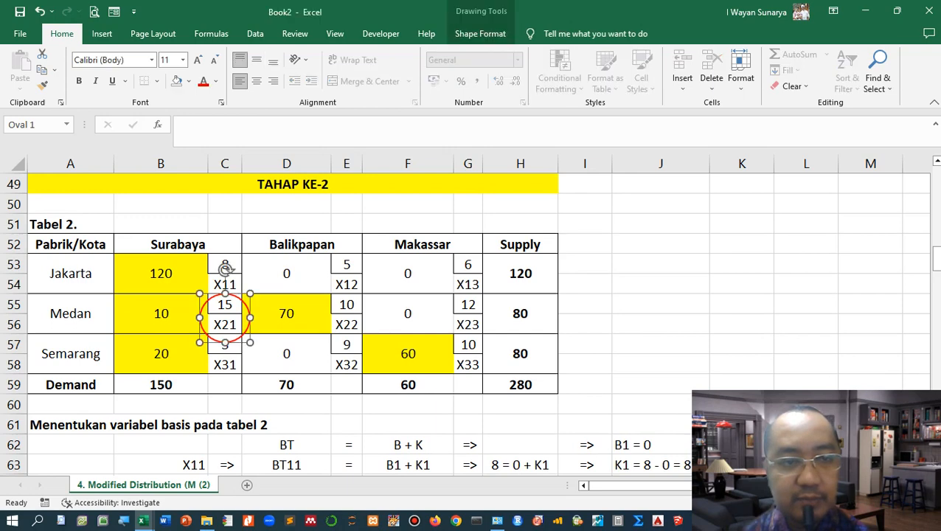
scroll(472, 324, "down", 1)
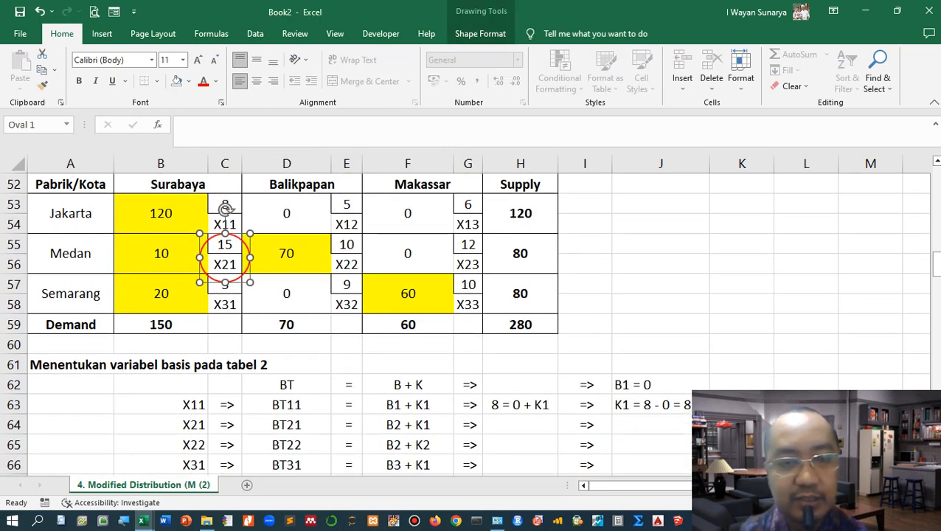
scroll(472, 324, "down", 1)
scroll(472, 325, "up", 1)
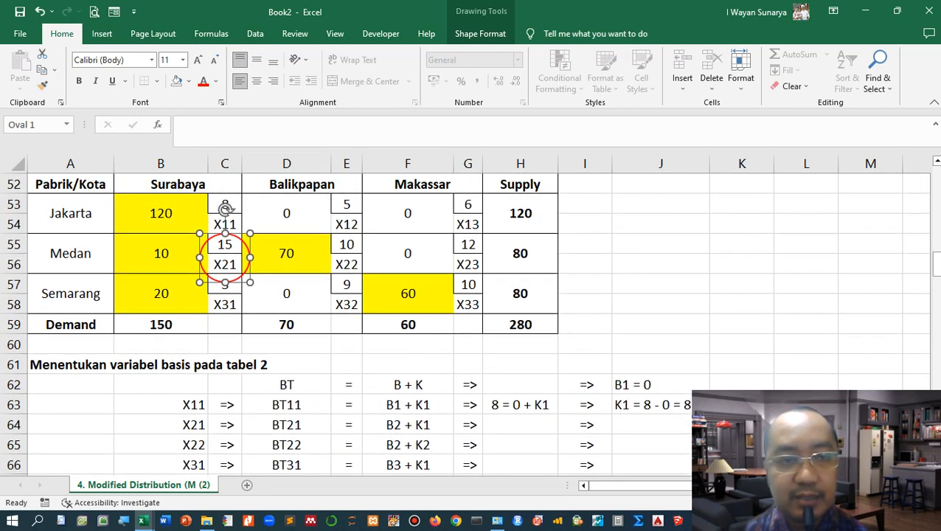
Step: Enter the text equation "15 = B2 + 8" in H64 for X21
left_click(520, 425)
type("'15")
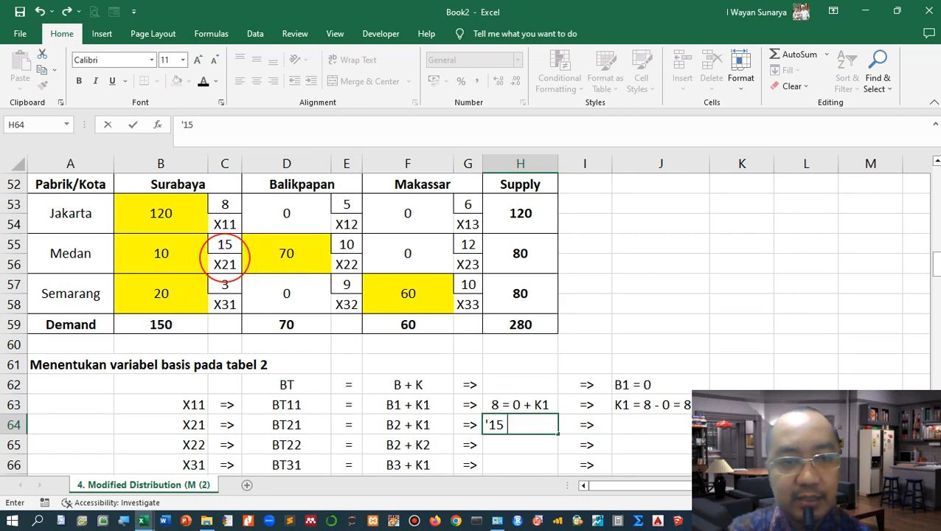
type(" =")
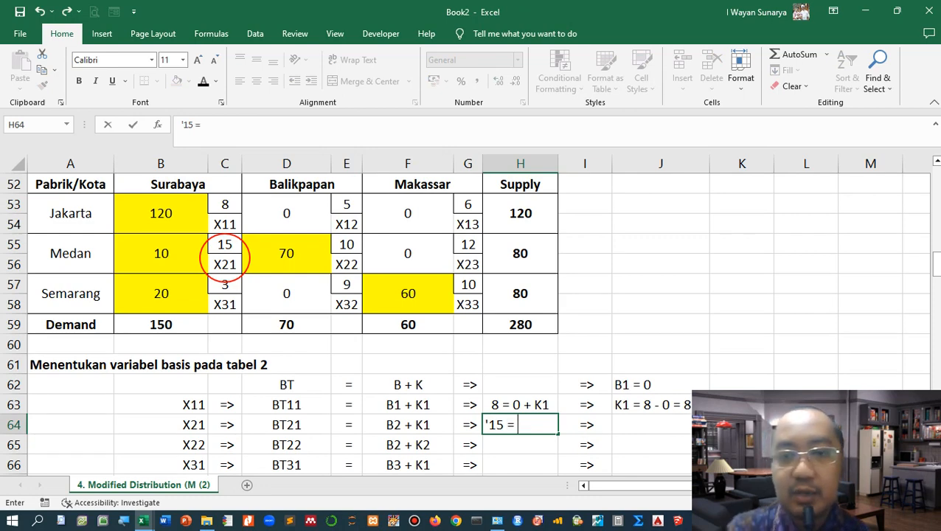
type(" B2 +")
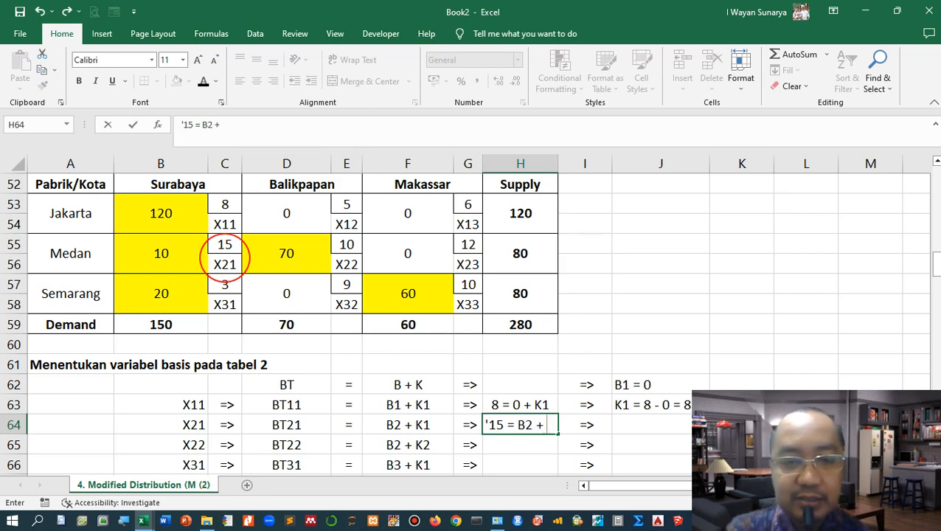
scroll(465, 317, "down", 1)
scroll(465, 317, "down", 1)
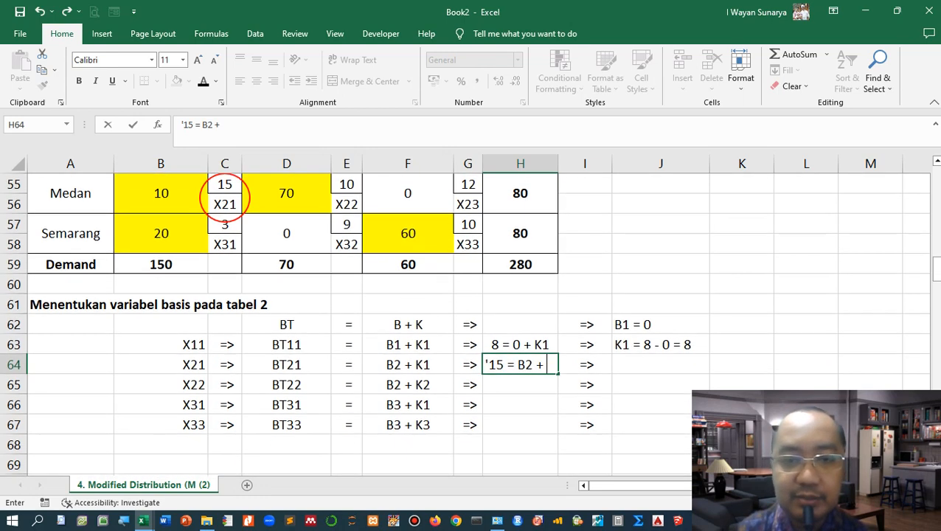
type("8")
key("Right")
key("Right")
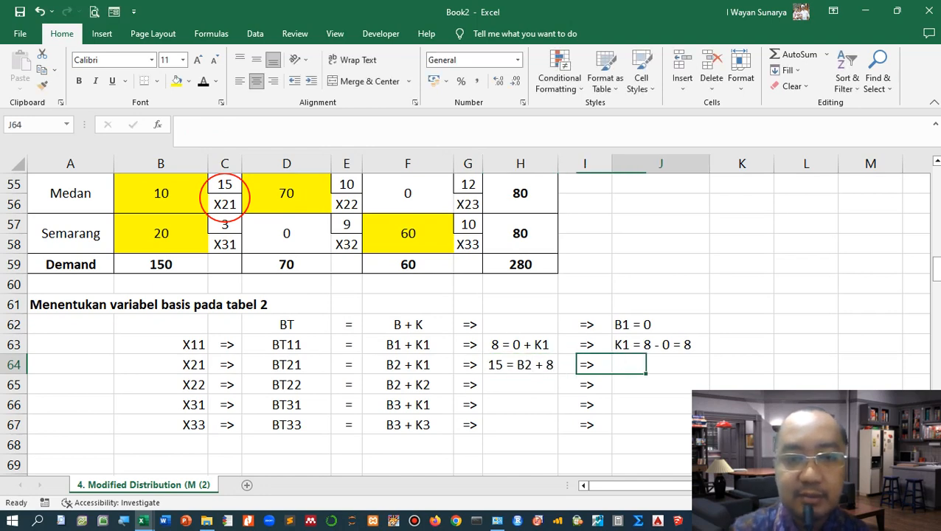
Step: Enter the text "B2 = 15 - 8 = 7" in J64
type("B2 = ")
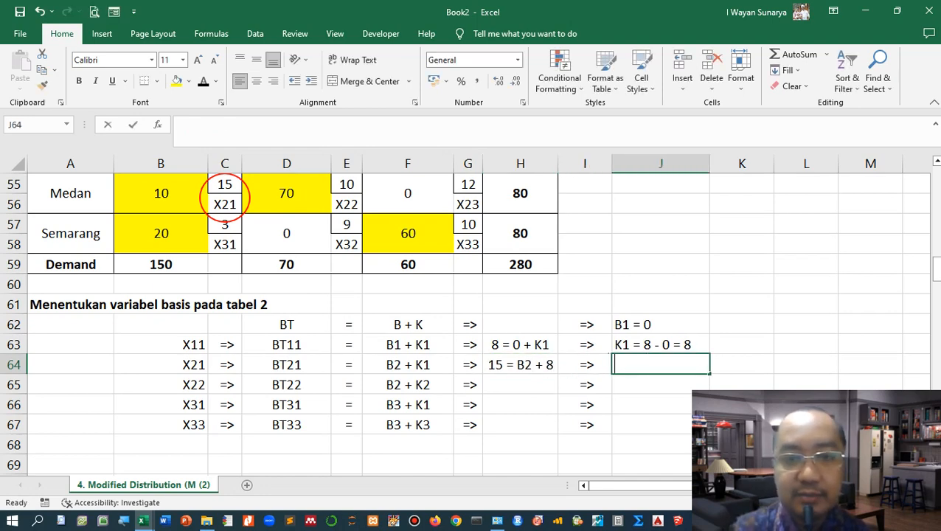
type("15 - 8")
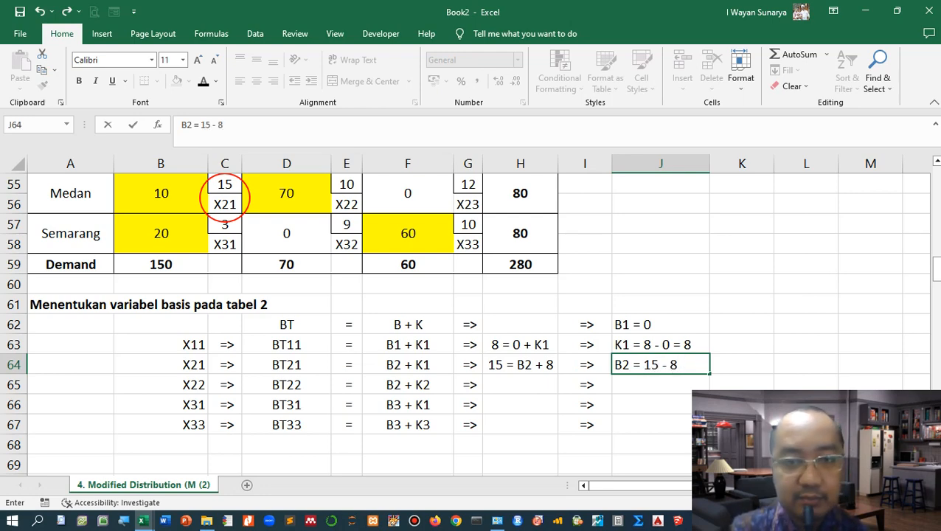
type(" = ")
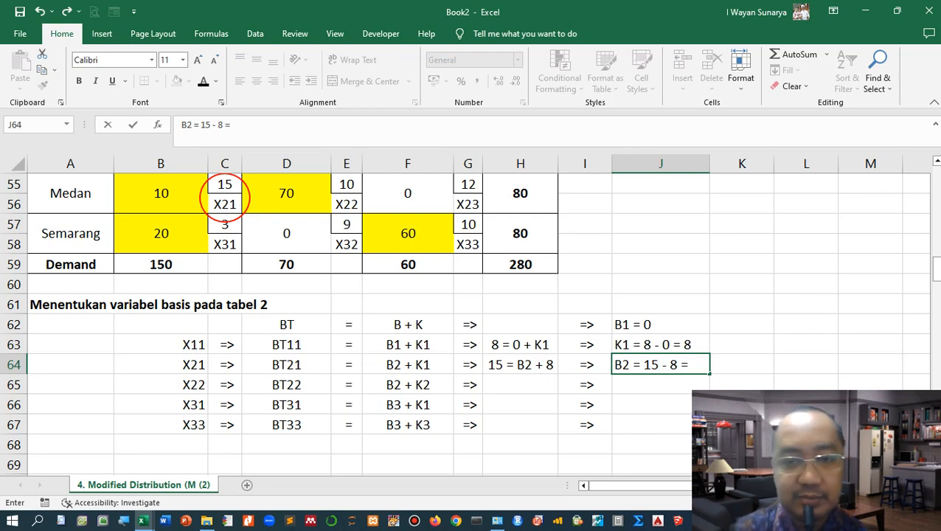
type("7")
left_click(520, 384)
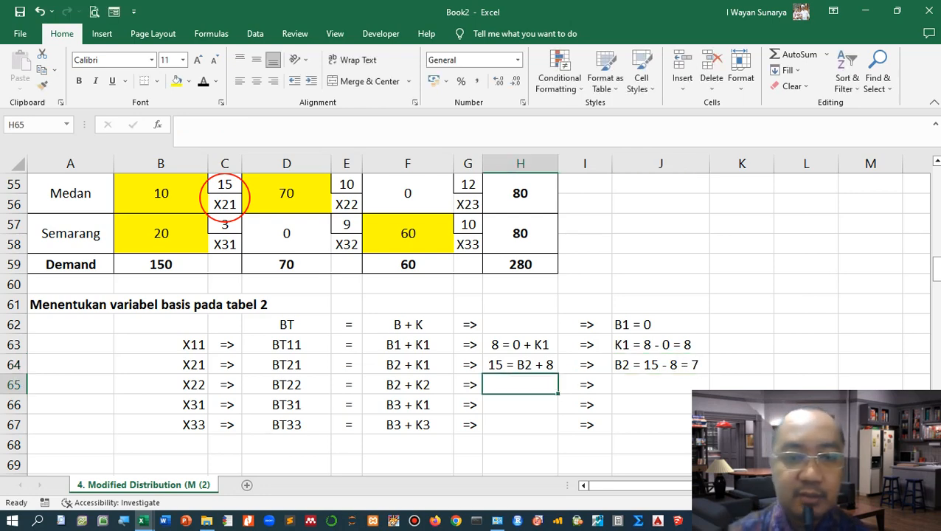
Step: Move the red circle oval onto the X22 cost cell of 10 in Tabel 2
scroll(469, 323, "up", 2)
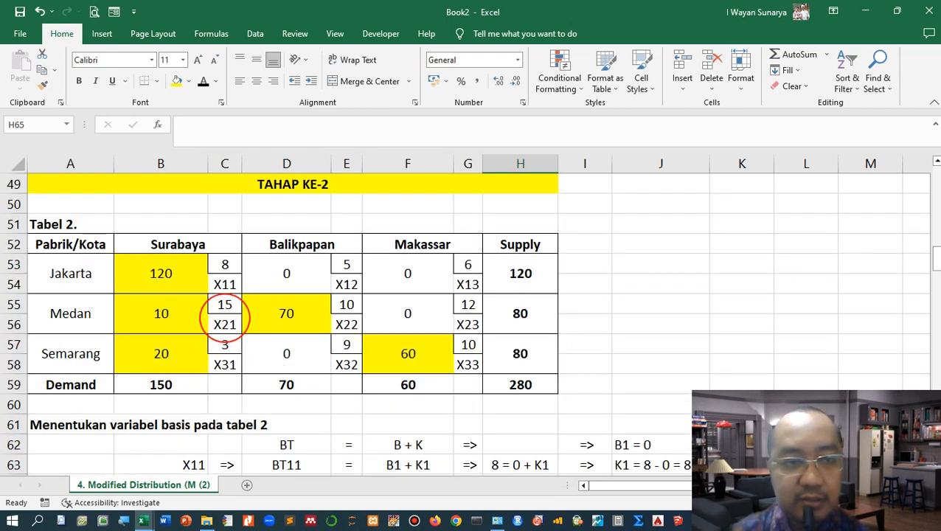
left_click_drag(201, 315, 322, 315)
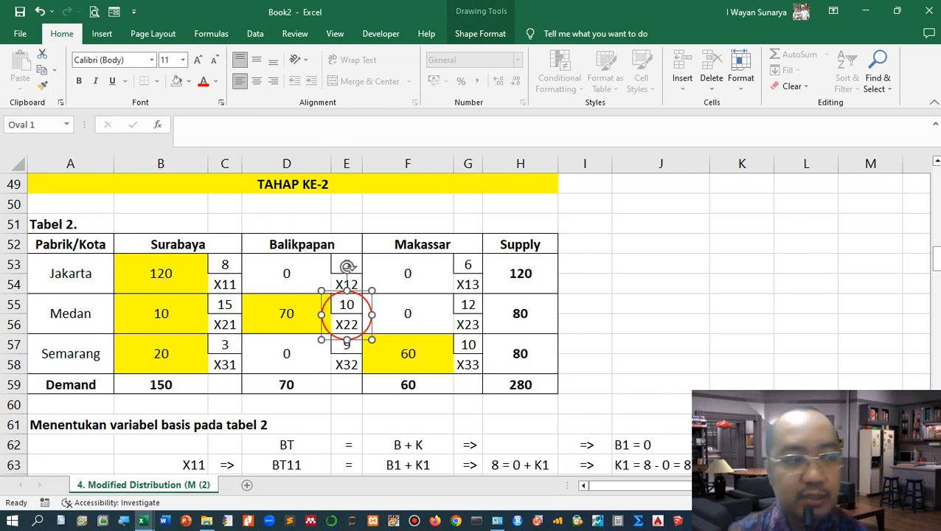
scroll(469, 323, "down", 2)
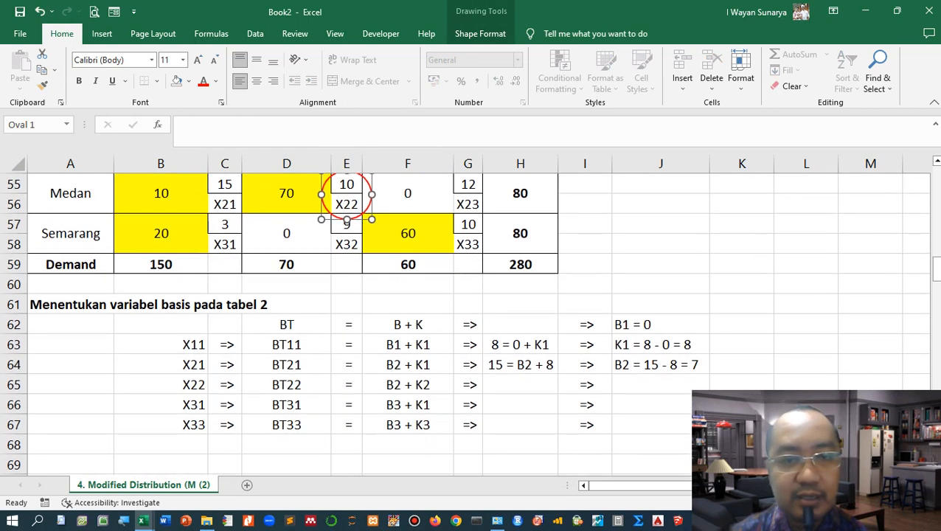
Step: Enter the text equation "10 = 7 + K2" in H65 for X22
left_click(520, 384)
type("'10 =")
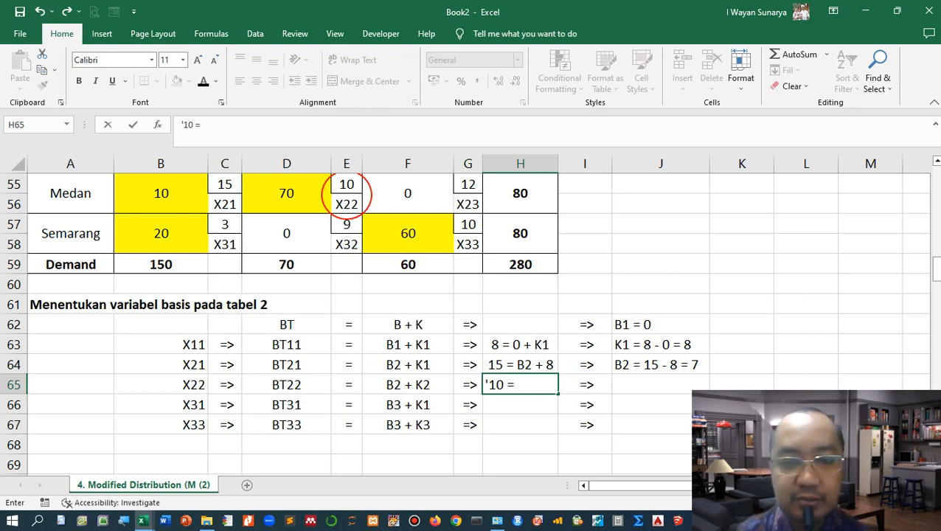
type("7 + K2")
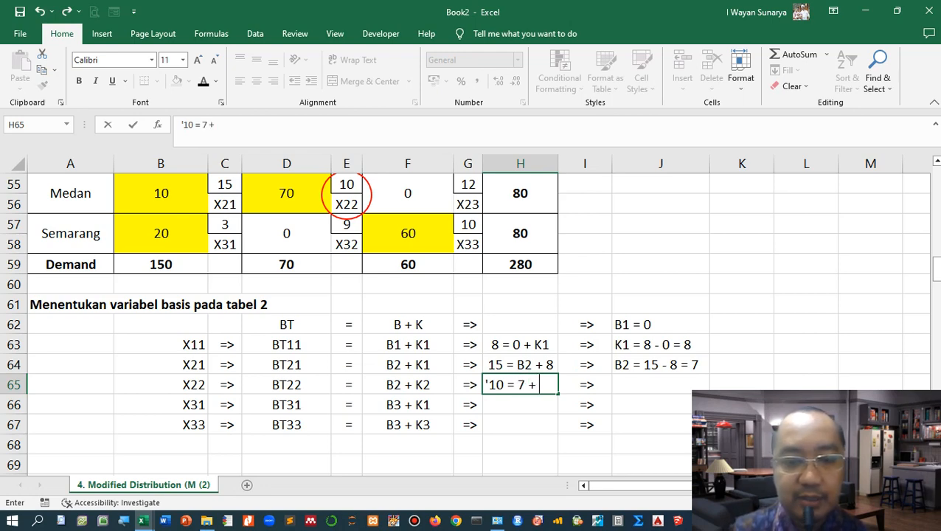
key("Right")
key("Right")
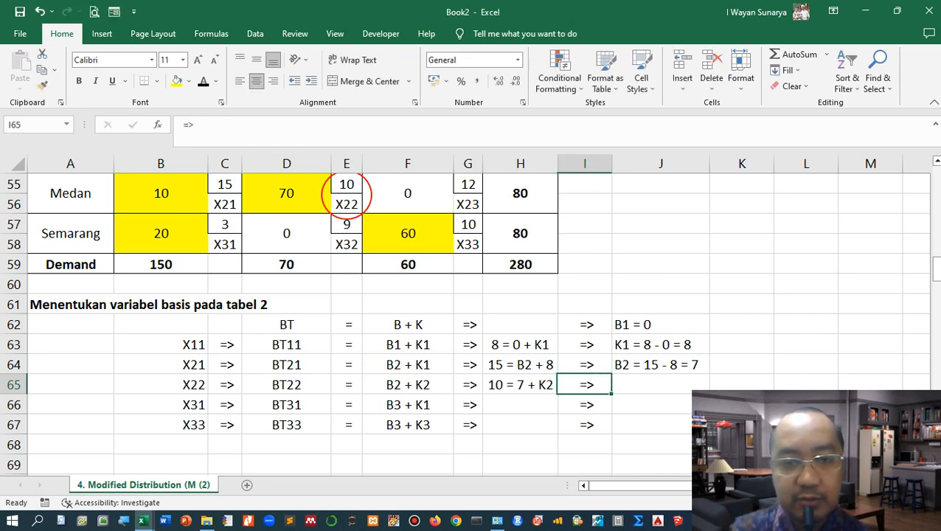
Step: Enter the text "K2 = 10 - 7 = 3" in J65
type("K2 =")
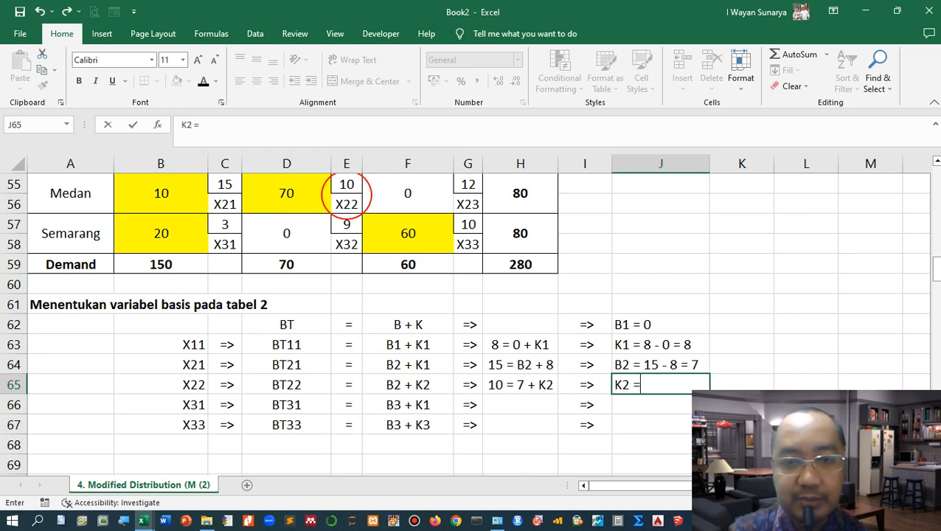
type(" 10 -")
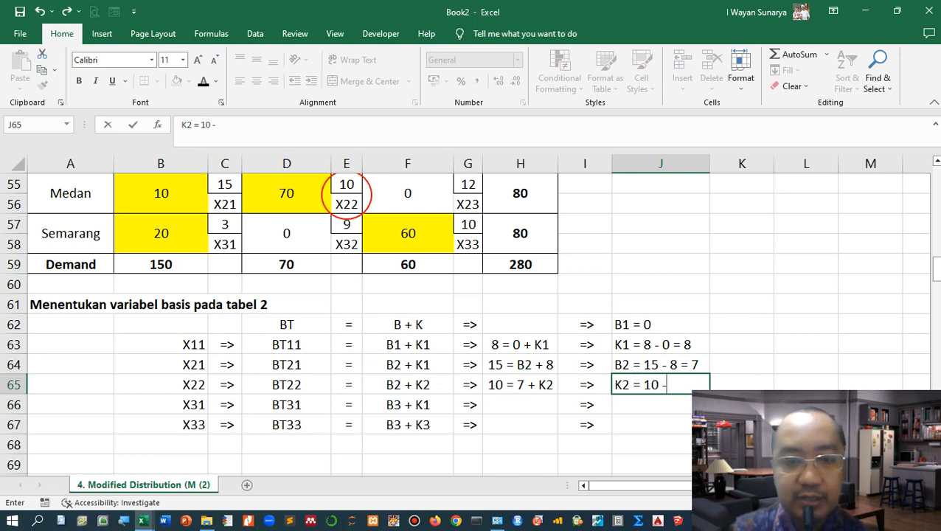
type(" 7 = 3")
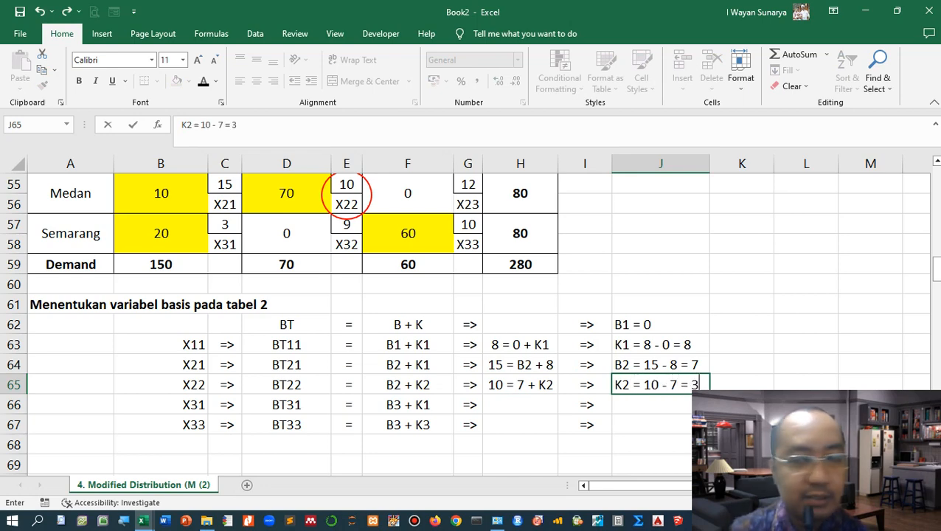
key("Return")
Step: Move the red circle oval onto the X31 cost cell of 3 in Tabel 2
scroll(464, 325, "down", 1)
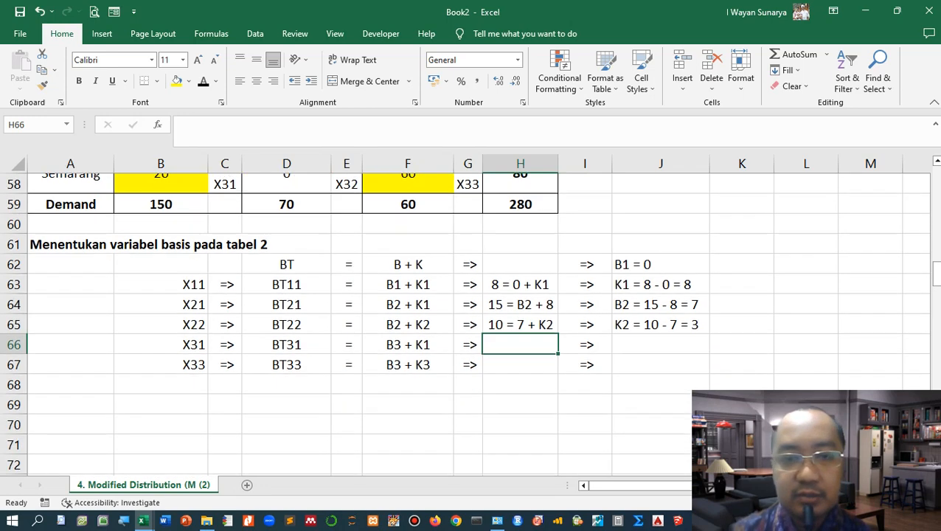
scroll(465, 325, "up", 1)
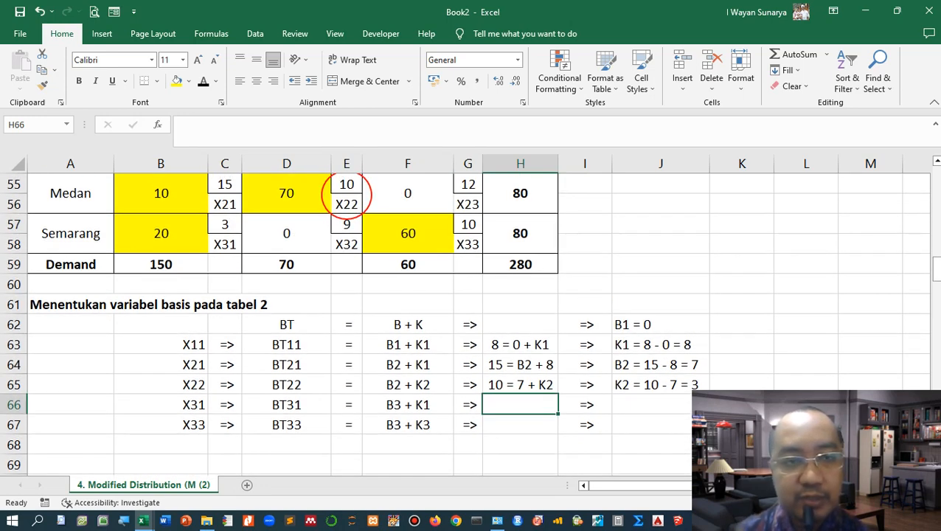
left_click_drag(347, 194, 222, 235)
left_click(286, 324)
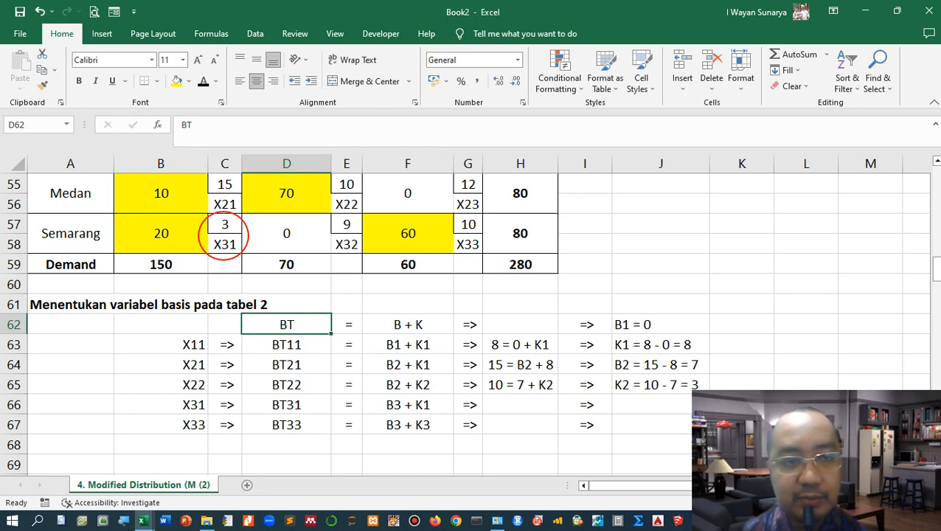
Step: Enter the text equation "3 = B3 + 8" in H66 for X31
left_click(519, 404)
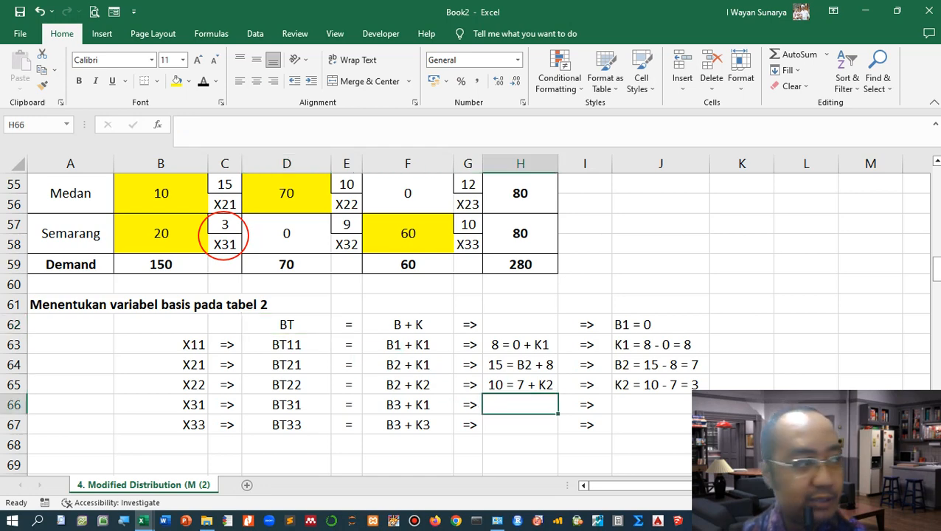
type("'3")
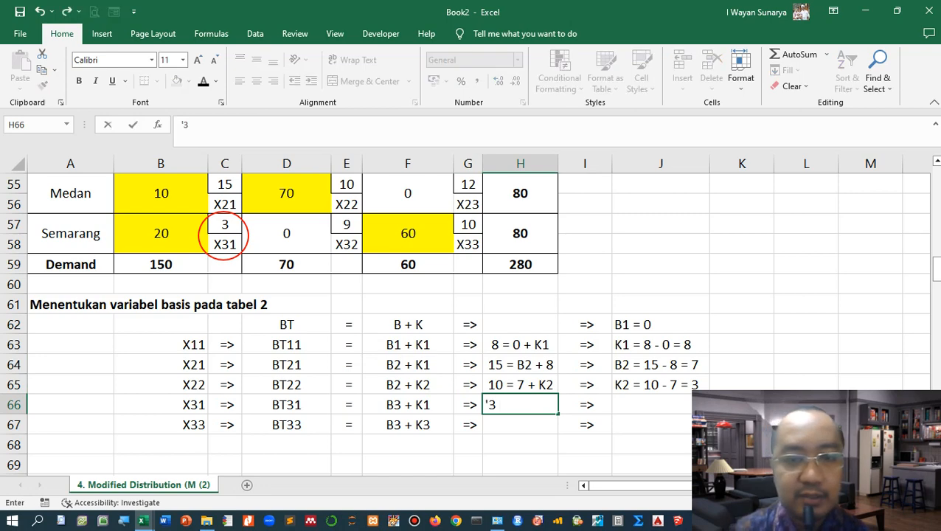
type(" =")
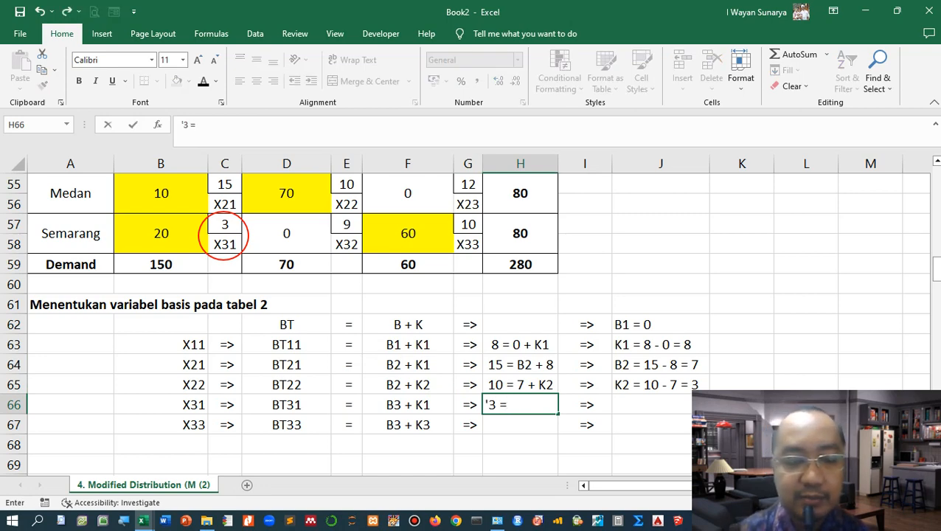
type(" B3")
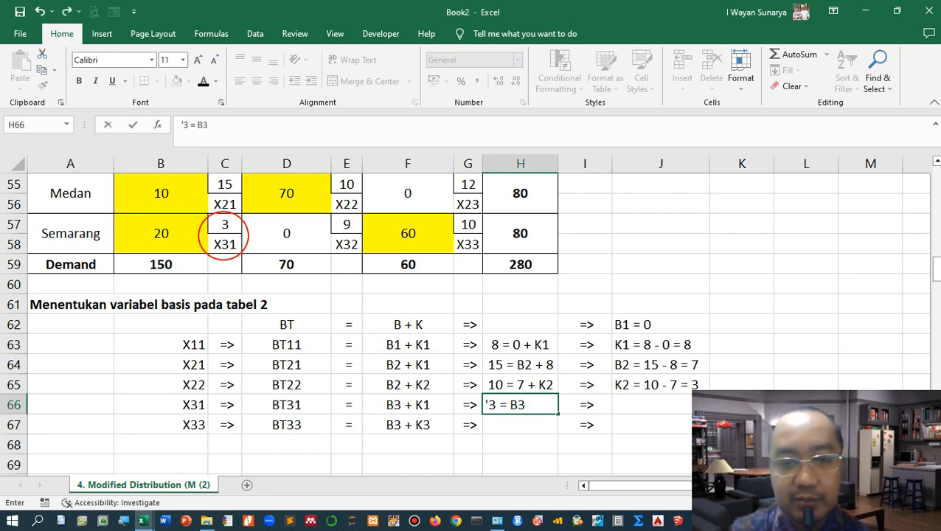
type(" +")
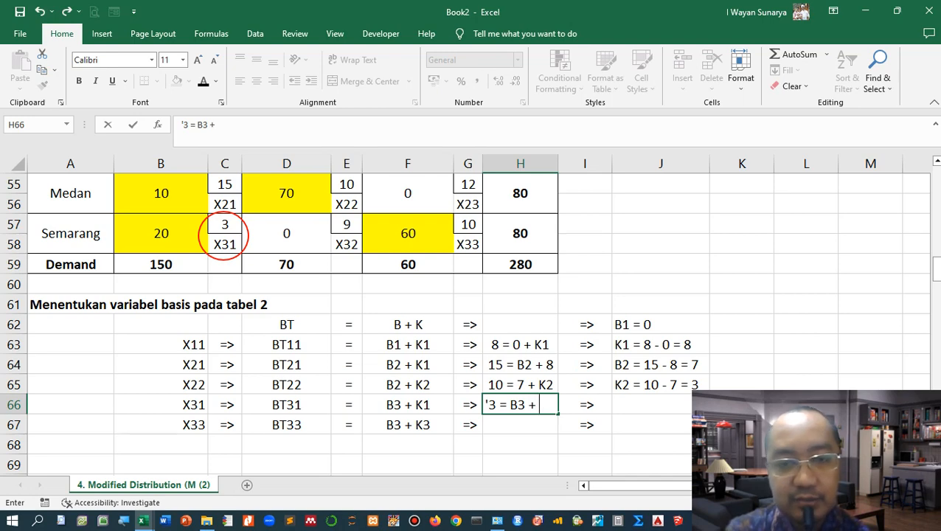
type(" 8")
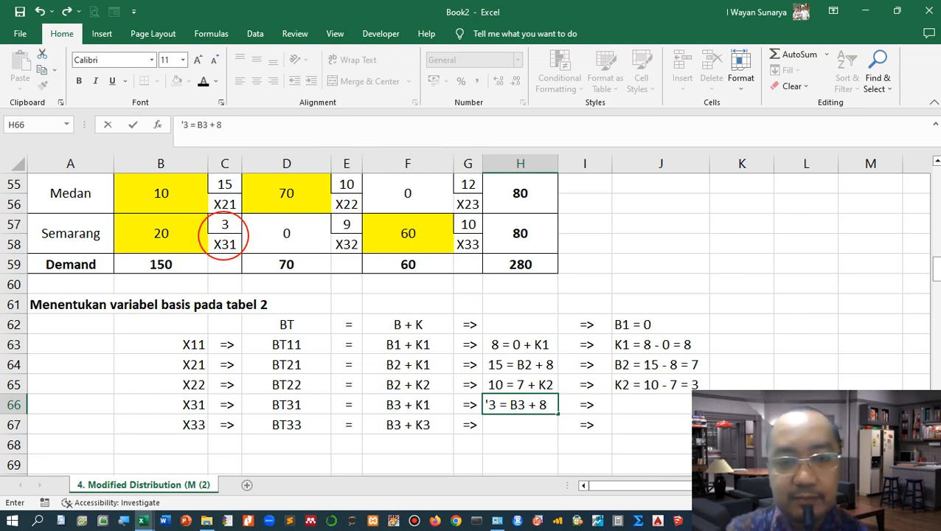
key("Right")
key("Right")
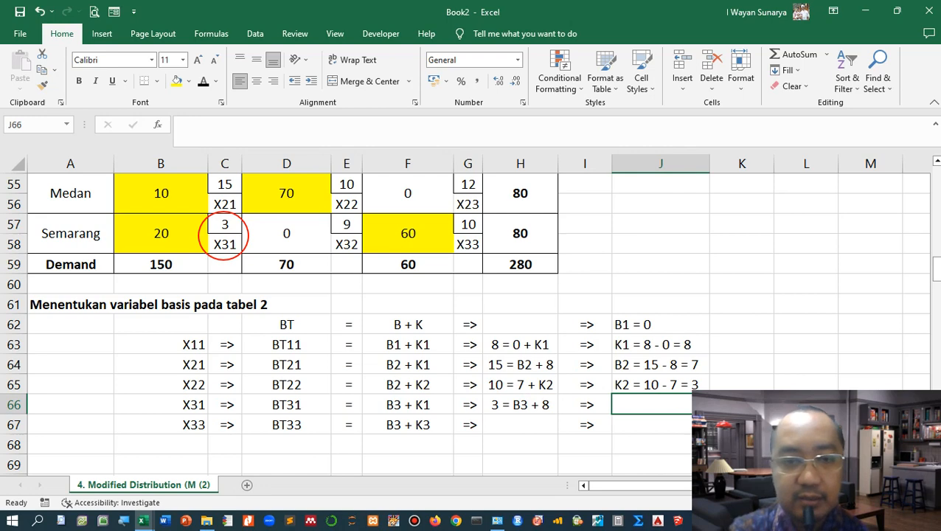
Step: Enter the text "B3 = 3 - 8 = -5" in J66
type("B3 ")
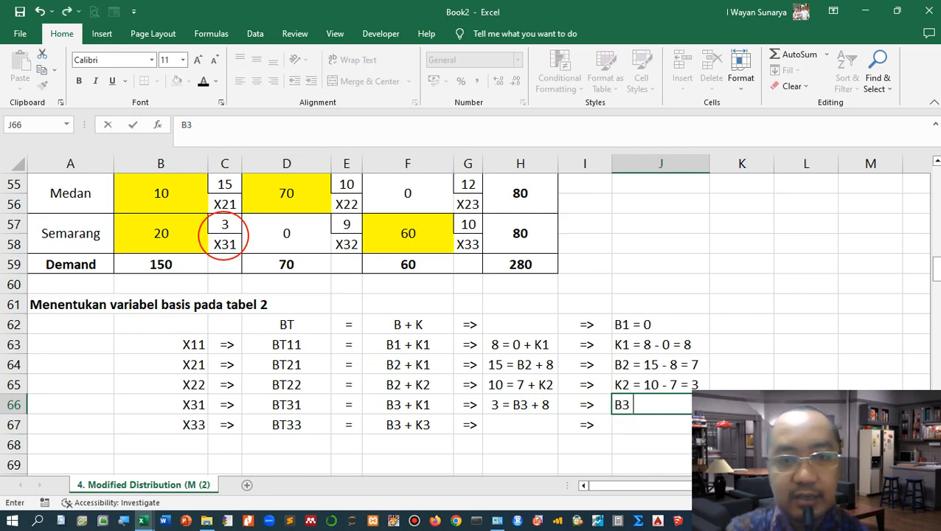
type("= 3 - 8")
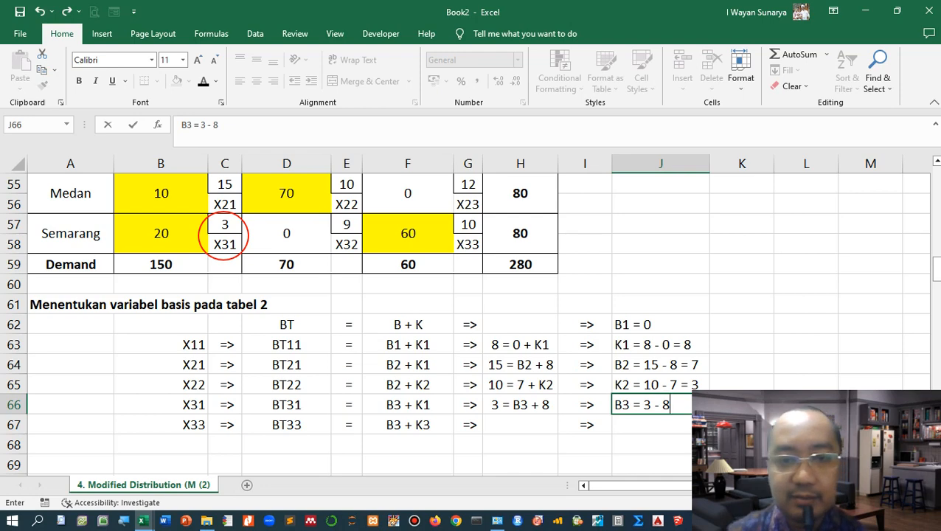
scroll(464, 325, "down", 1)
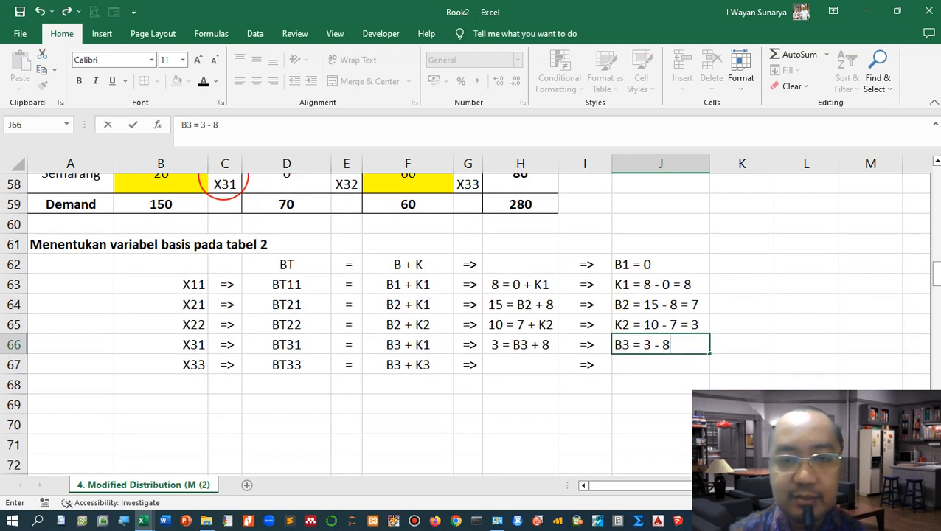
type("=")
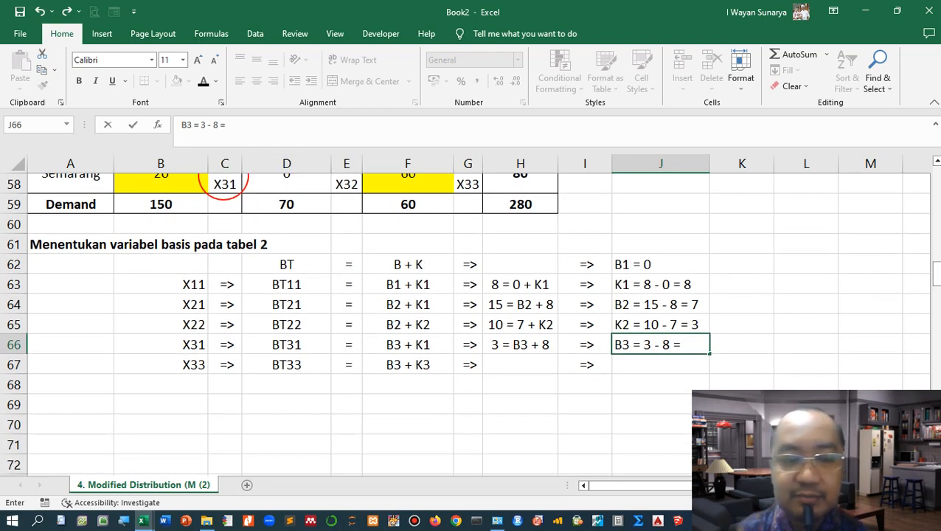
type(" -5")
key("Return")
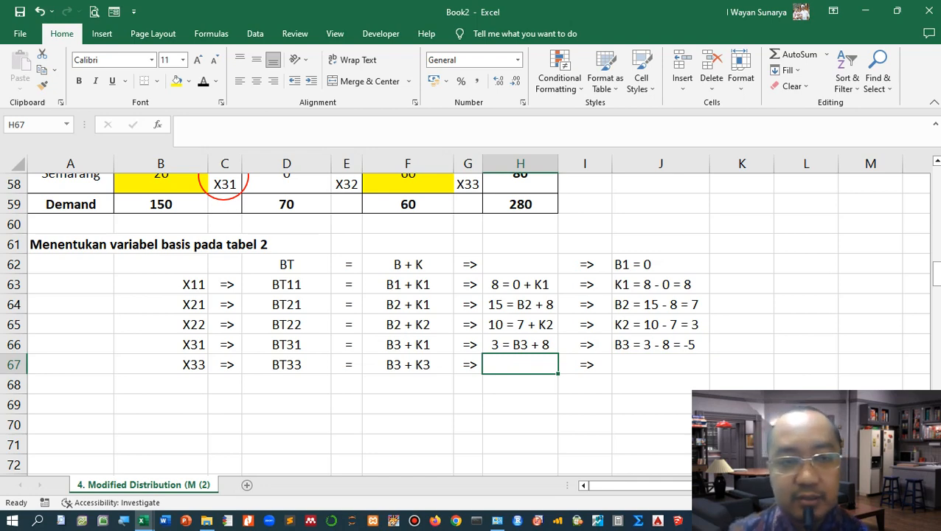
Step: Move the red circle oval onto the X33 cost cell of 10 in Tabel 2
scroll(464, 325, "up", 2)
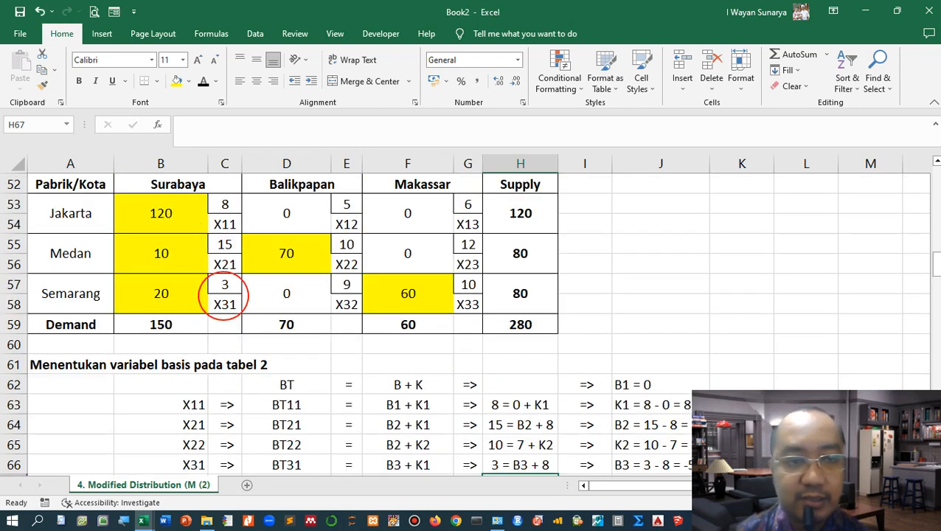
left_click_drag(224, 294, 466, 301)
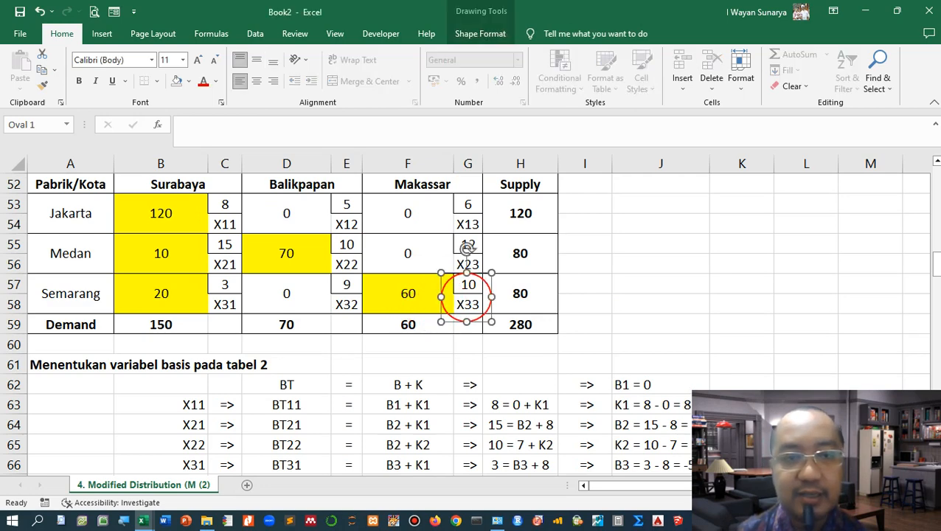
left_click(660, 286)
scroll(465, 324, "down", 1)
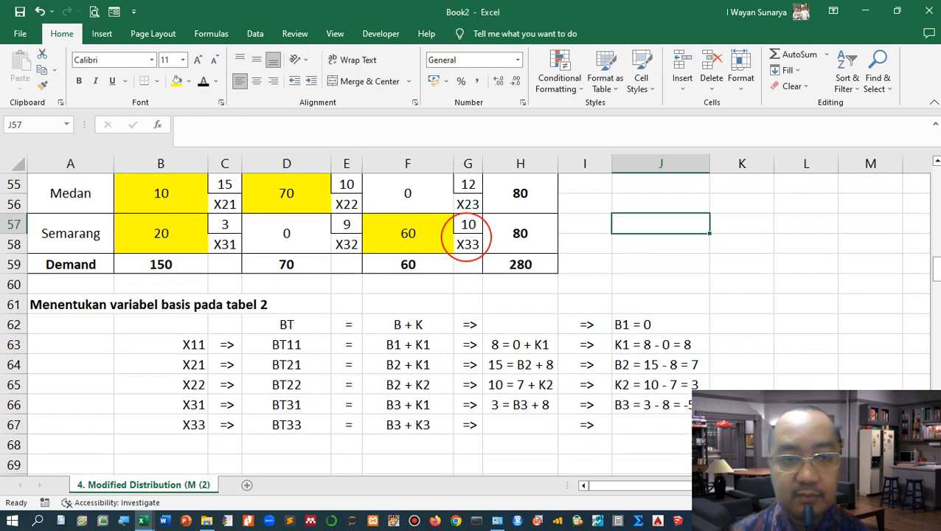
Step: Enter the text equation "10 = -5 + K3" in H67 for X33
left_click(520, 425)
left_click_drag(520, 345, 520, 425)
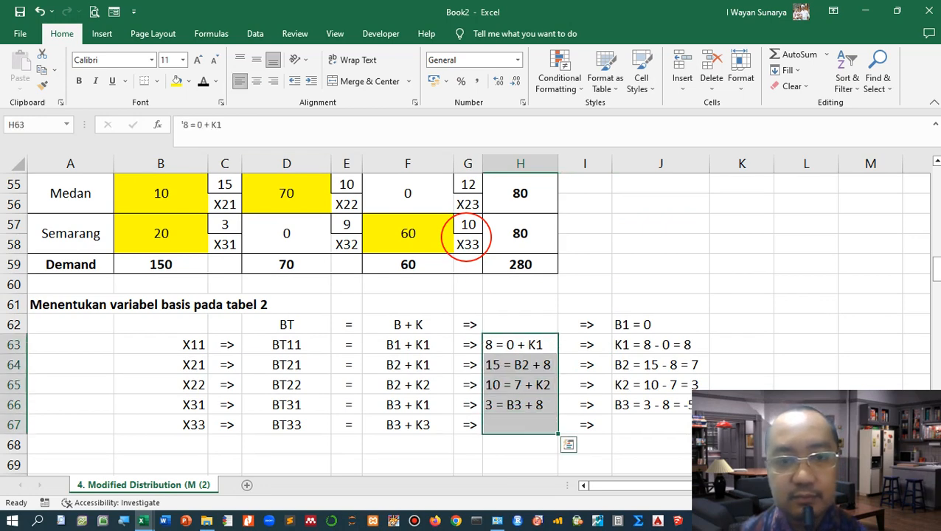
left_click(521, 425)
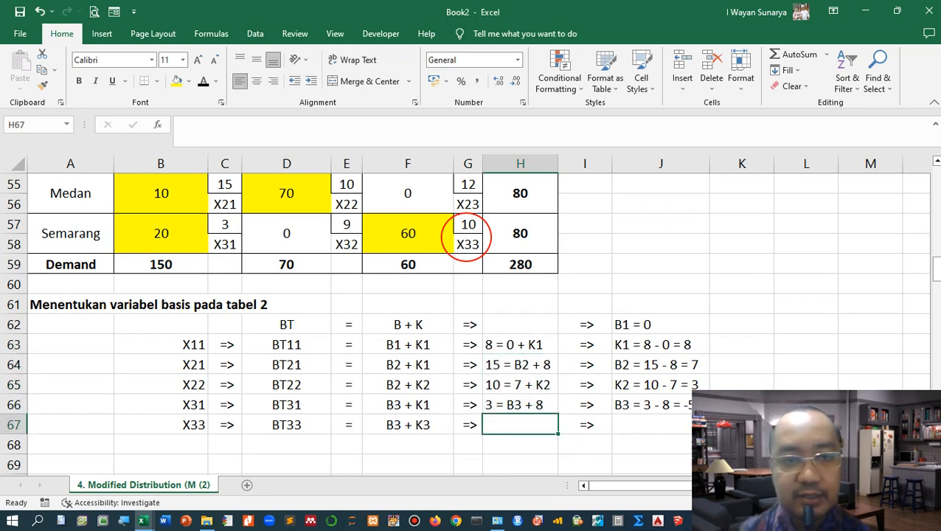
type("10")
key("BackSpace")
key("BackSpace")
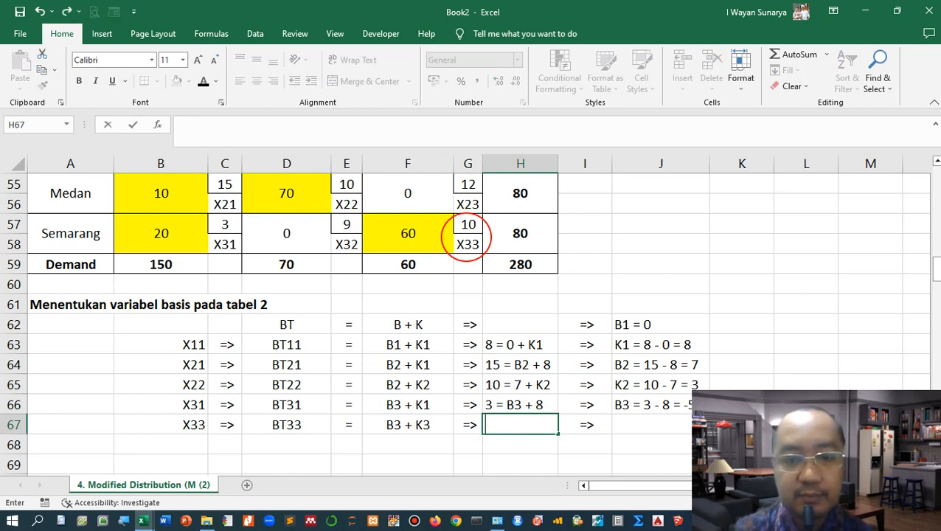
type("'10 =")
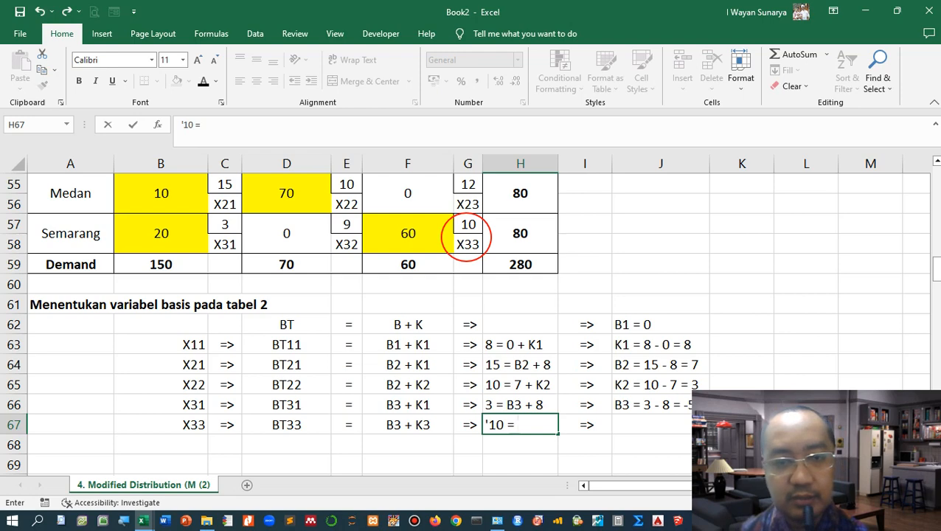
scroll(469, 323, "down", 1)
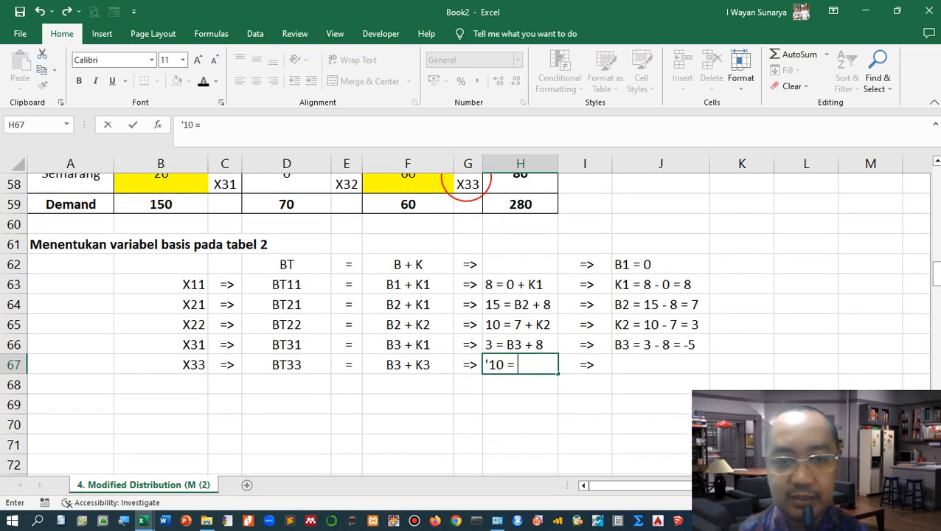
type("-5")
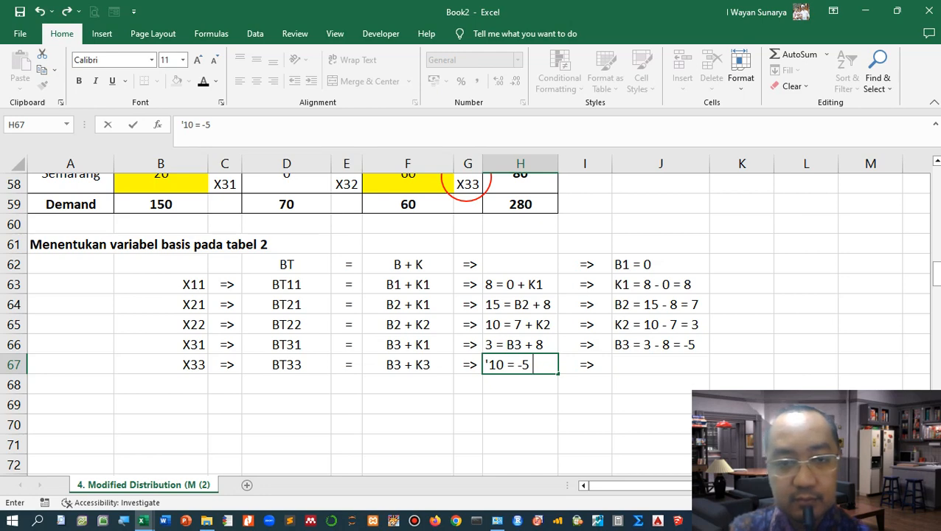
type(" +")
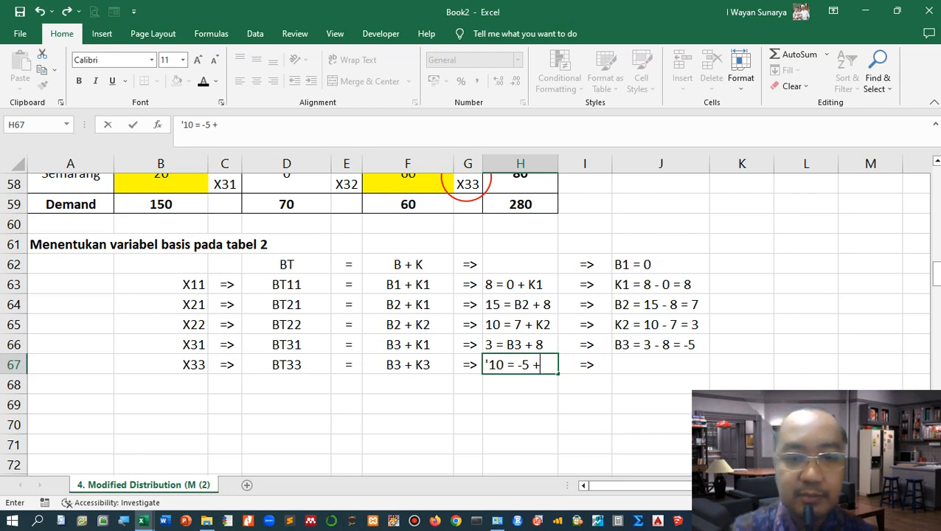
type(" K3")
key("Tab")
key("Tab")
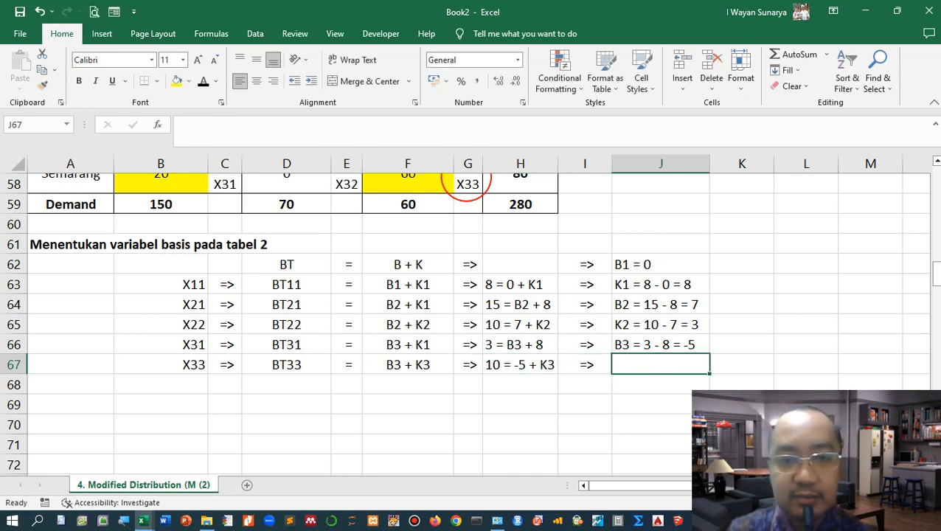
Step: Enter the text "K3 = 10 - (-5)" in J67
type("K3 =")
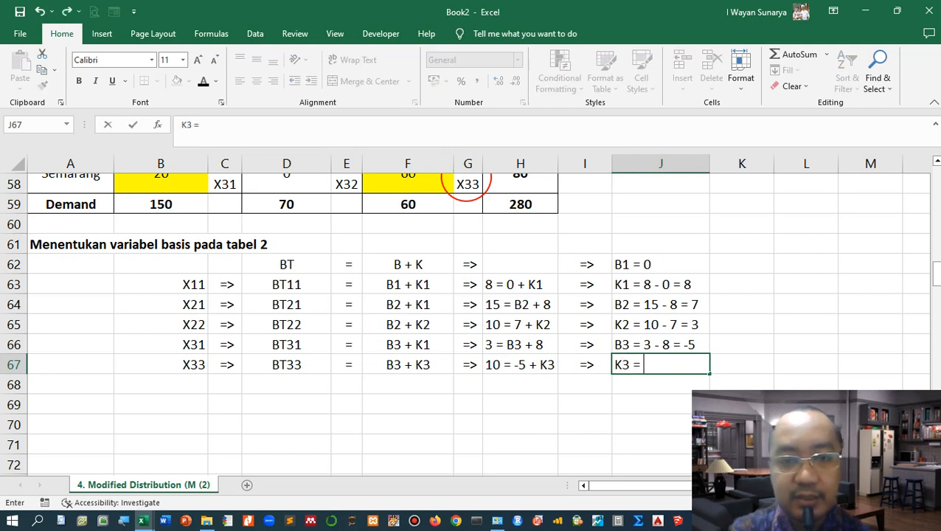
type(" 10 - ")
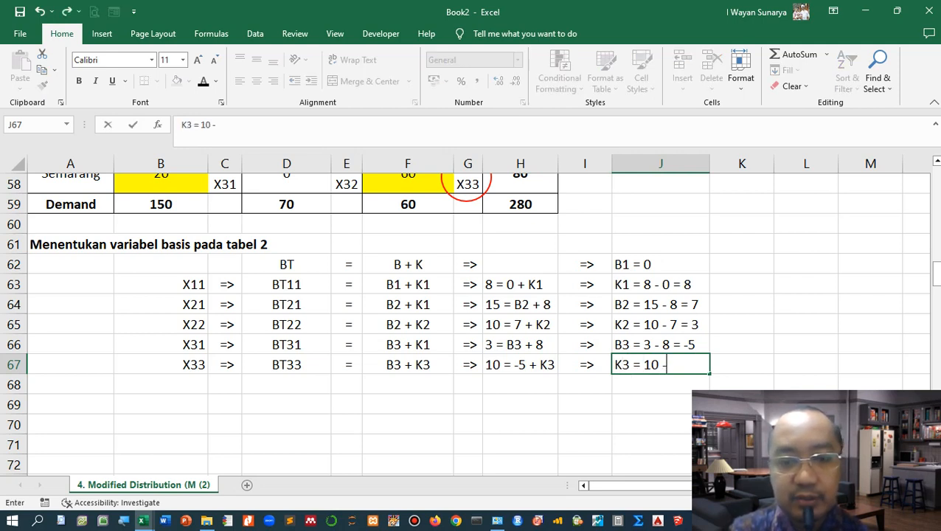
type("(-5")
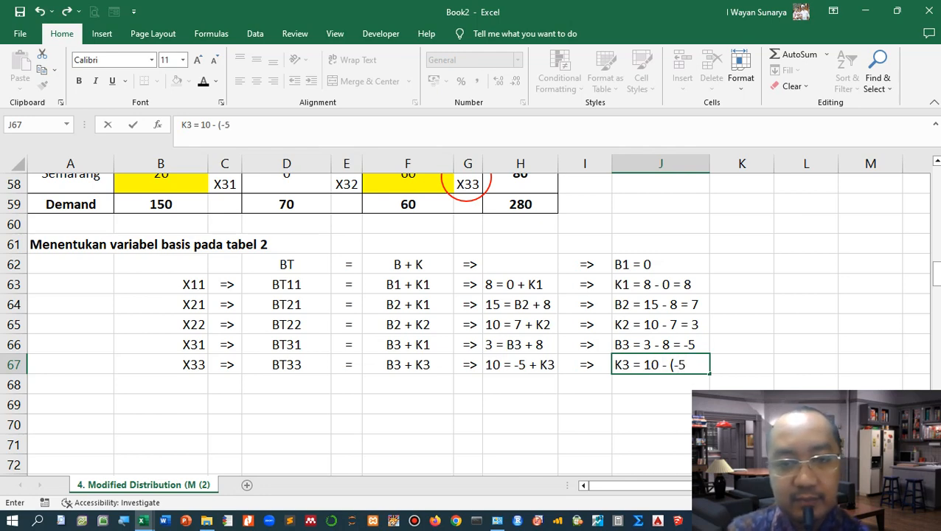
type(")")
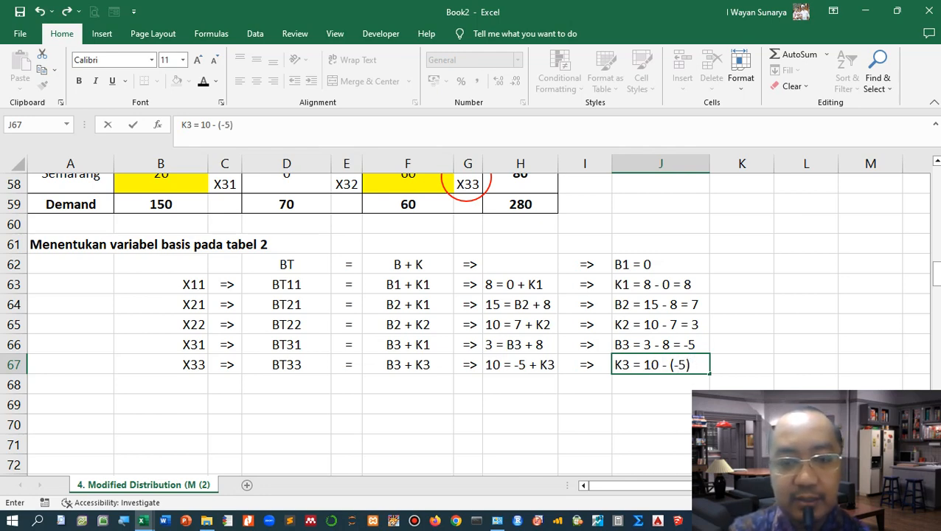
key("Escape")
type("+")
key("Escape")
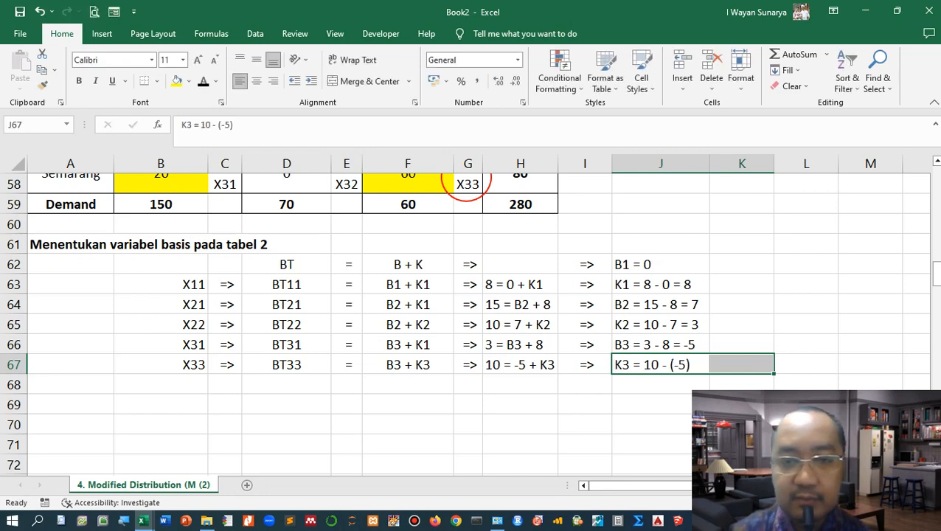
Step: Extend the J67 text to read "K3 = 10 - (-5) + K3 => 10 + 5 = 15"
key("F2")
type("+ ")
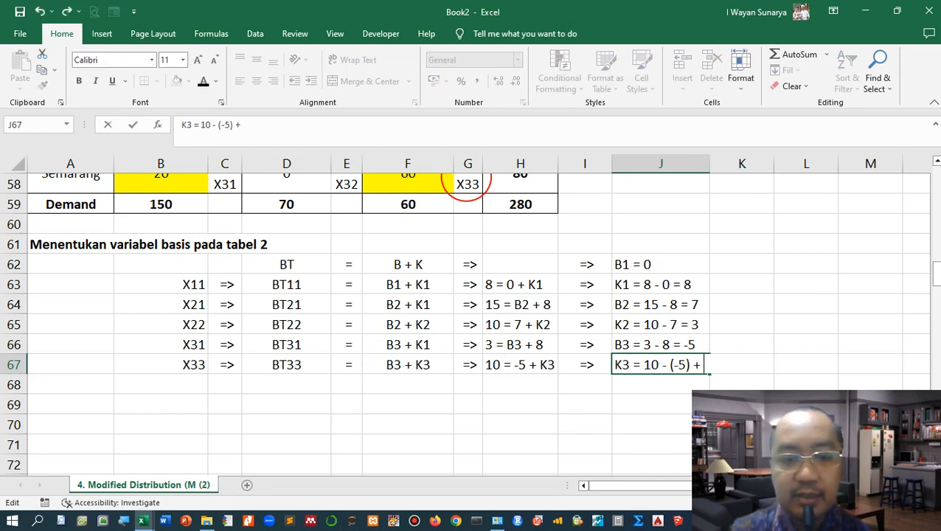
type("K3 =")
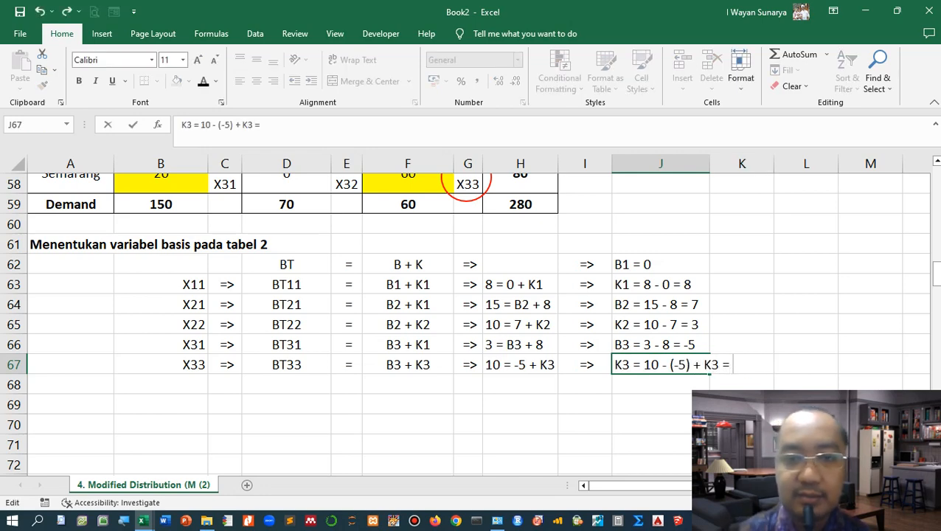
scroll(469, 323, "up", 1)
scroll(469, 323, "down", 2)
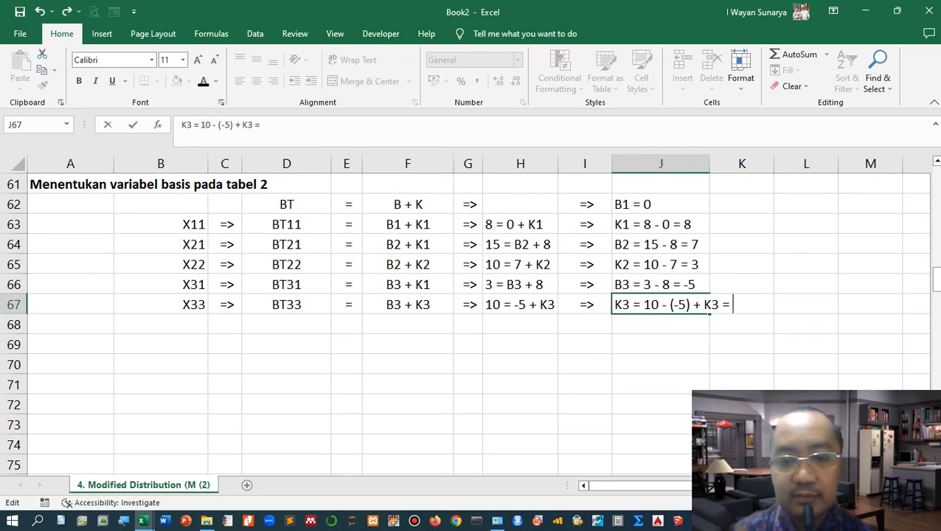
key("BackSpace")
key("BackSpace")
type("=>")
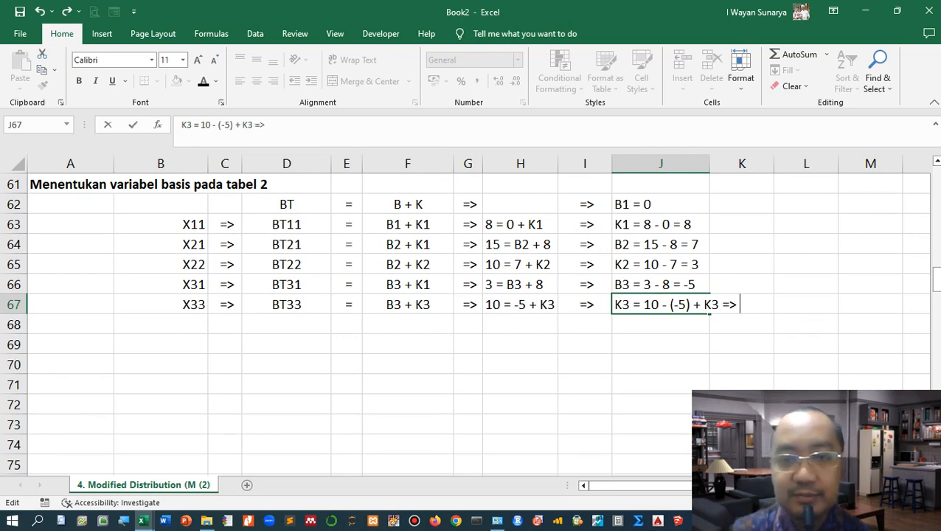
type(" 10")
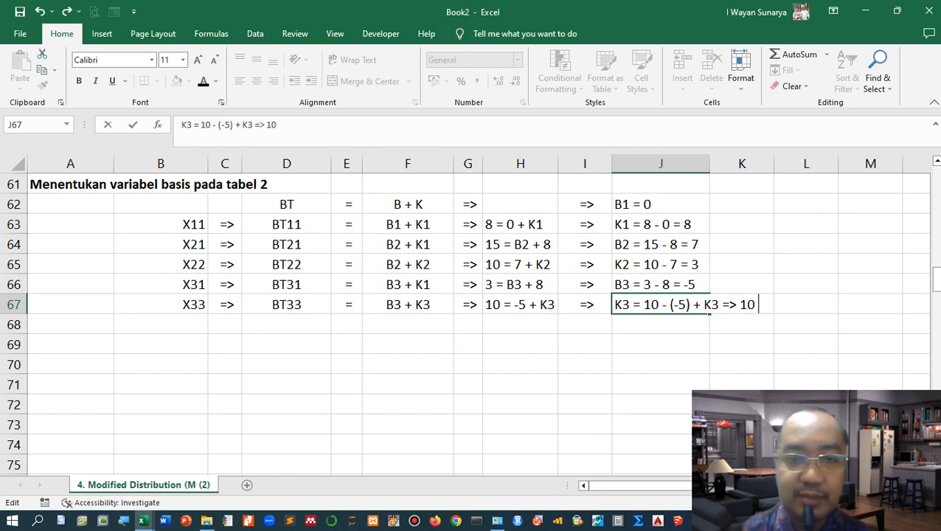
type(" +")
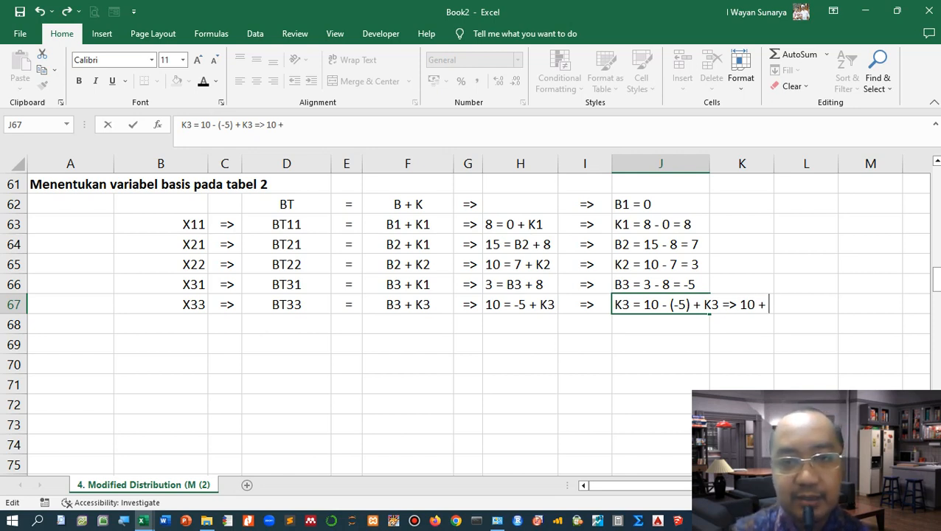
type(" 5")
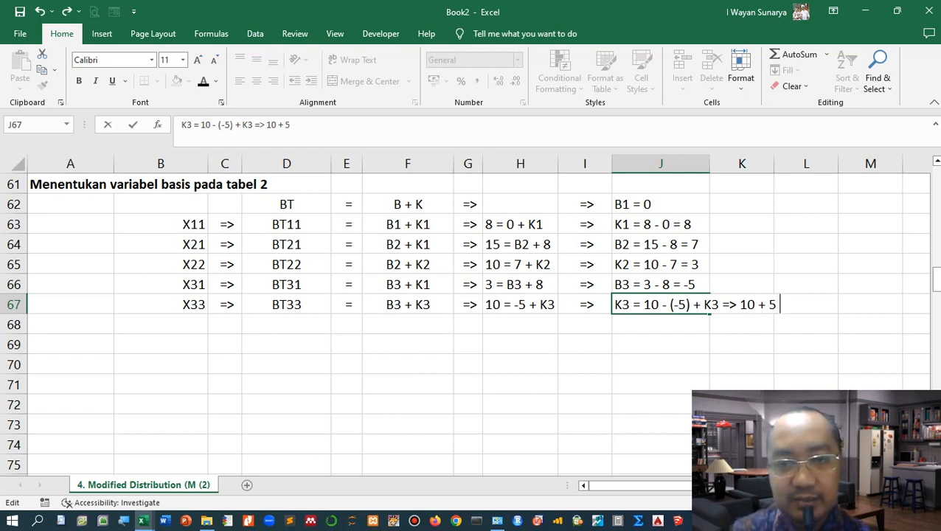
type(" =>")
key("BackSpace")
key("BackSpace")
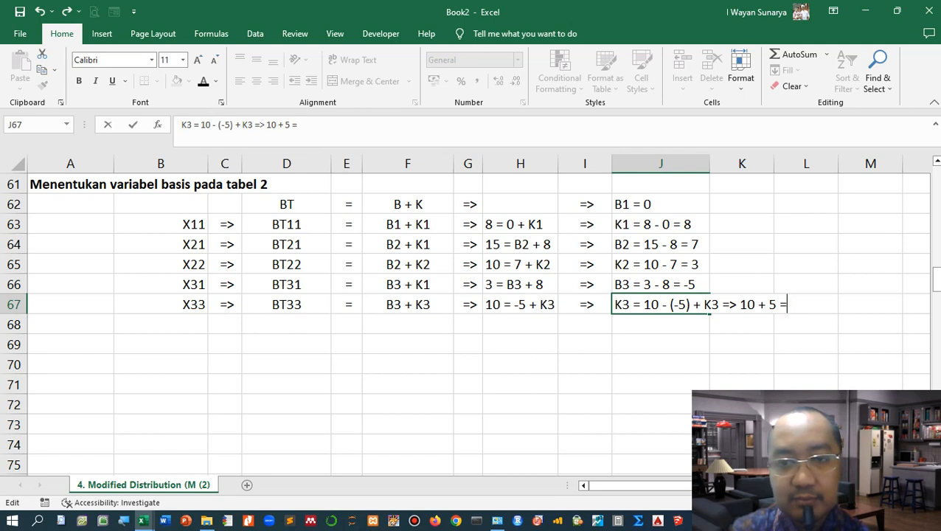
type("= 15")
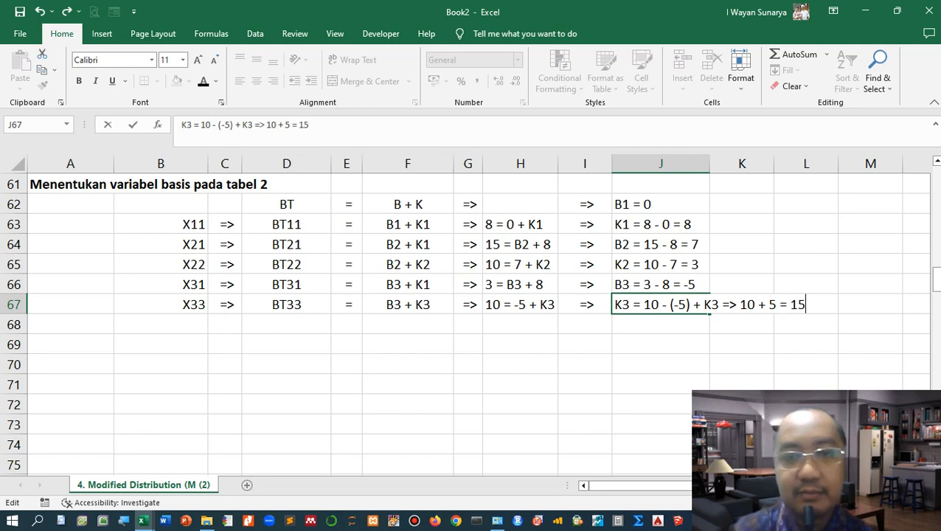
left_click(584, 344)
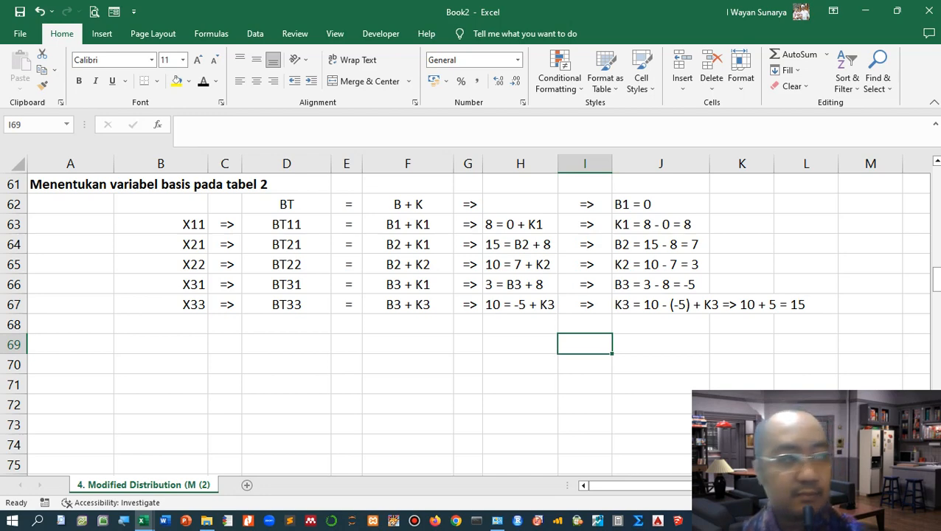
left_click(408, 344)
scroll(408, 345, "down", 1)
scroll(408, 344, "up", 3)
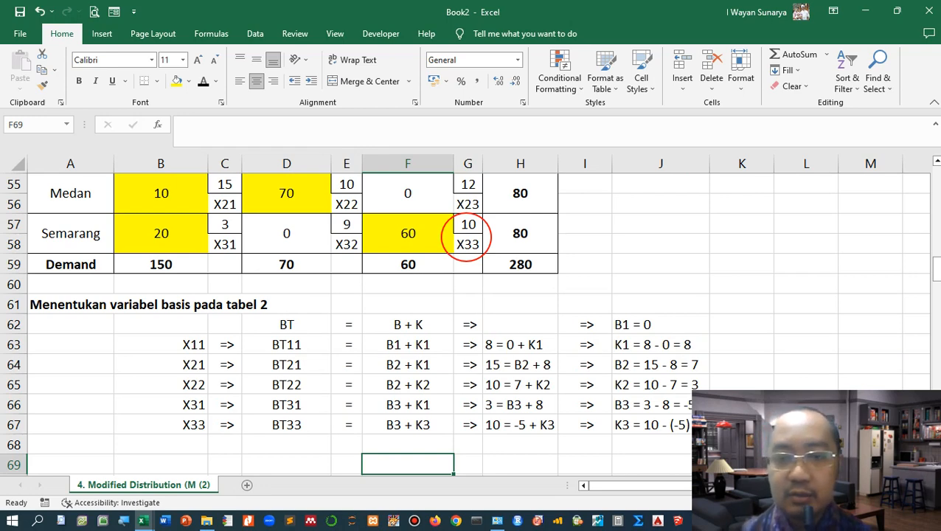
scroll(471, 324, "down", 1)
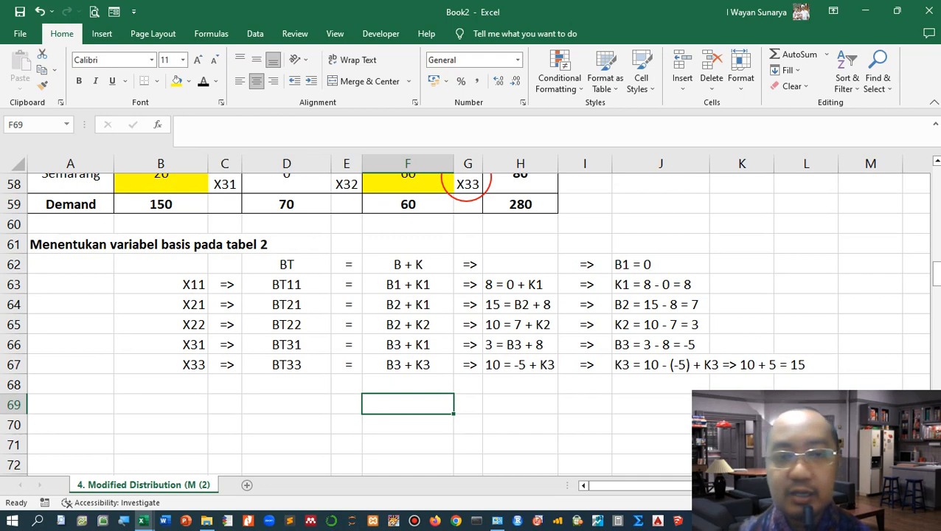